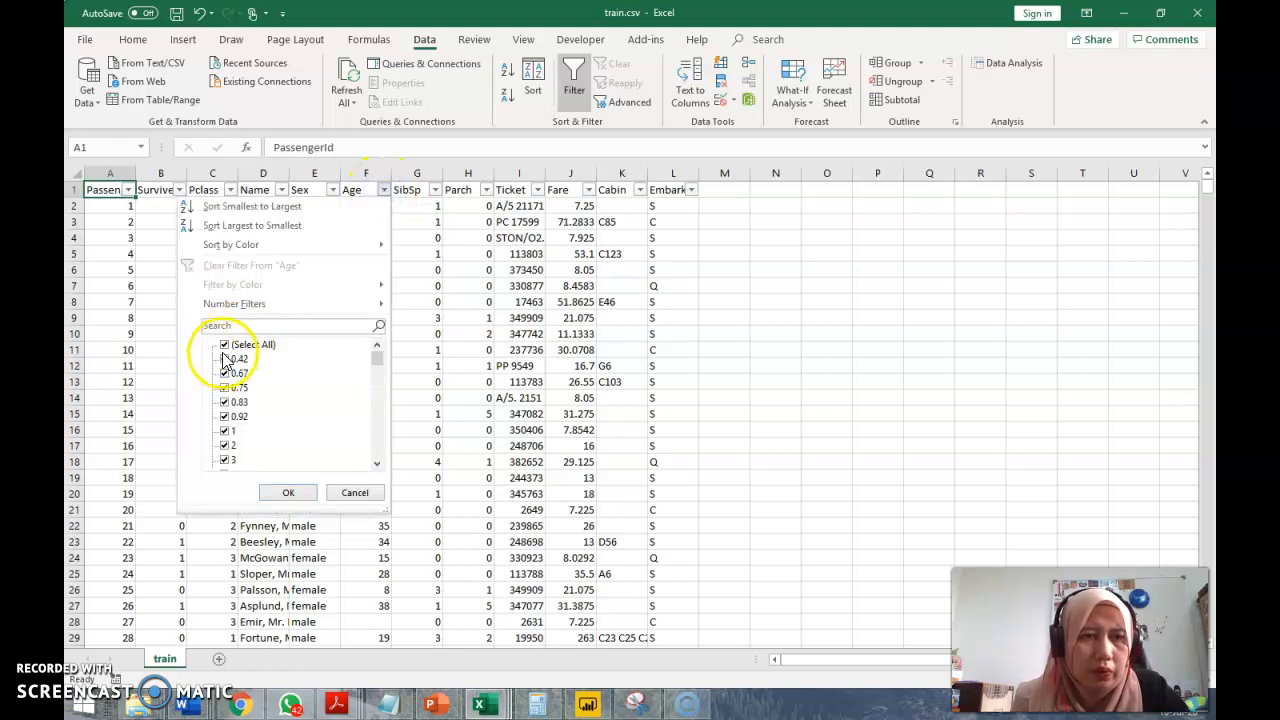
Examine the values in the Age column's filter list down to the blanks, leaving it unfiltered, and inspect the empty Age cell F7
drag(373, 355, 372, 455)
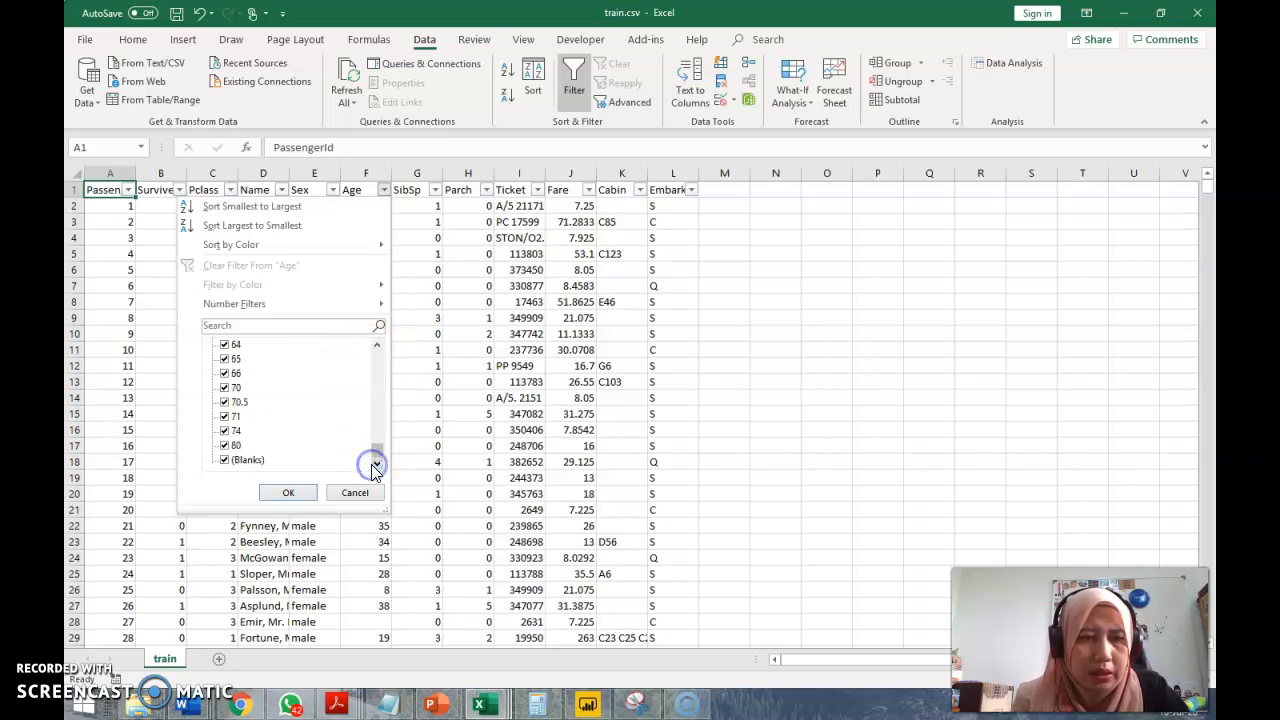
click(340, 500)
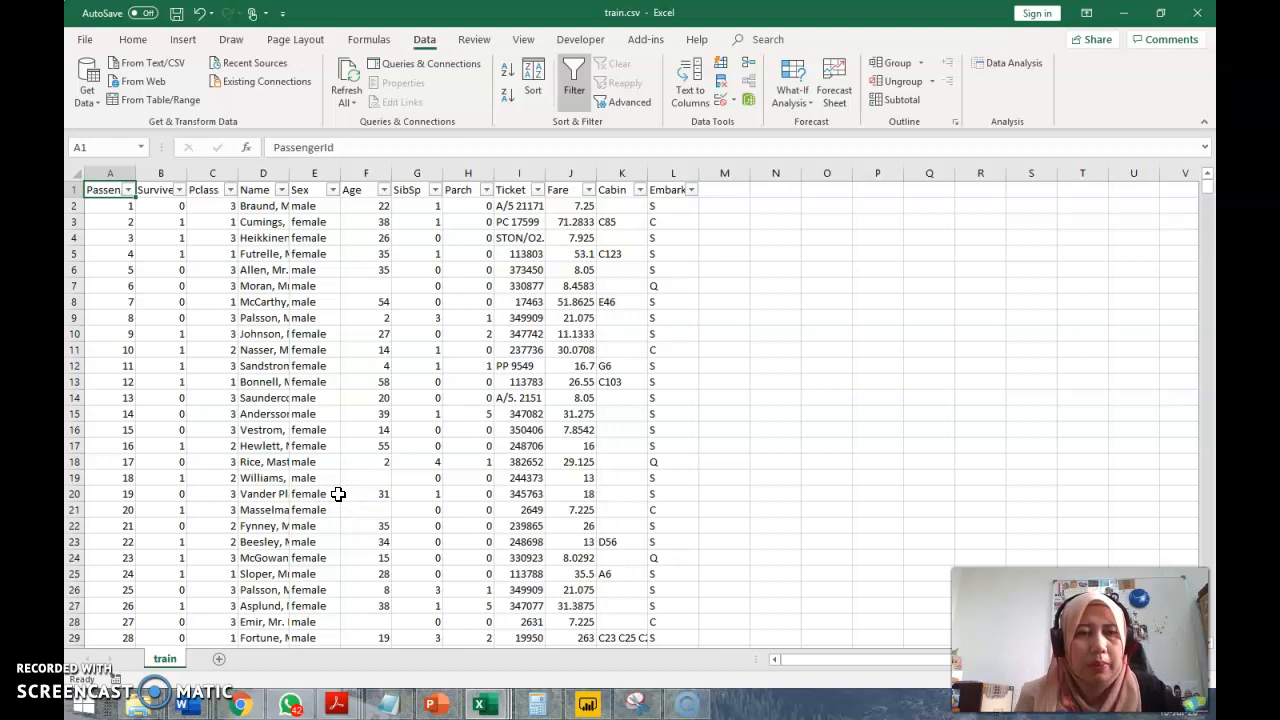
click(365, 284)
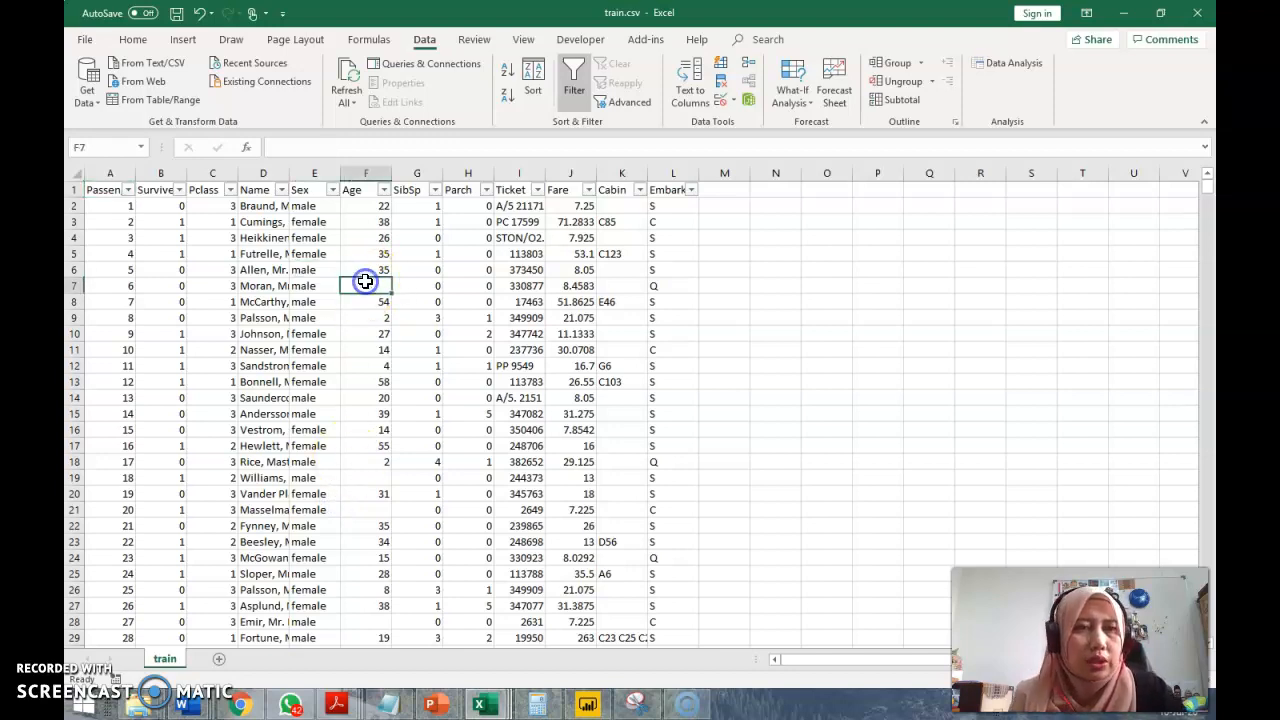
Check in the Excel options whether the Analysis ToolPak add-in is active
click(1033, 66)
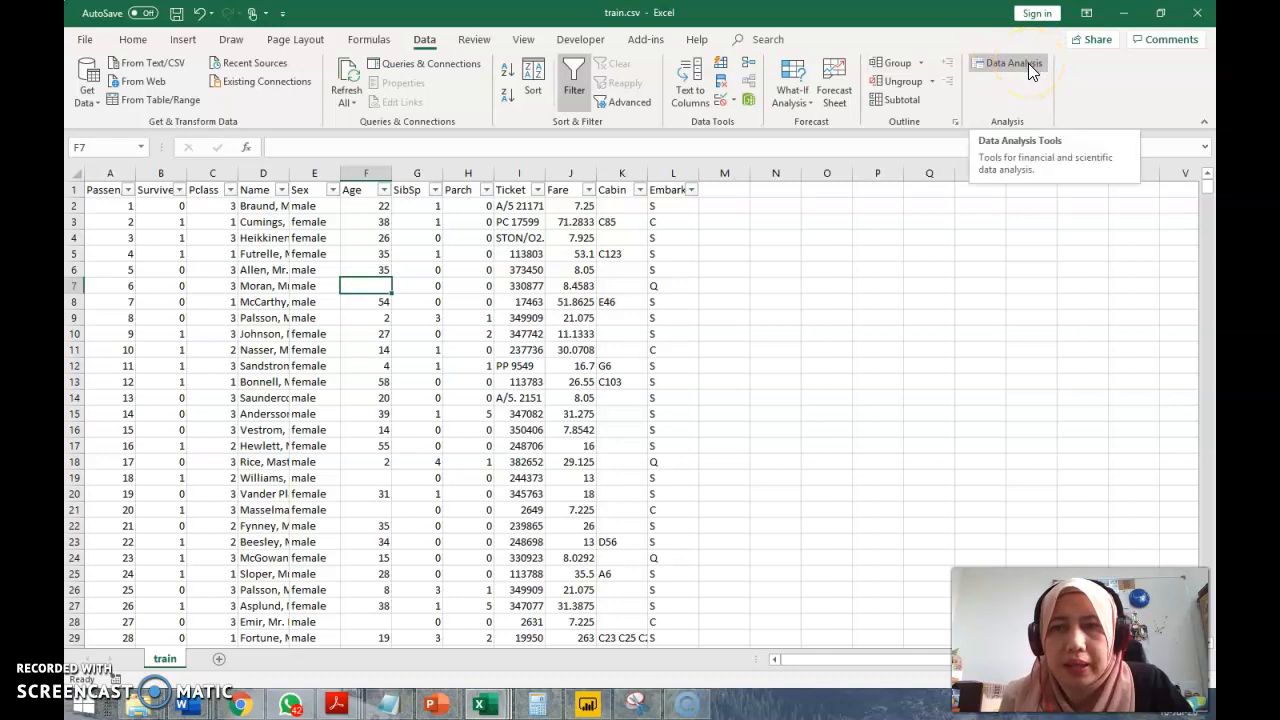
click(89, 41)
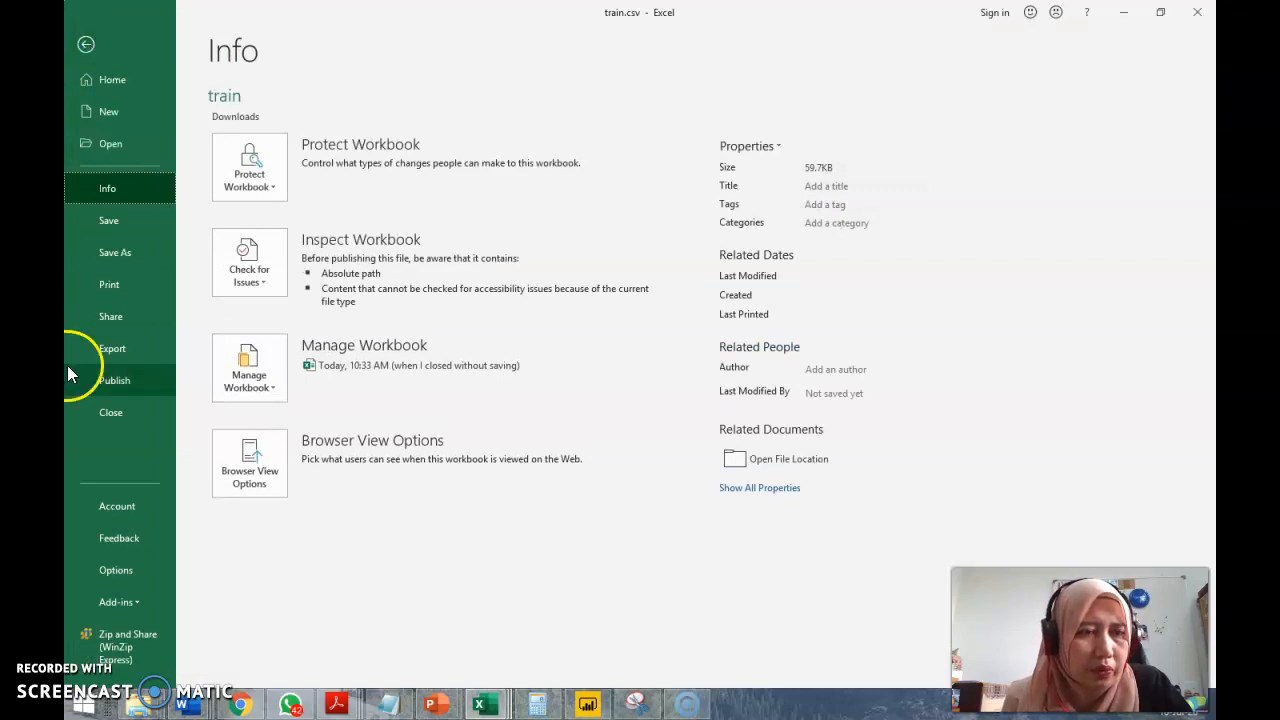
click(116, 570)
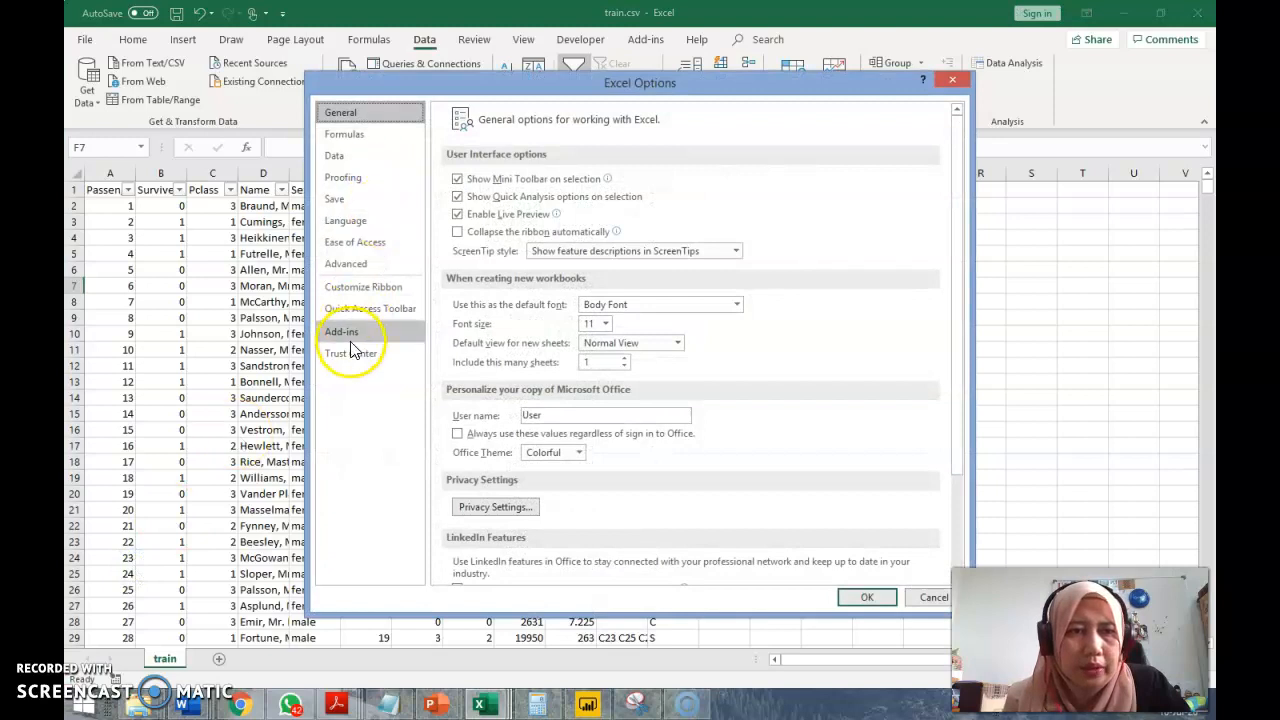
click(353, 336)
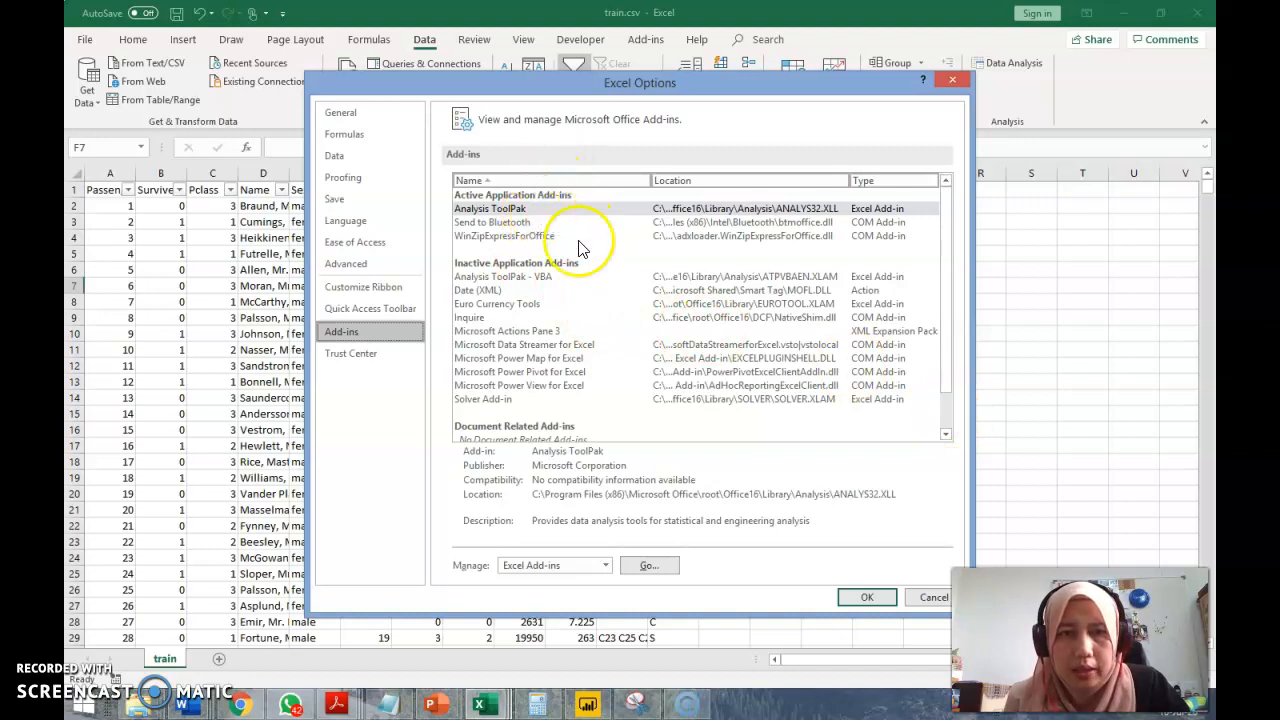
click(867, 598)
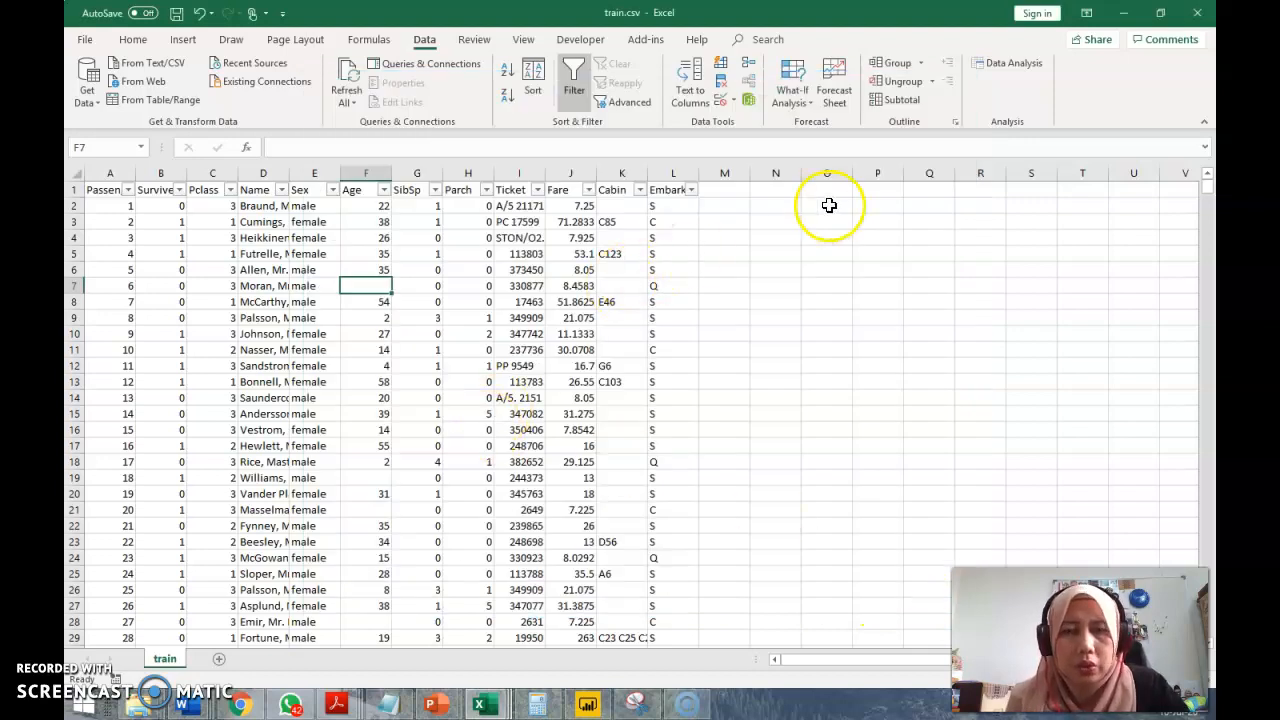
Enter the heading Bin in cell N2 and the first bin limit 10 in N3
click(785, 206)
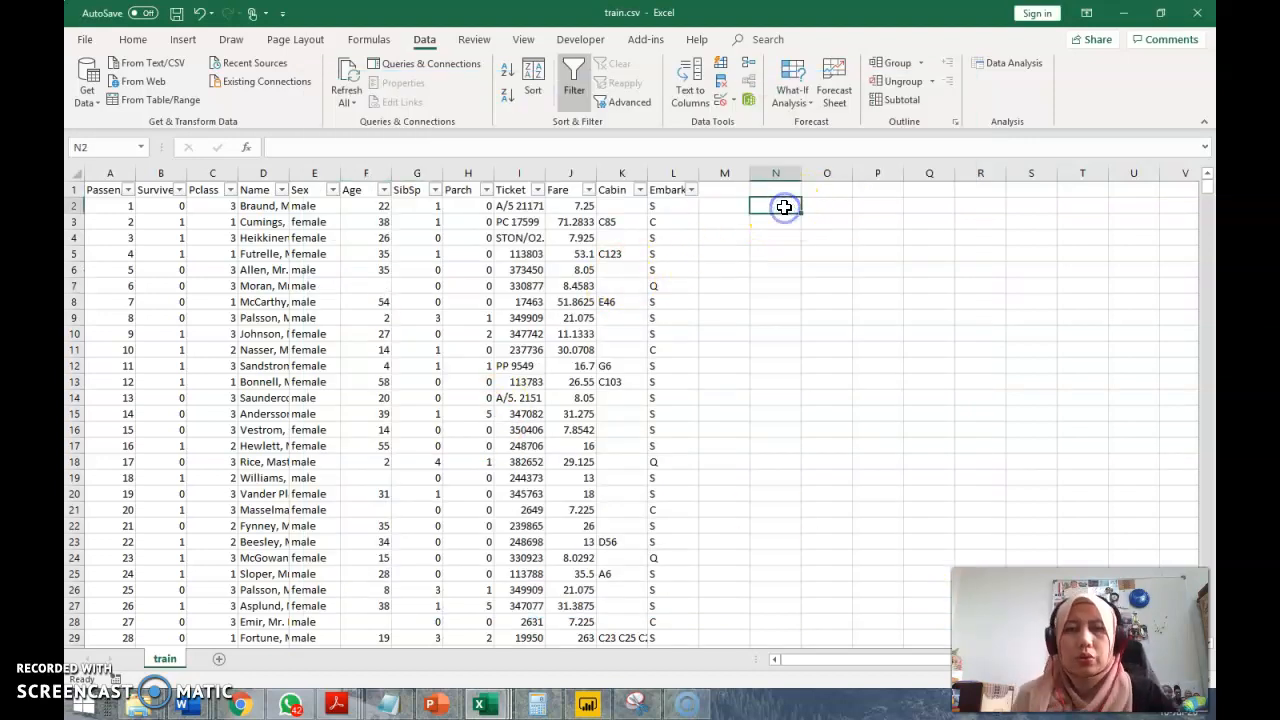
text(Bin)
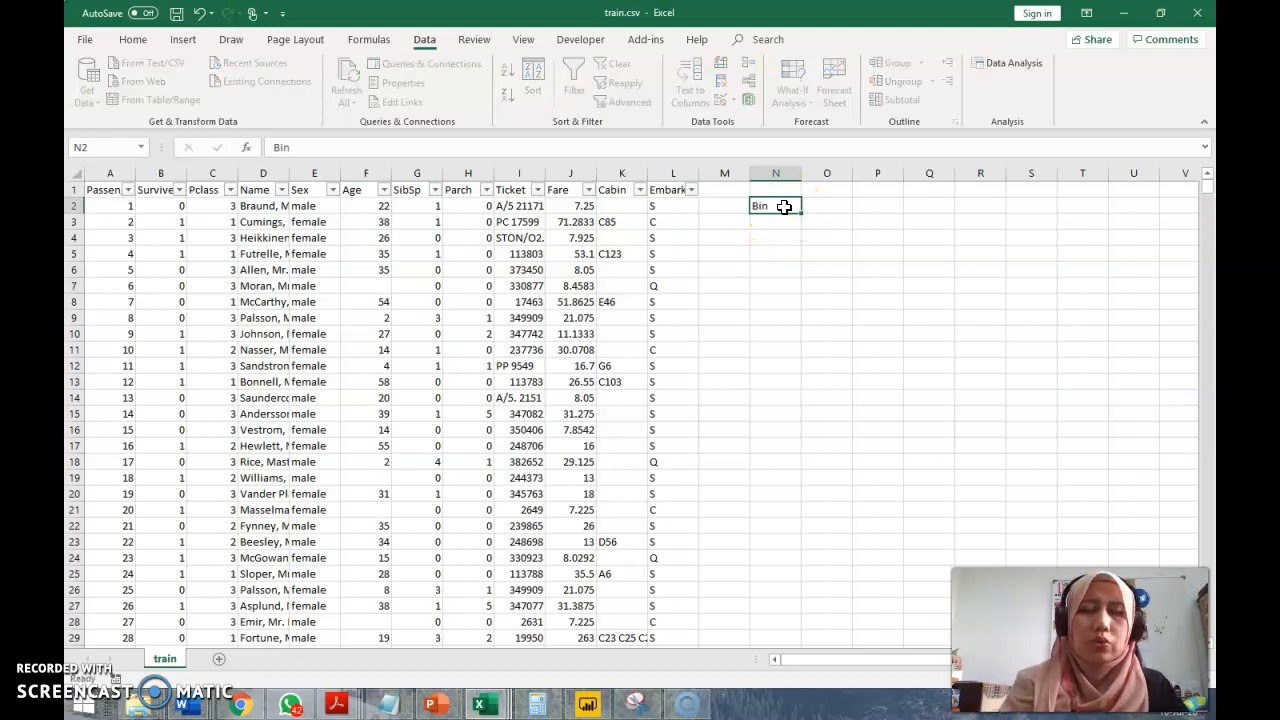
key(Return)
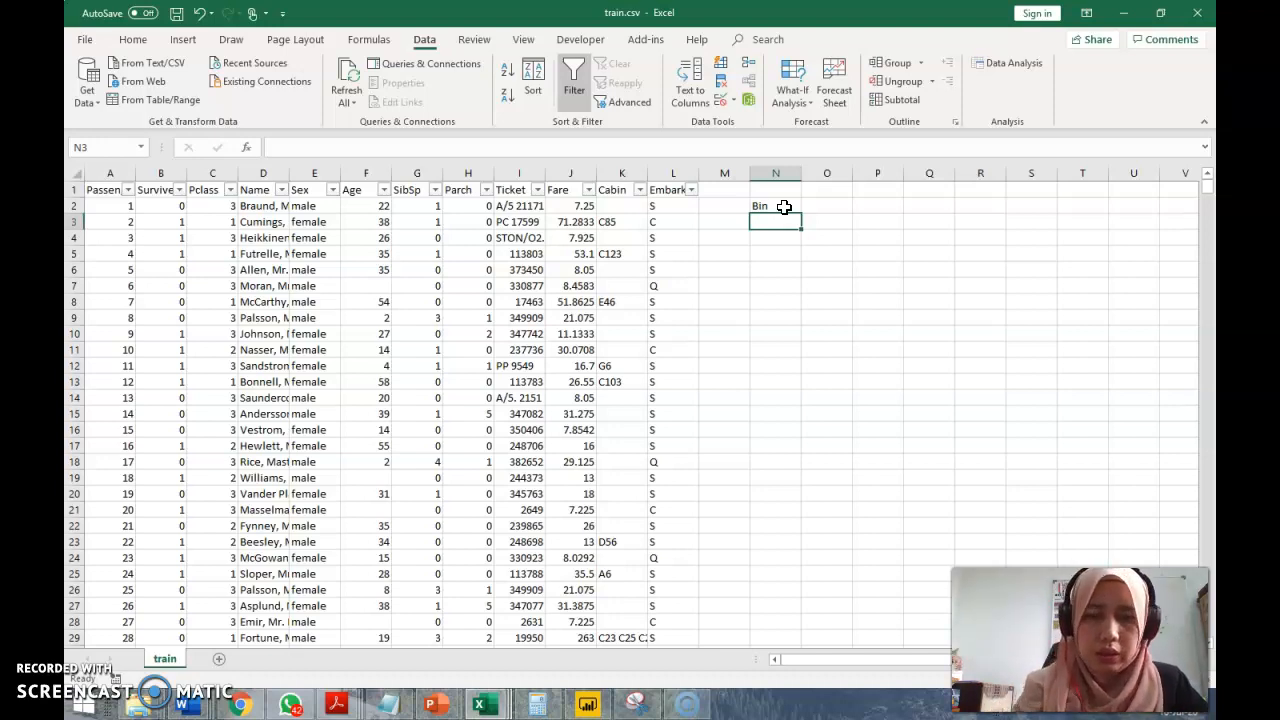
text(10)
key(Return)
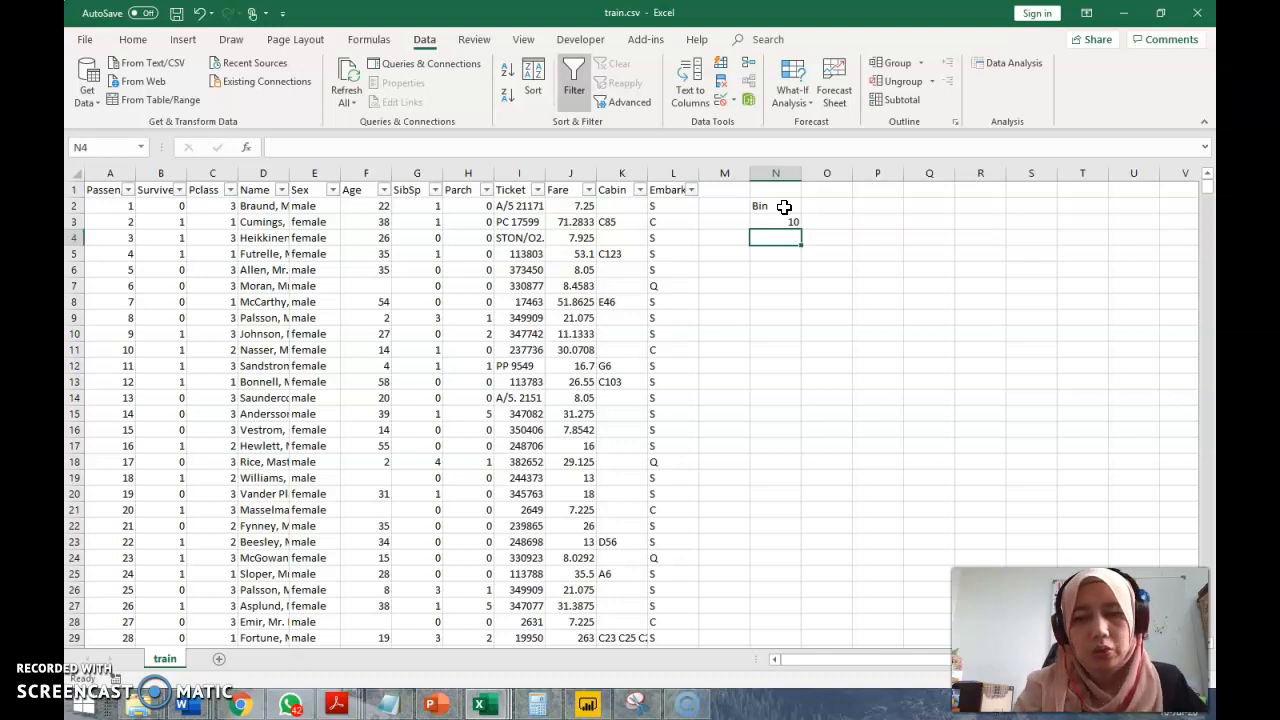
Enter the formula =N3+10 in N4 and fill it down to N11 to complete the bin limits
text(=)
key(Up)
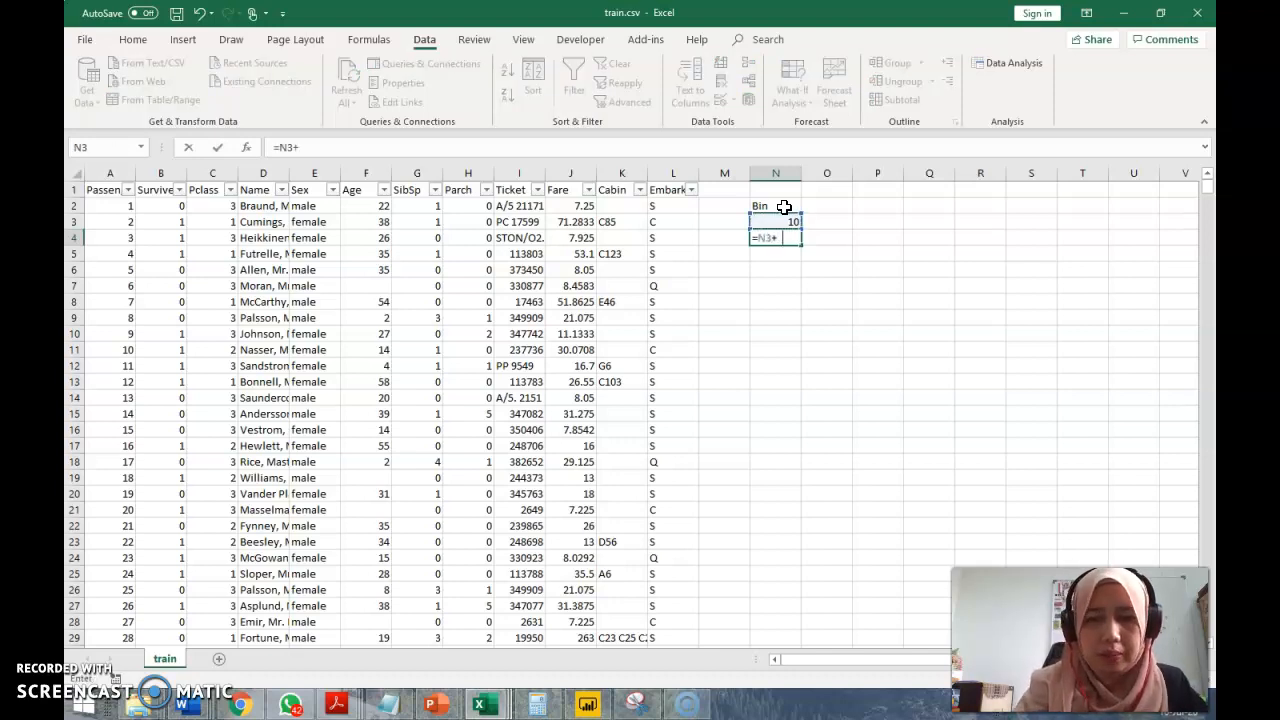
text(+10)
key(Return)
click(790, 238)
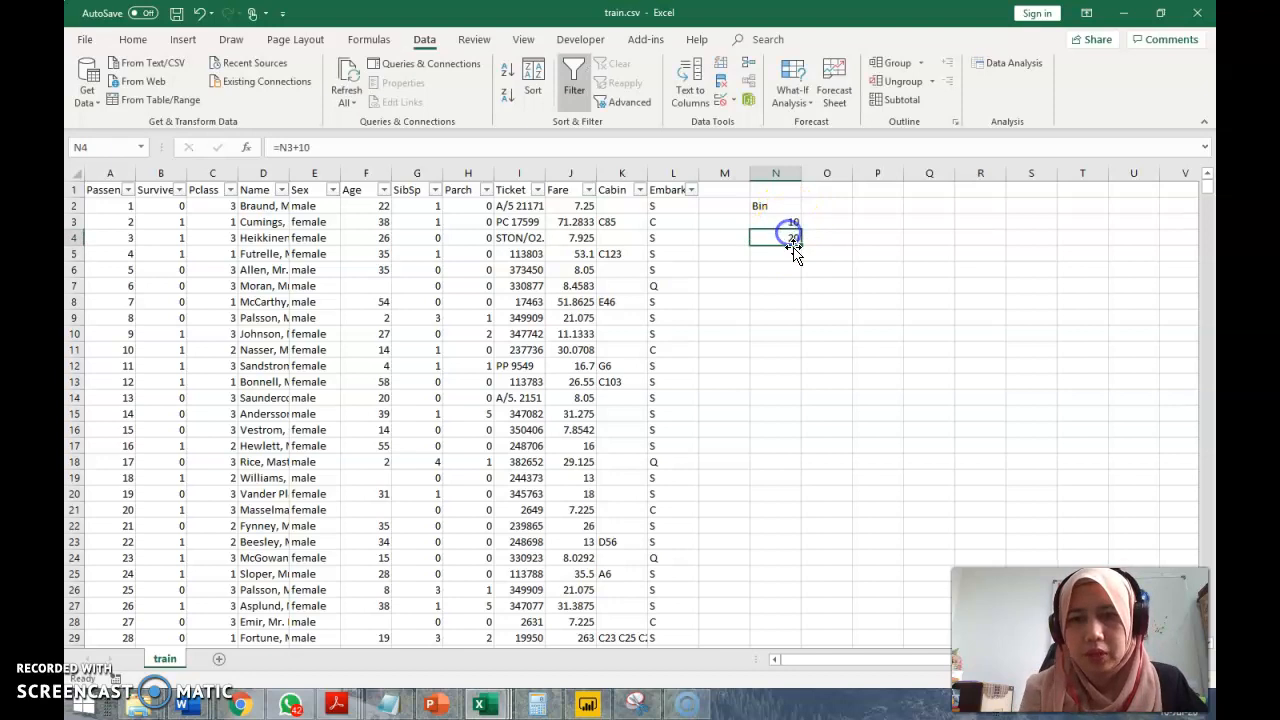
drag(802, 246, 798, 353)
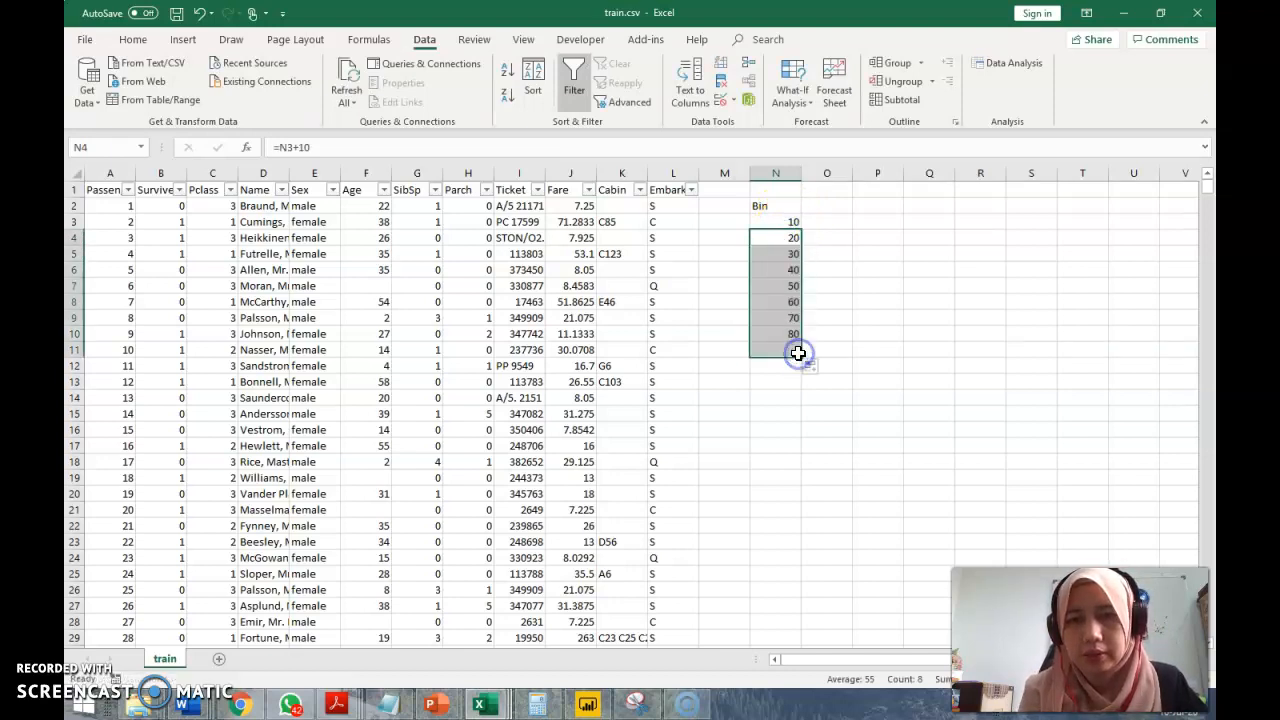
Review the bin limits in N3 through N11 to see which age range each one covers
click(779, 222)
click(778, 243)
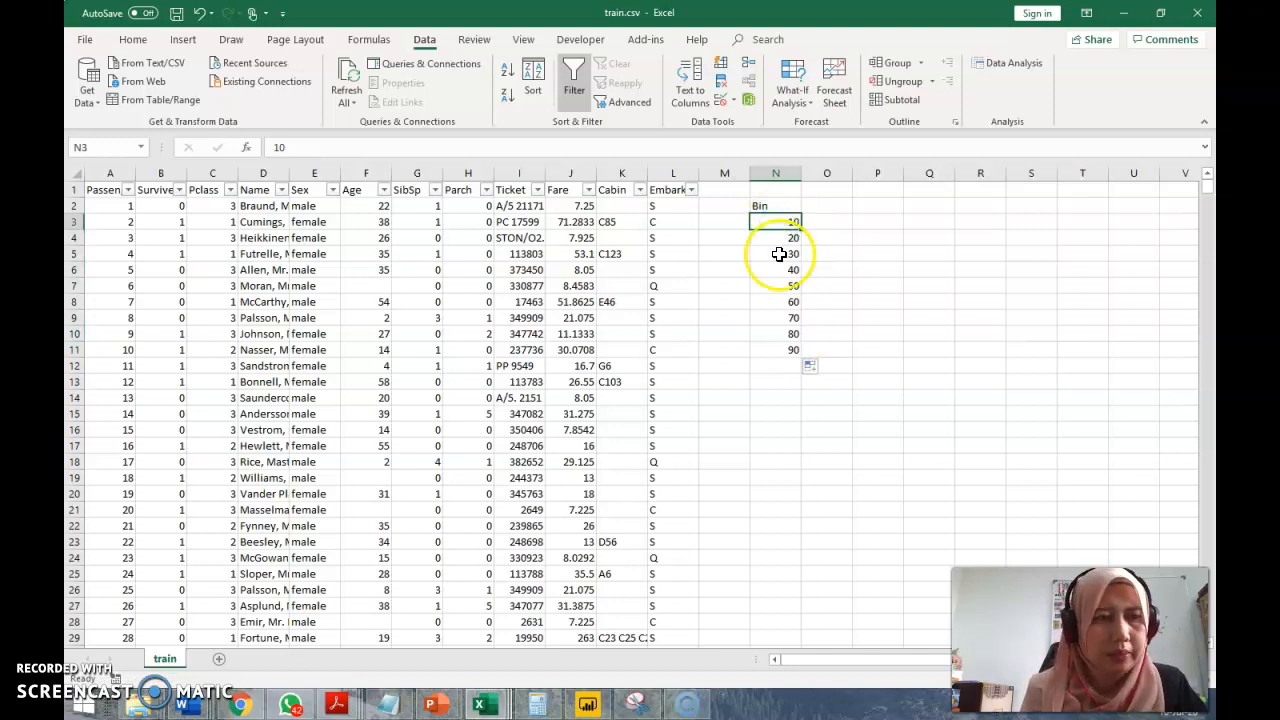
click(789, 347)
key(Up)
key(Up)
key(Up)
key(Up)
key(Up)
key(Up)
key(Up)
key(Up)
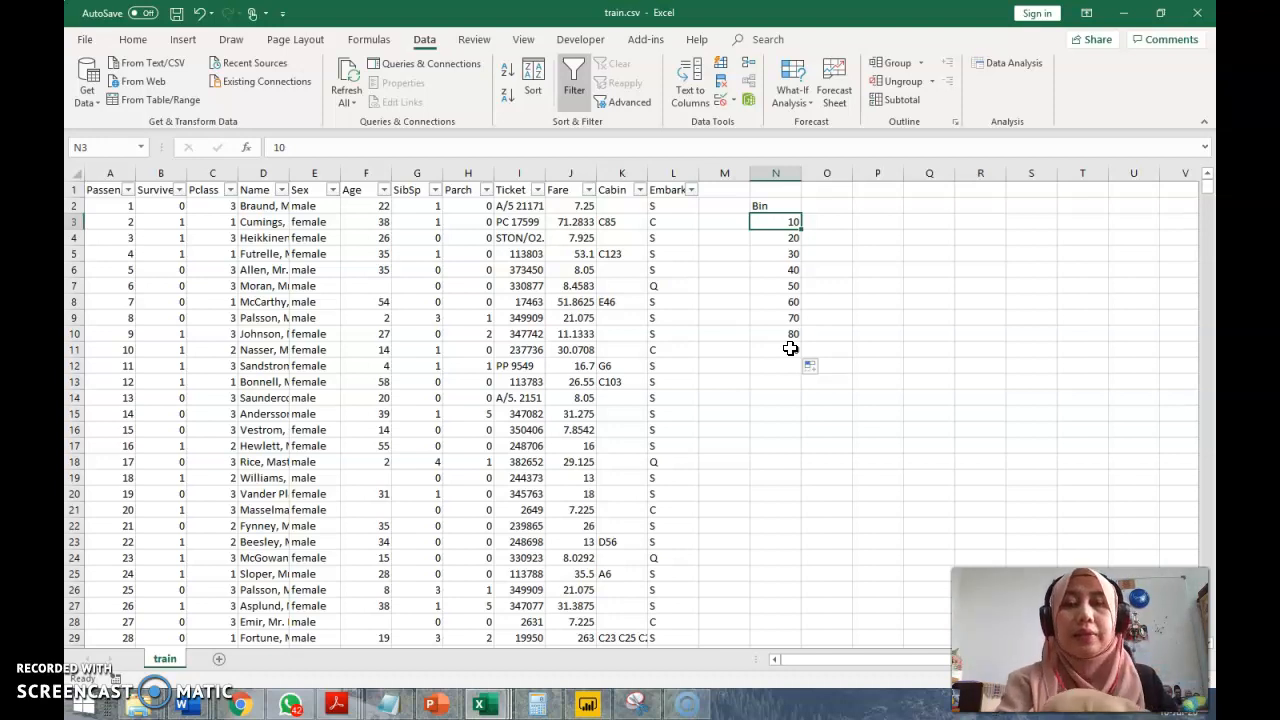
key(Down)
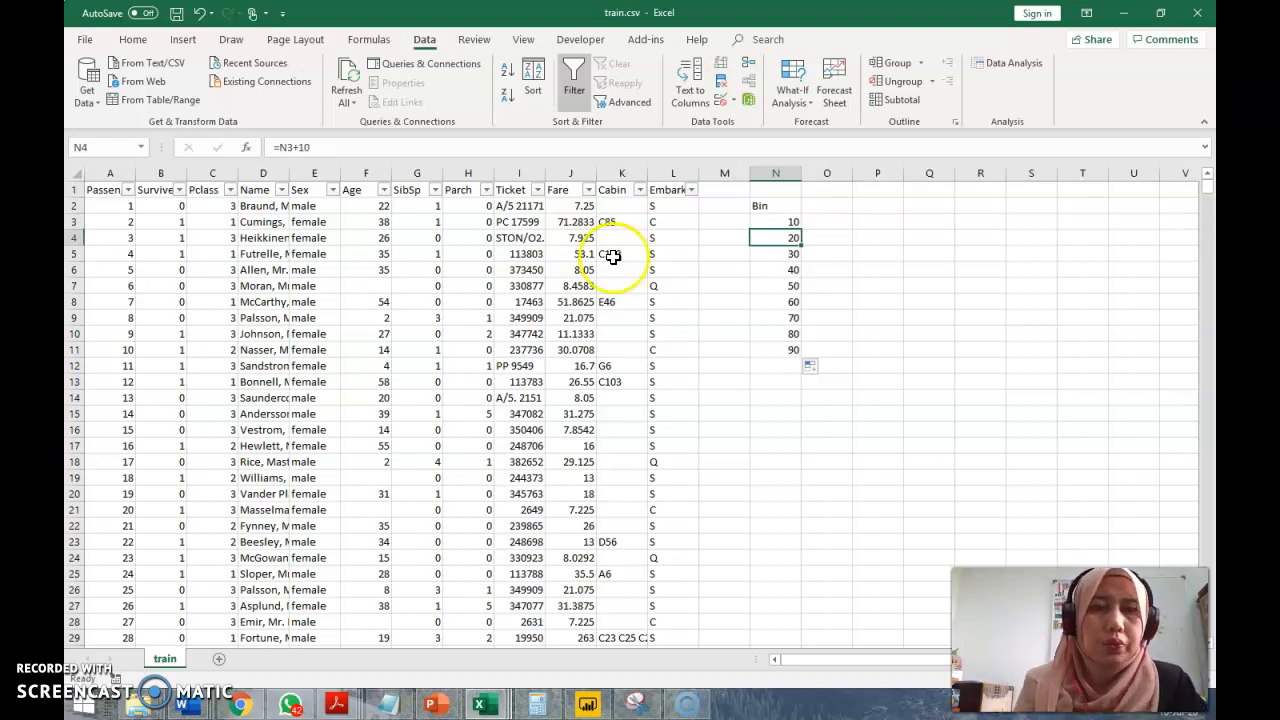
Set up a Histogram analysis with the Age column F as input range and N2:N11 as bin range
click(1040, 72)
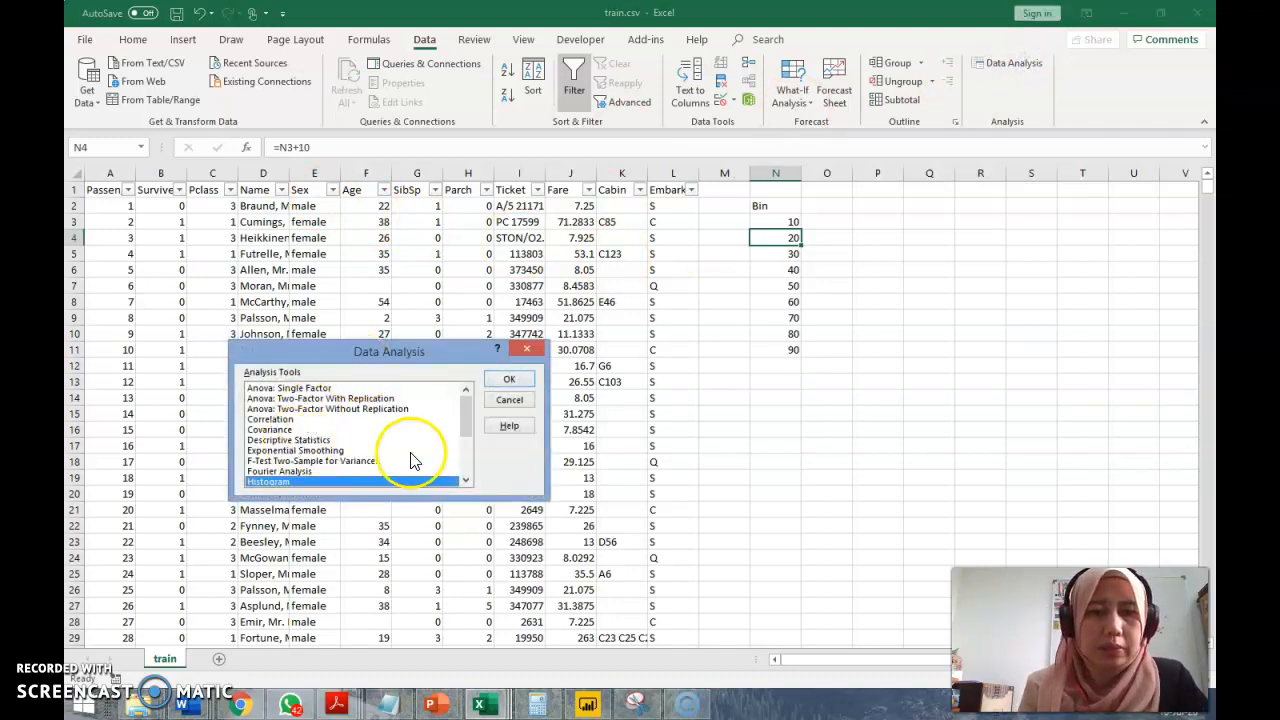
click(509, 378)
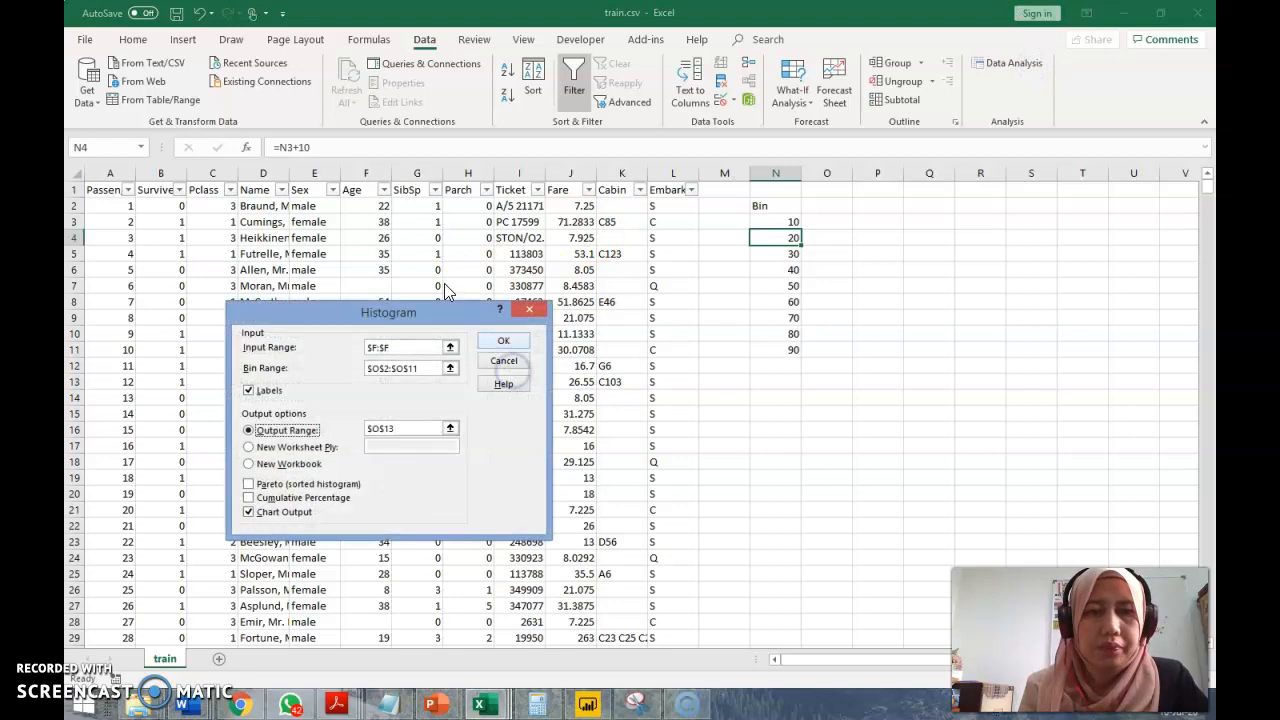
click(450, 345)
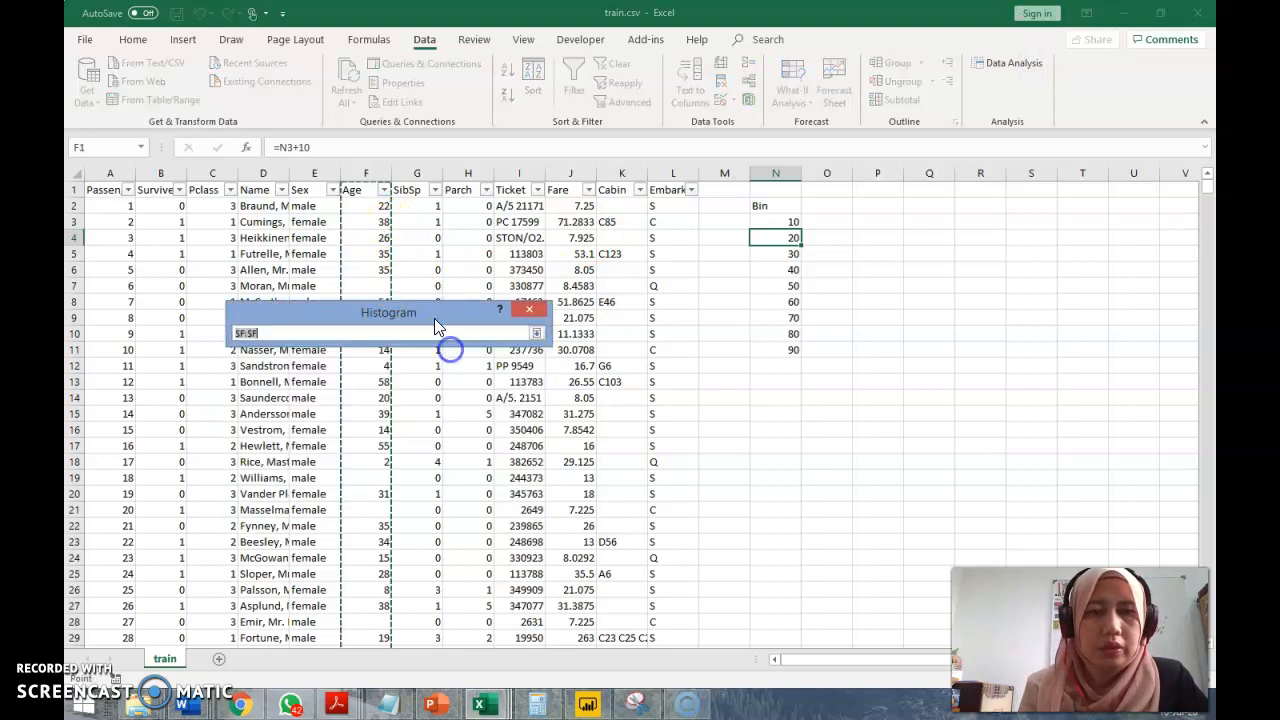
click(364, 178)
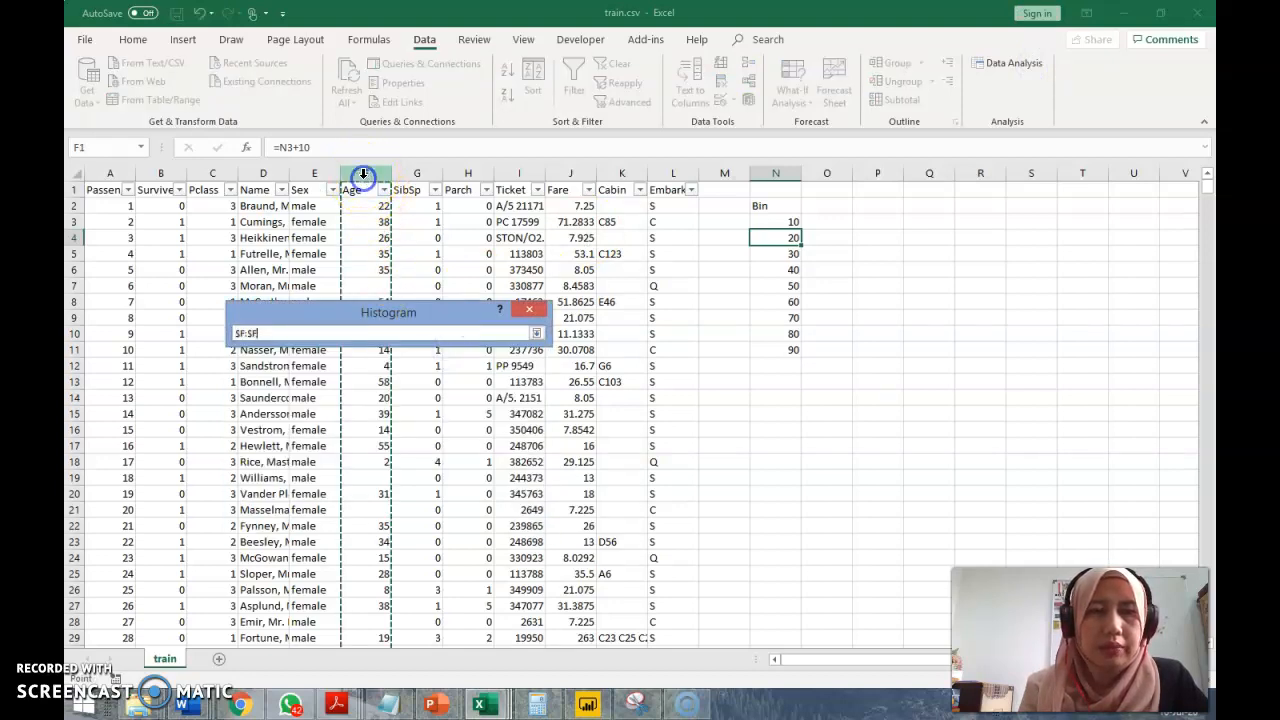
click(536, 333)
click(450, 370)
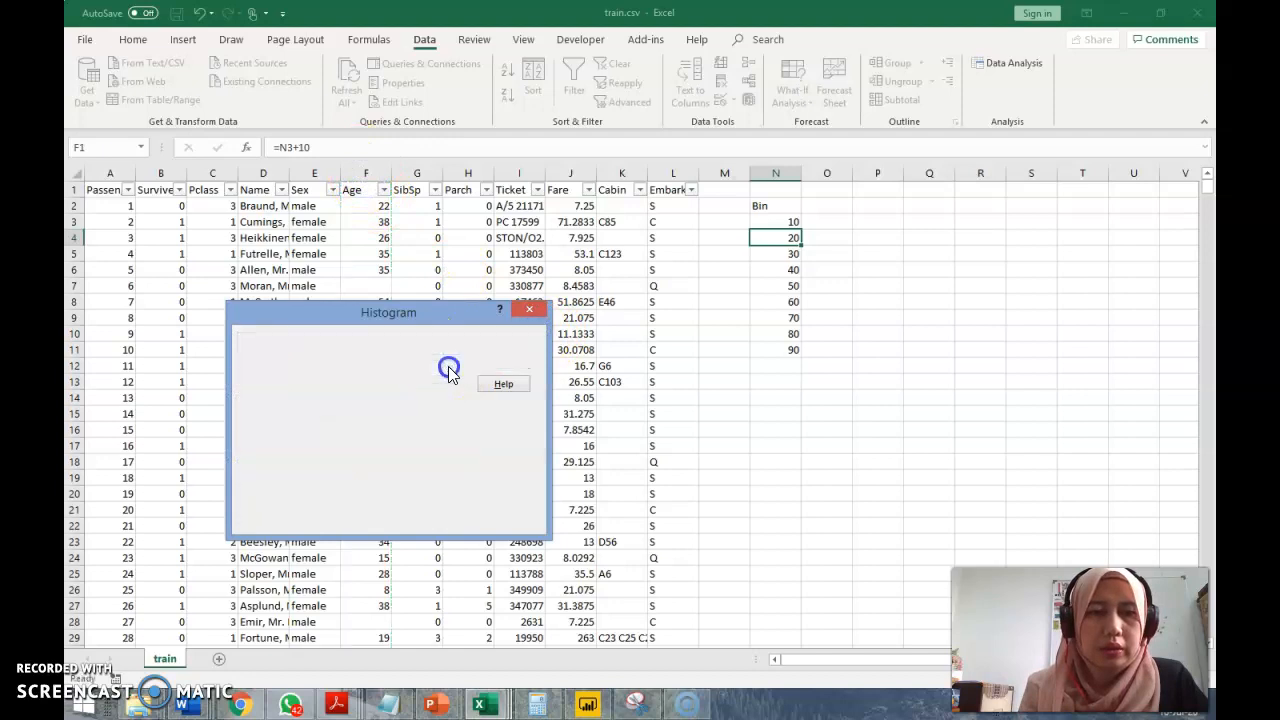
drag(777, 207, 786, 343)
click(536, 333)
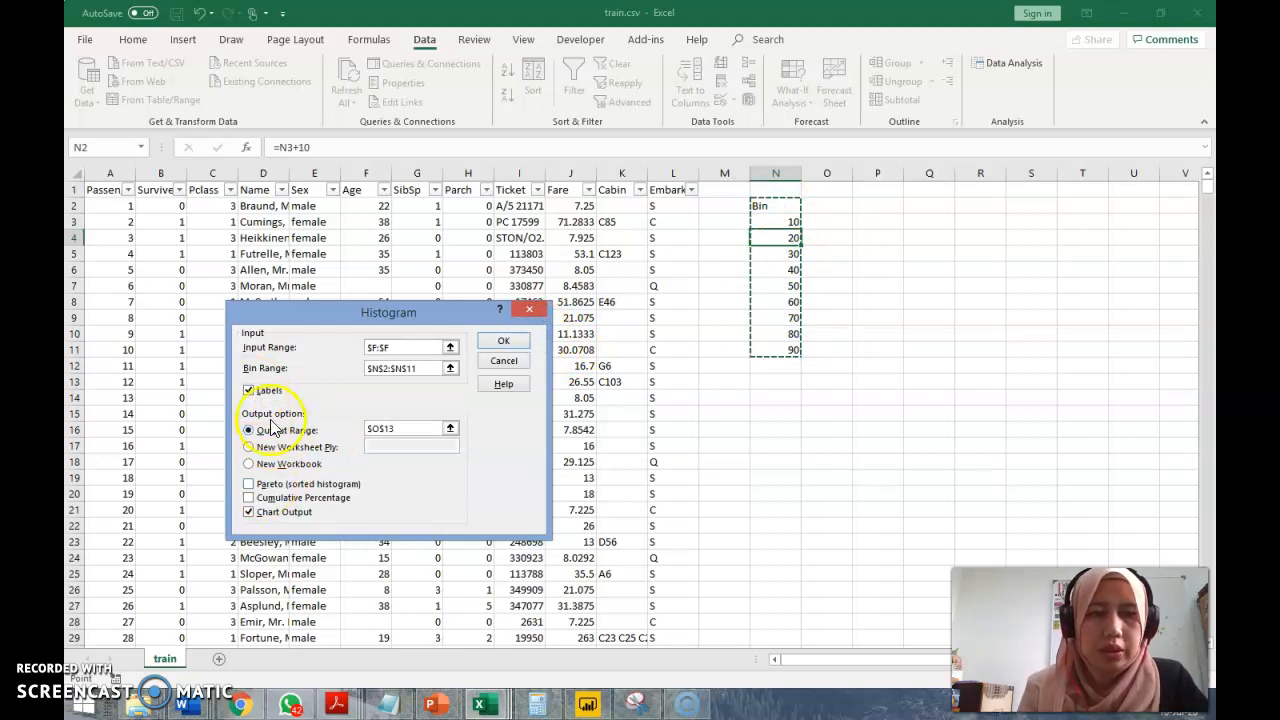
Generate the histogram with its output range at P3 and move the chart closer to the frequency table
click(453, 431)
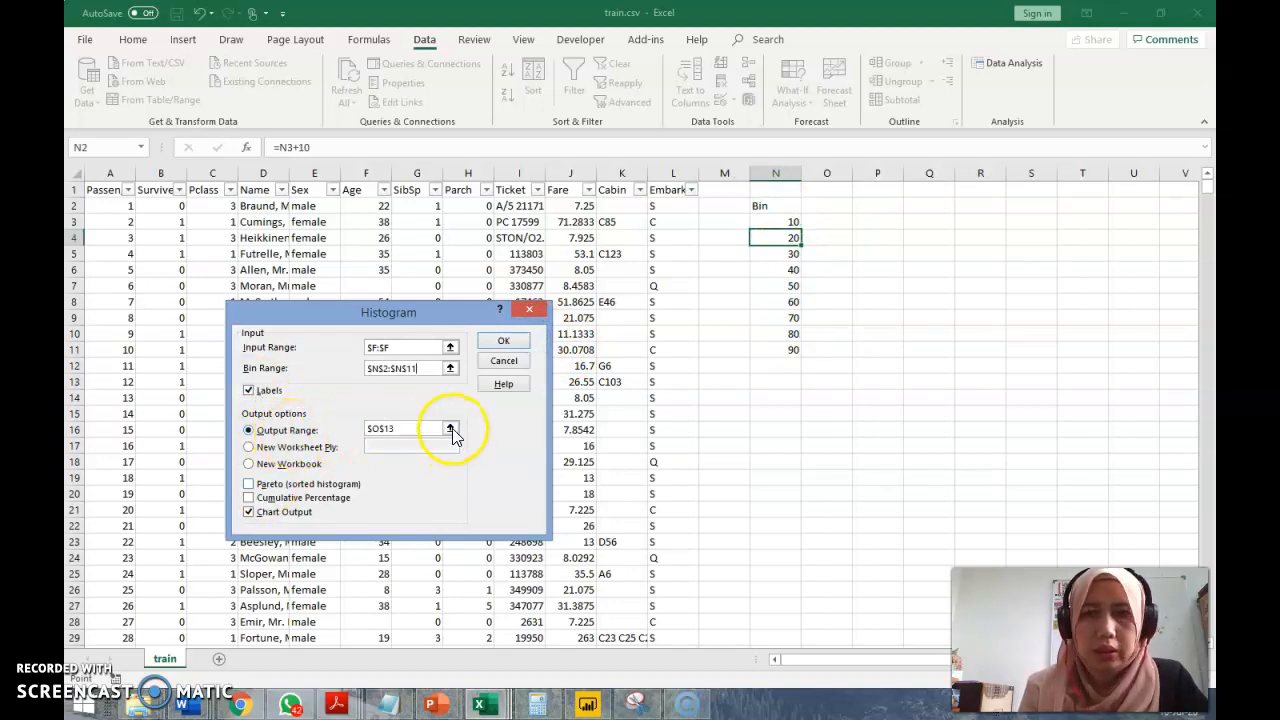
click(866, 218)
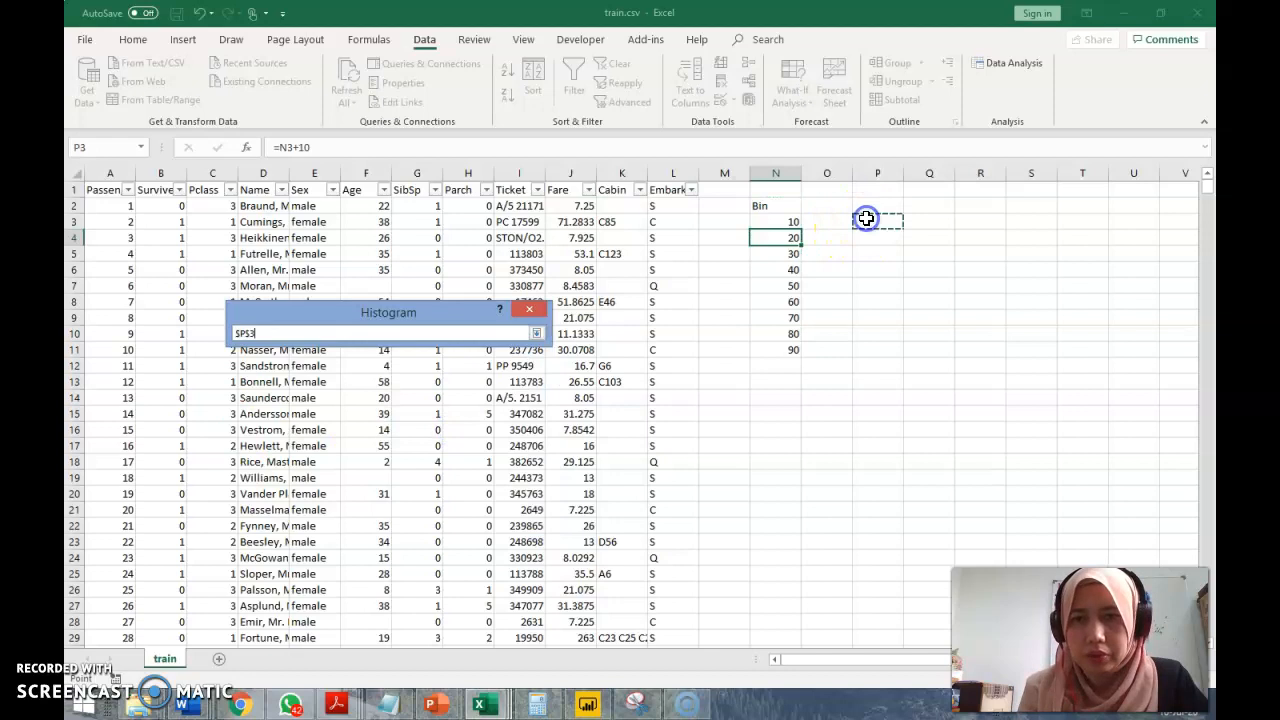
click(536, 333)
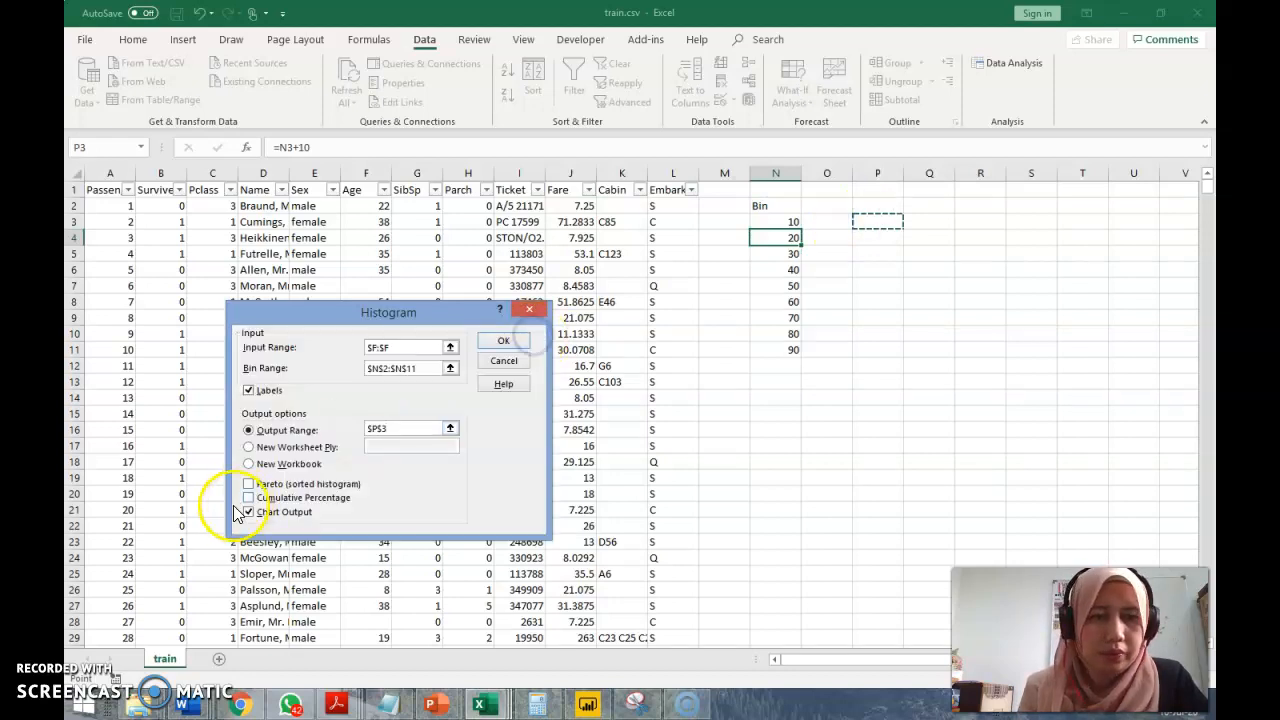
click(504, 341)
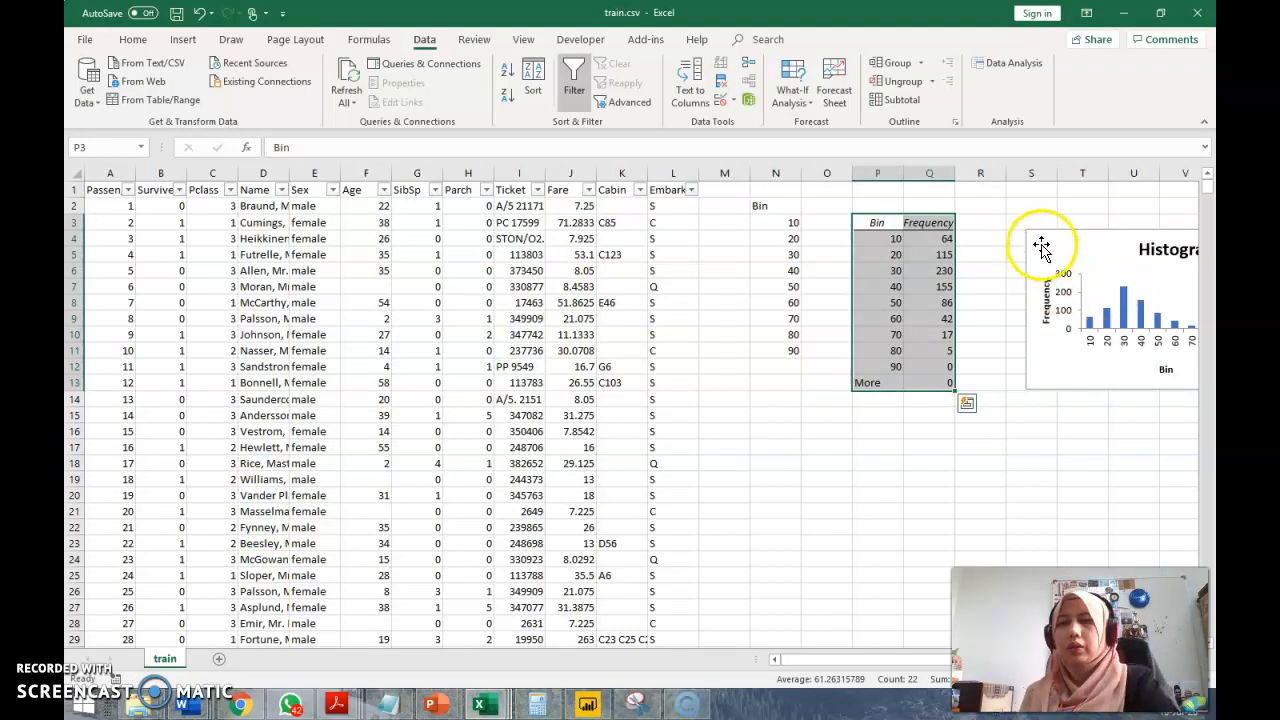
drag(1042, 243, 999, 239)
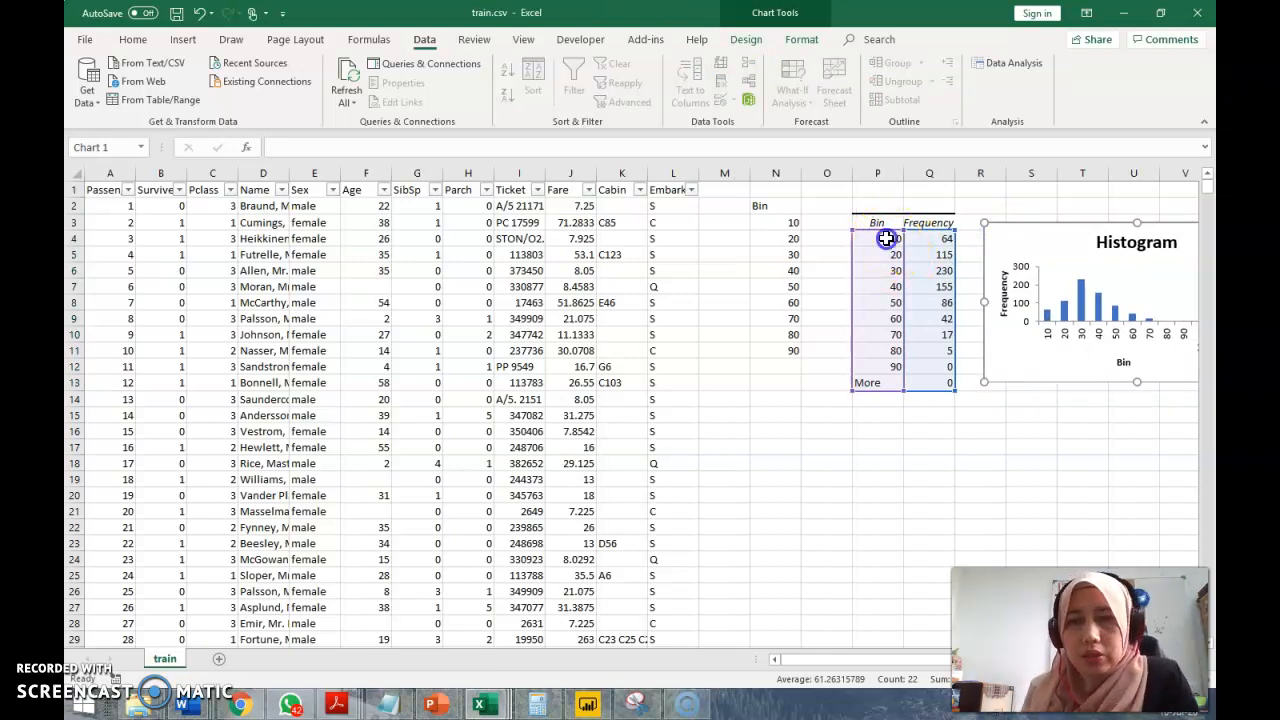
Inspect the frequencies for the 10 and 80 bins in the histogram output table
click(886, 238)
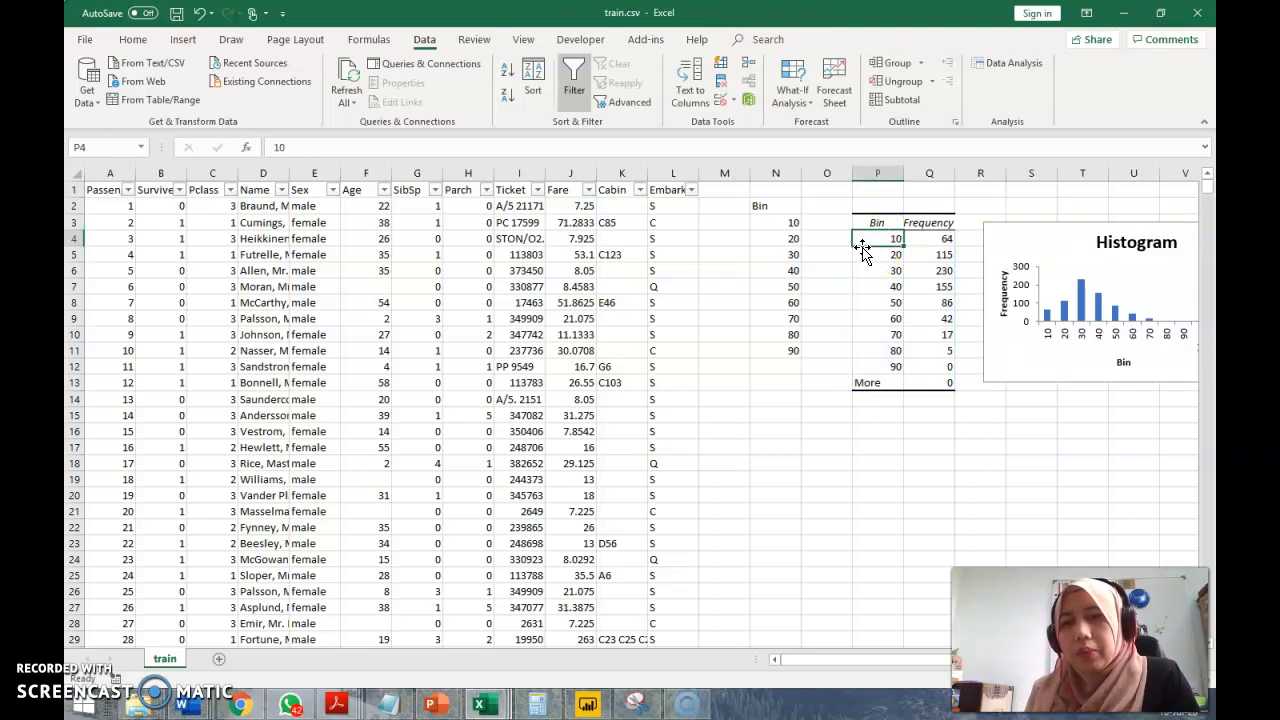
drag(862, 250, 929, 243)
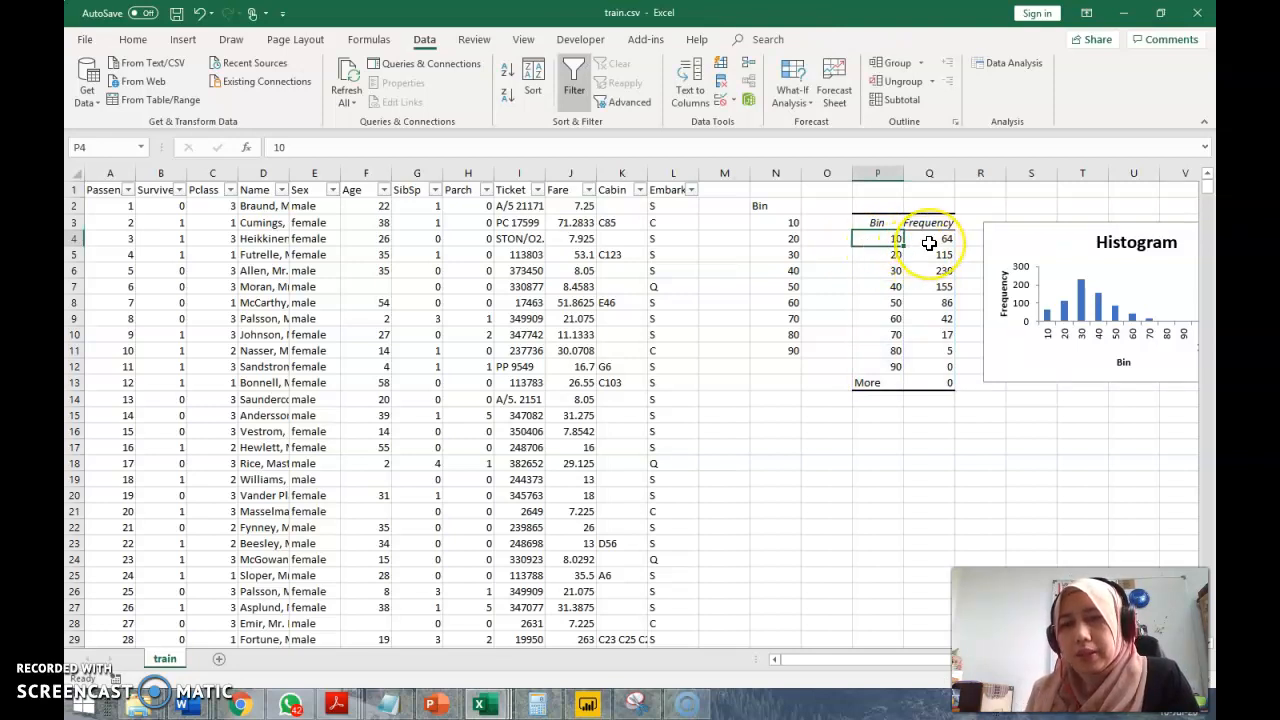
click(890, 351)
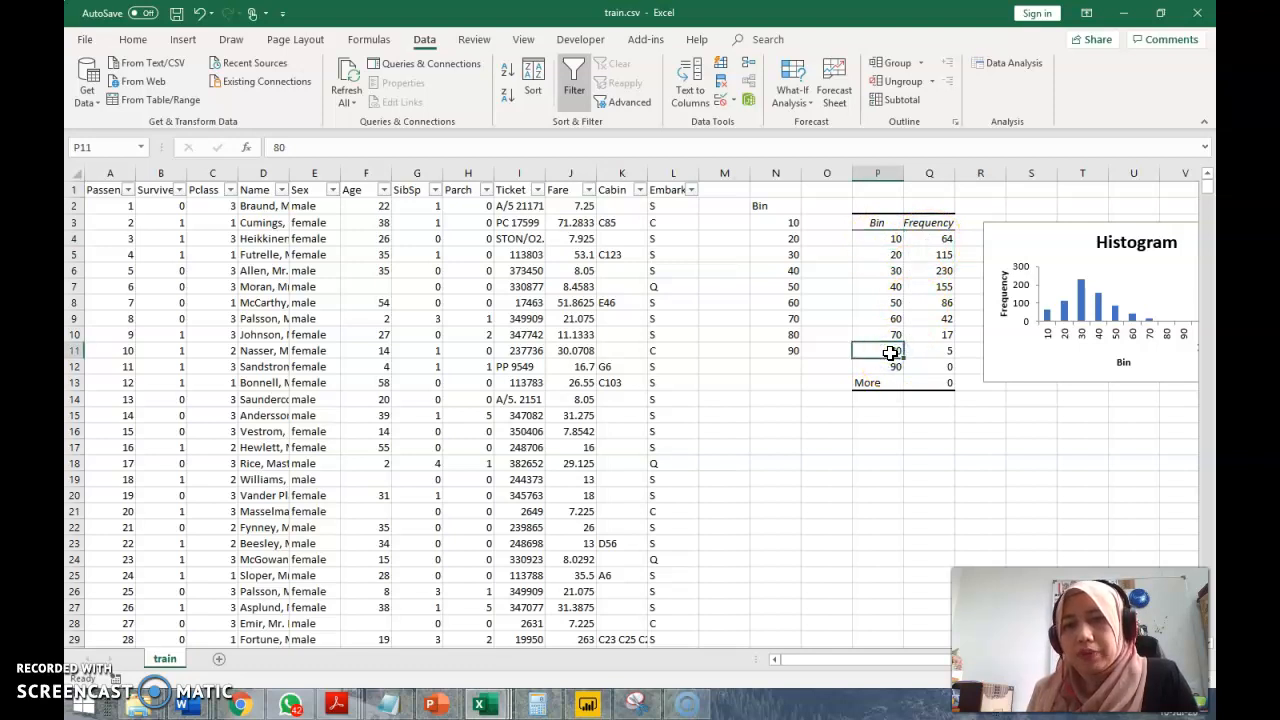
drag(890, 352, 922, 354)
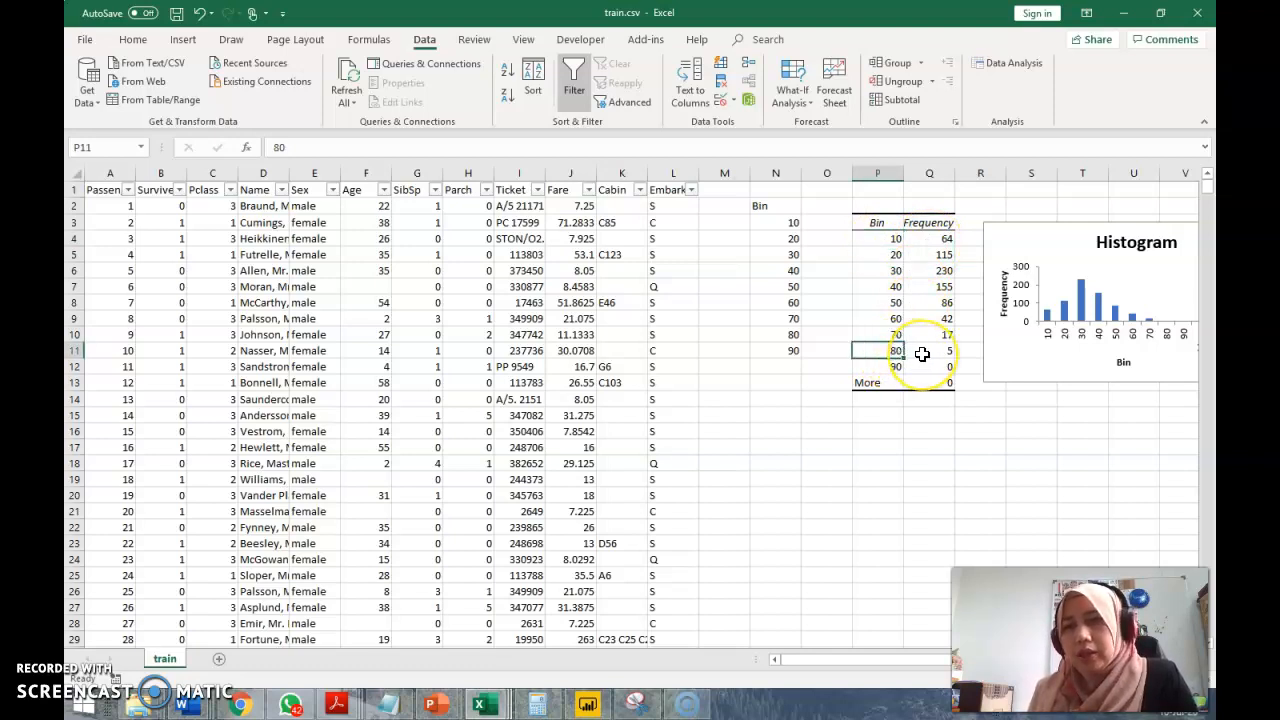
click(926, 355)
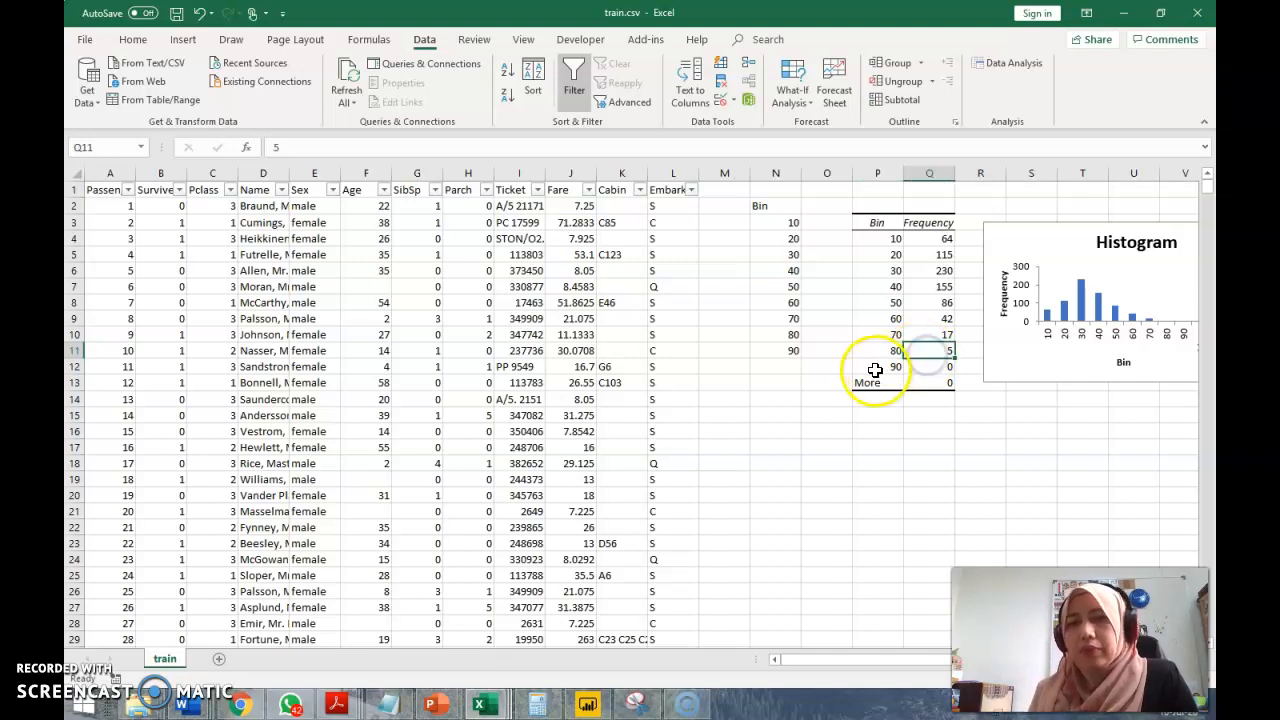
Filter the Age column to 70.5, 71, 74 and 80 to check the frequency of the 80 bin
click(384, 190)
click(224, 344)
drag(375, 360, 378, 466)
click(224, 401)
click(224, 416)
click(226, 446)
click(224, 430)
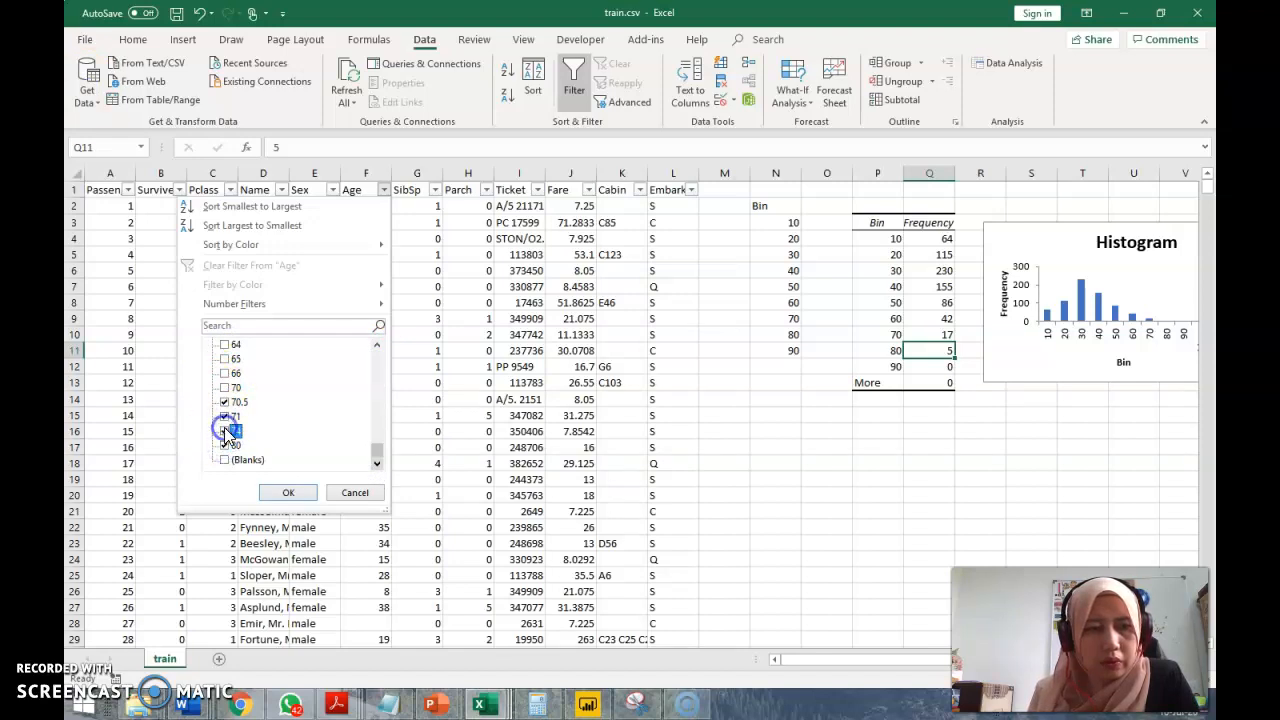
click(283, 492)
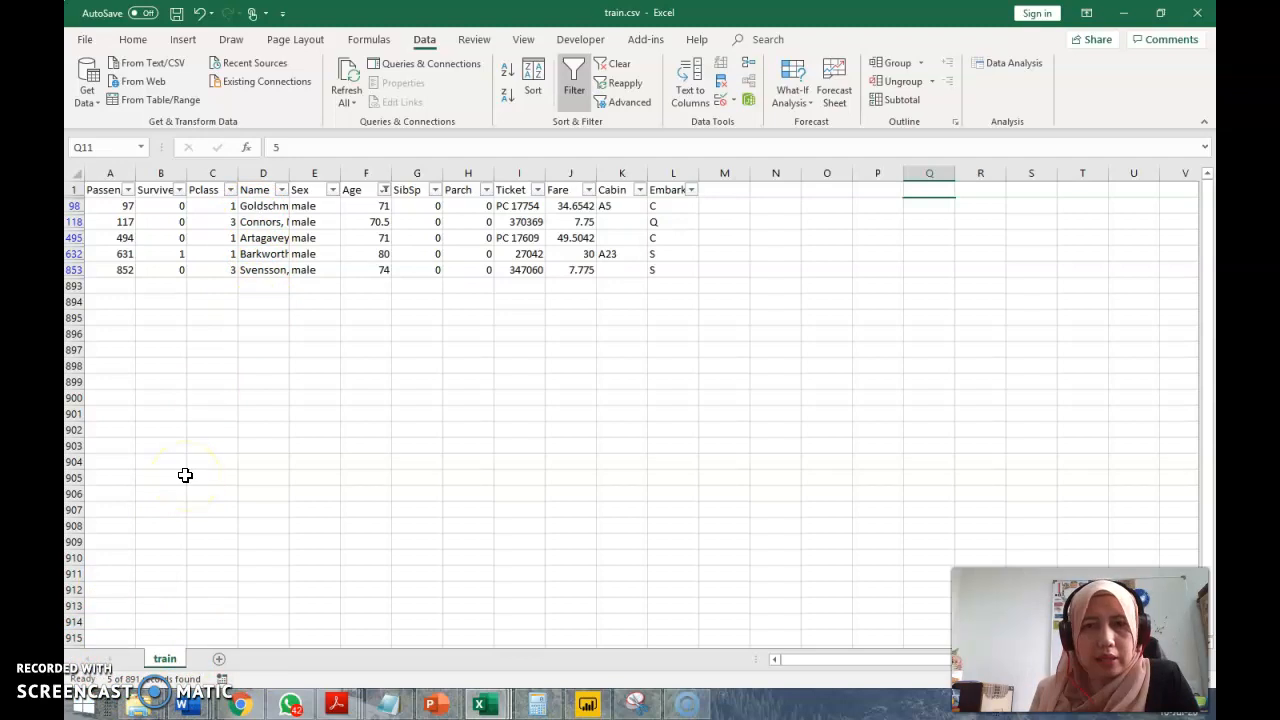
Undo the Age filter and move the histogram chart below the frequency table
key(ctrl+z)
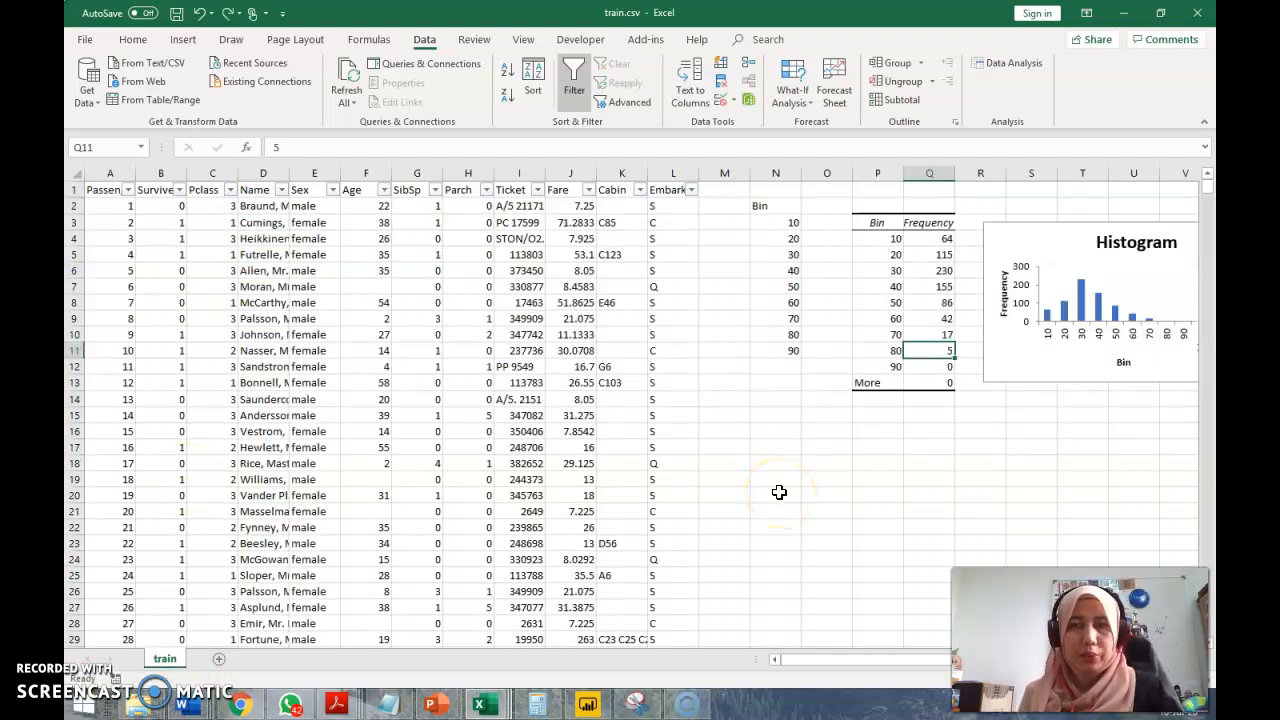
drag(1054, 362, 838, 560)
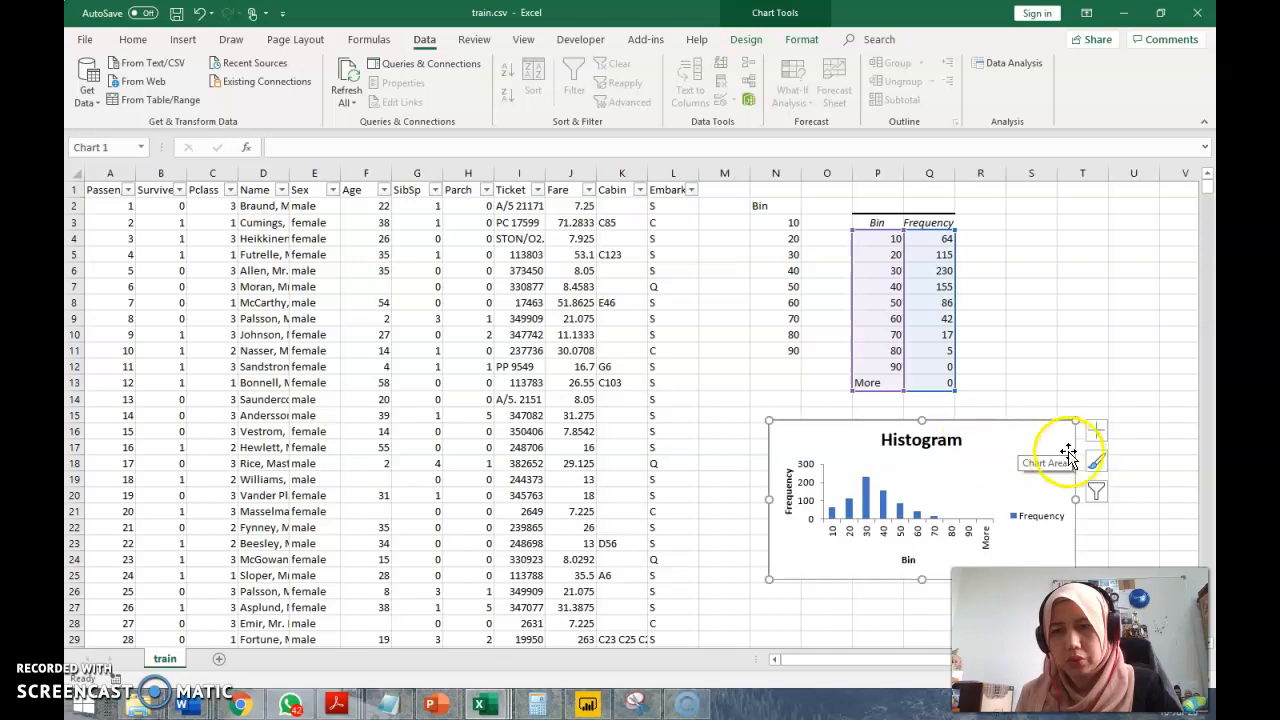
click(1097, 463)
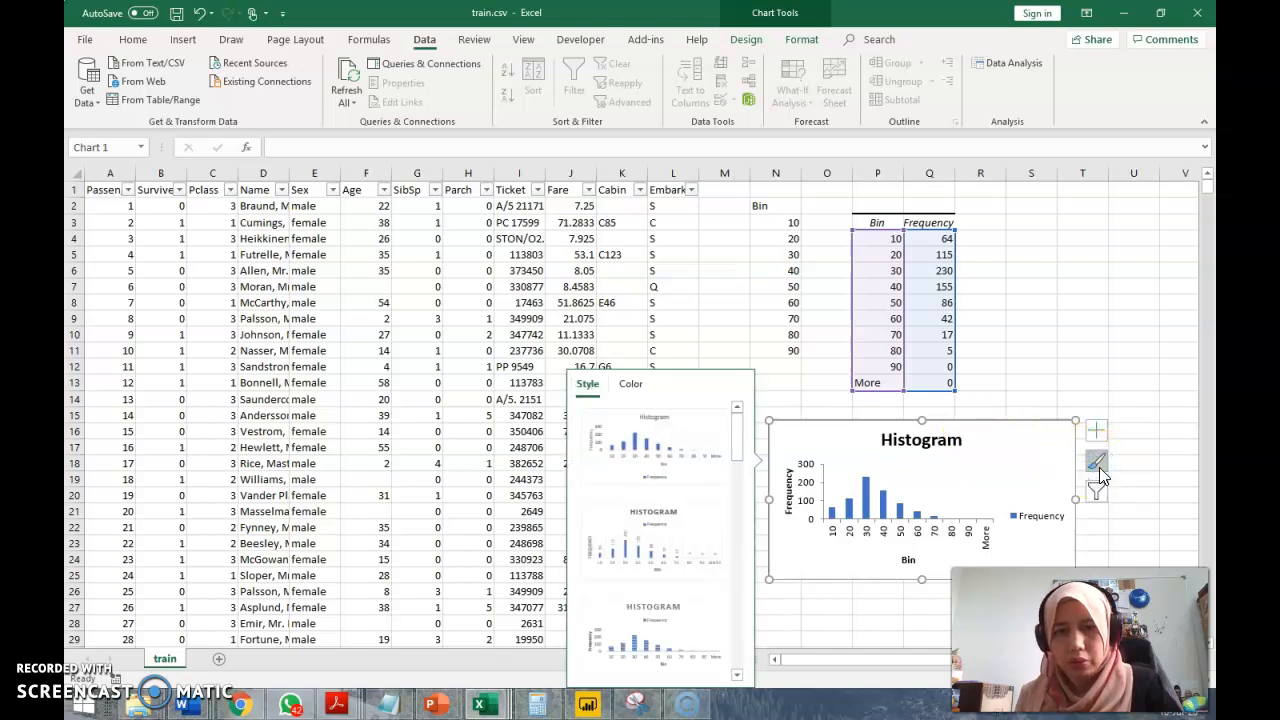
click(1099, 467)
click(1004, 448)
double_click(1004, 448)
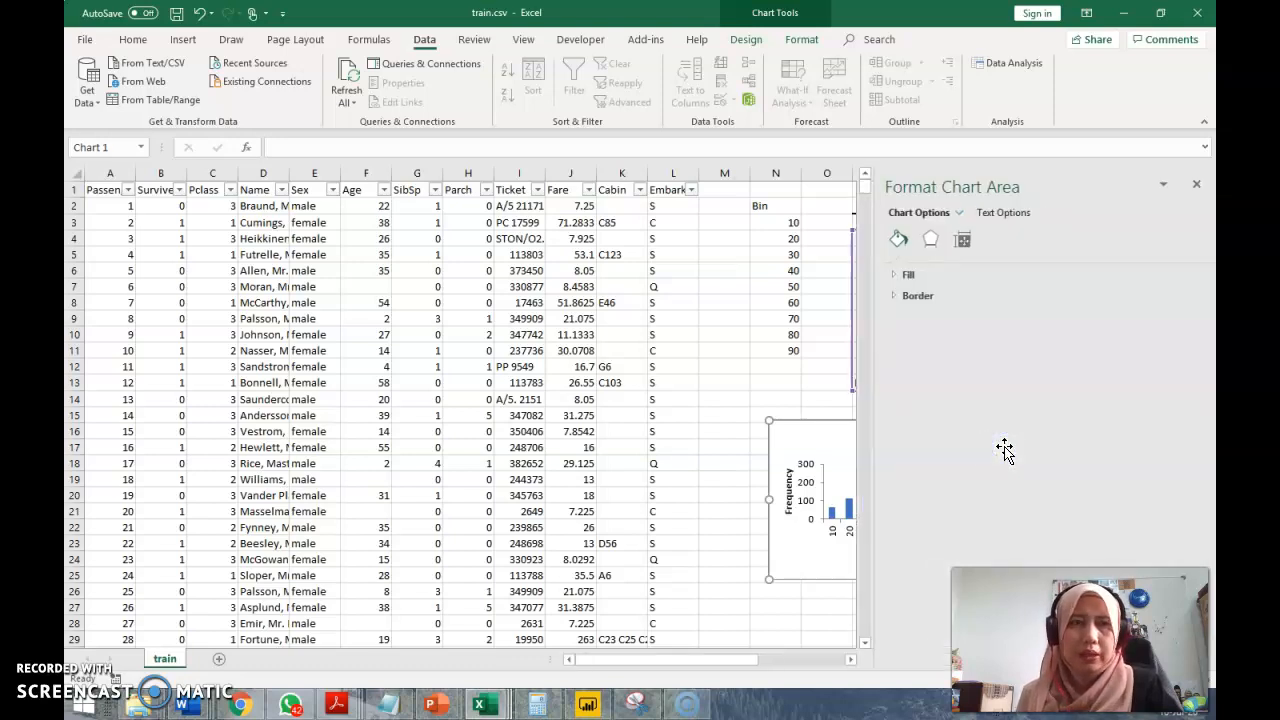
click(1199, 187)
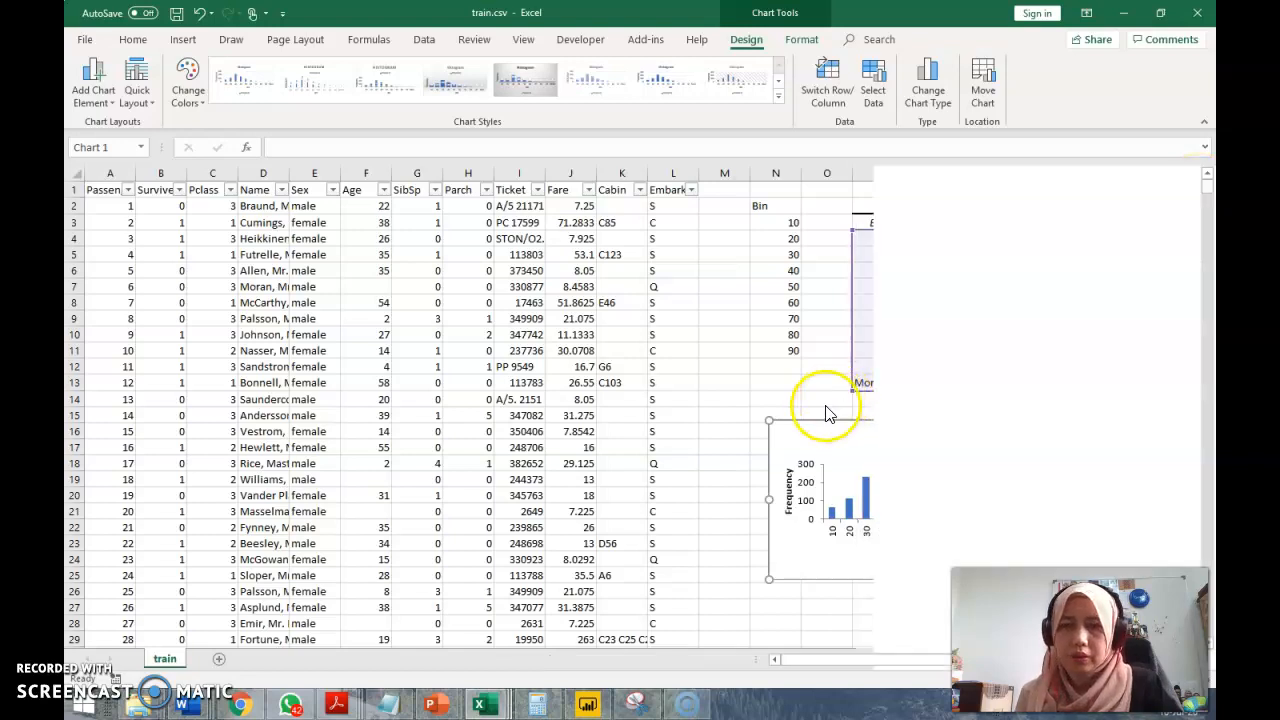
Add Outside End data labels to the histogram chart
click(114, 105)
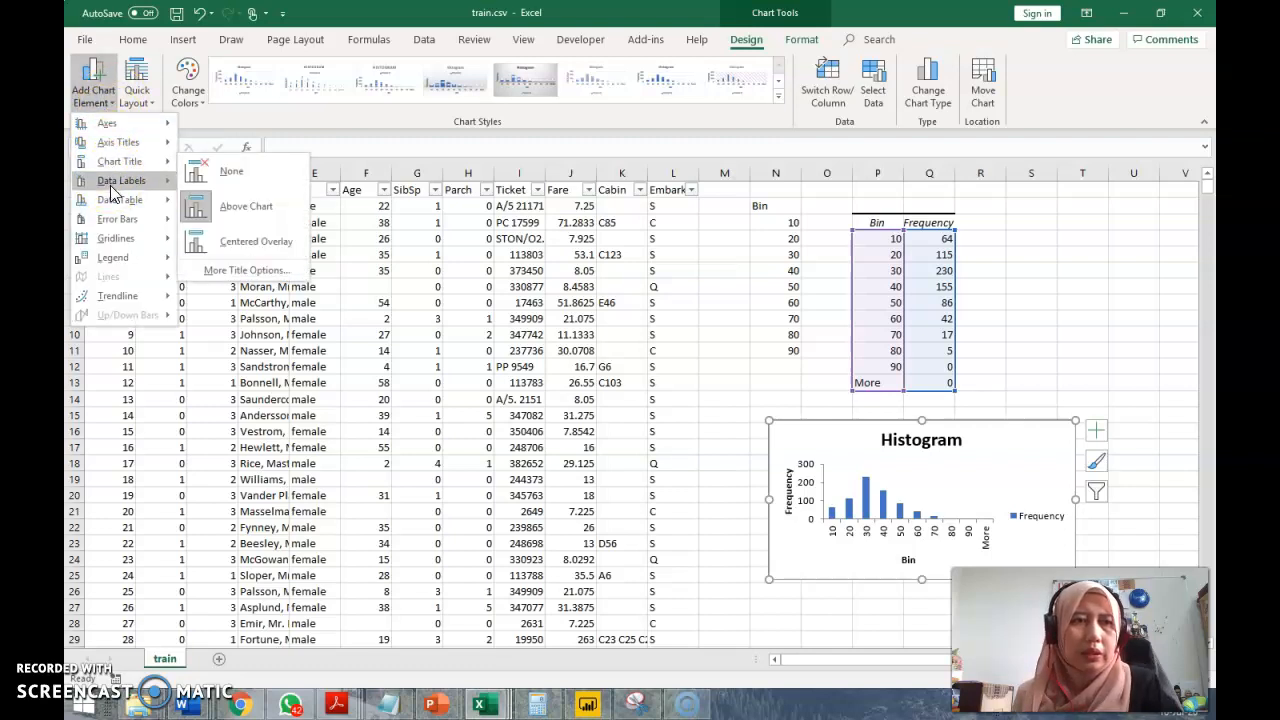
mouse_move(115, 182)
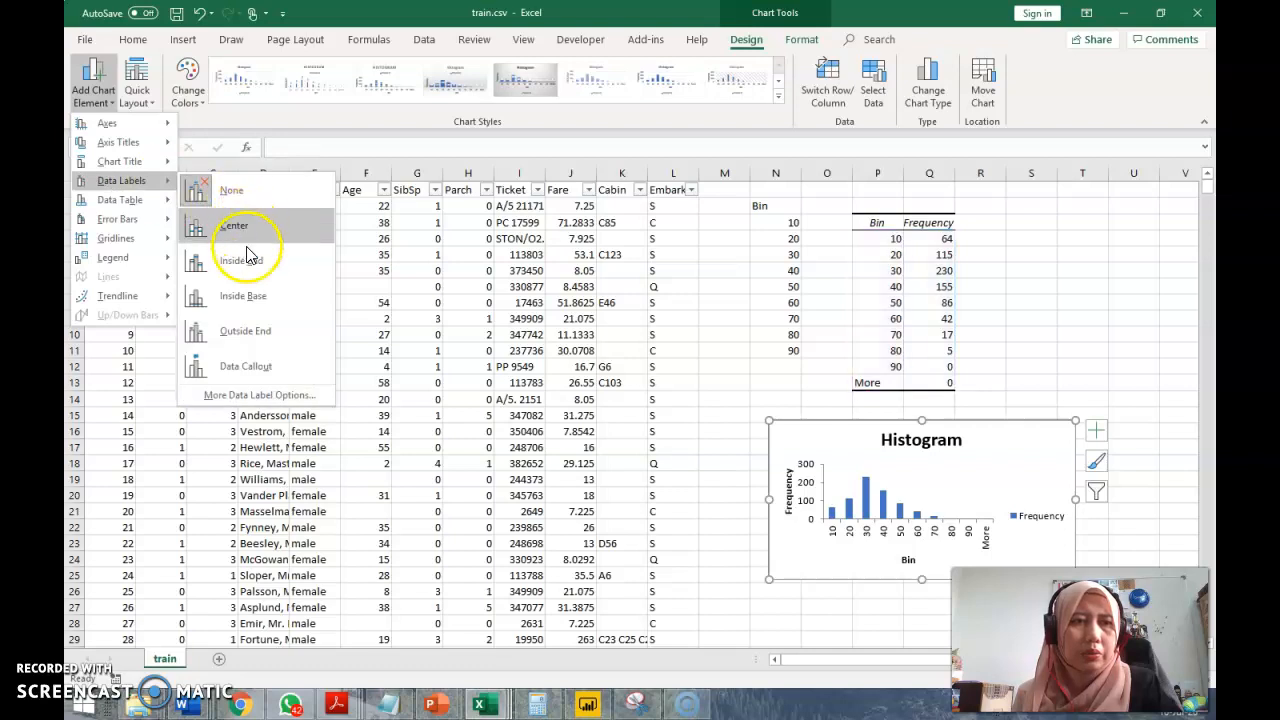
click(250, 333)
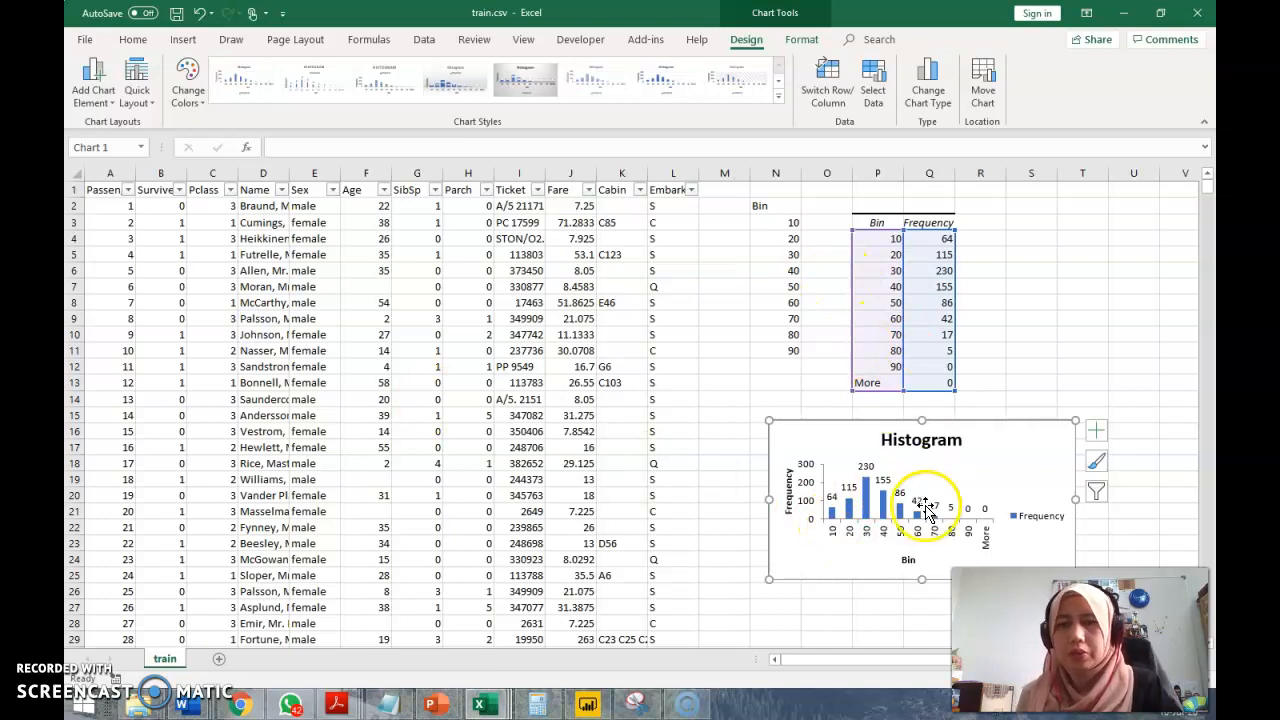
Create a PivotTable on a new worksheet from the passenger data range train!$A$1:$L$892
click(101, 190)
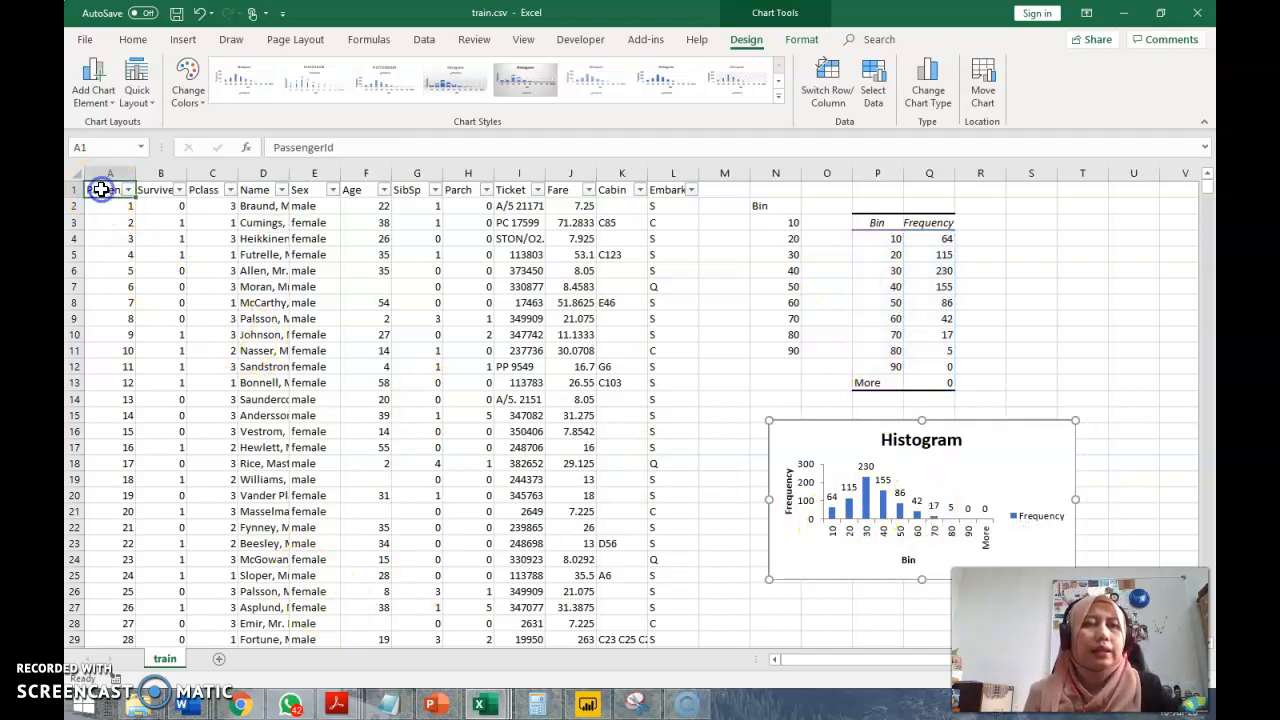
click(179, 45)
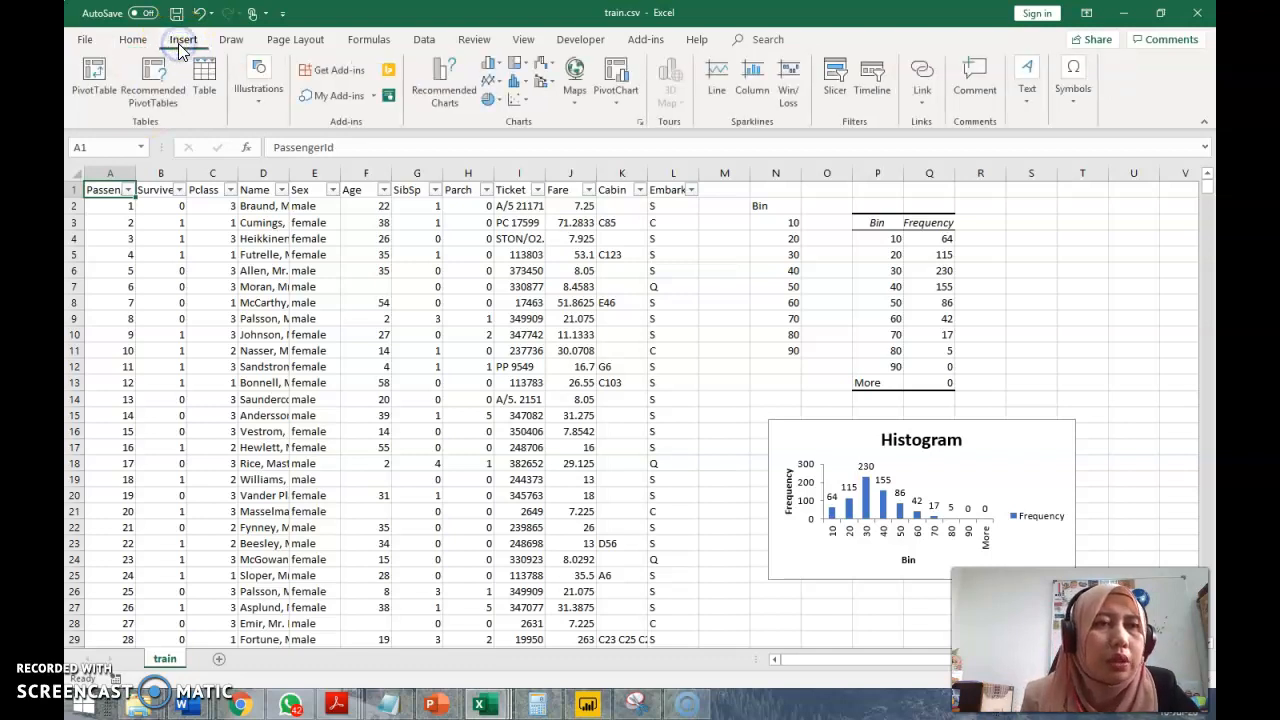
click(93, 93)
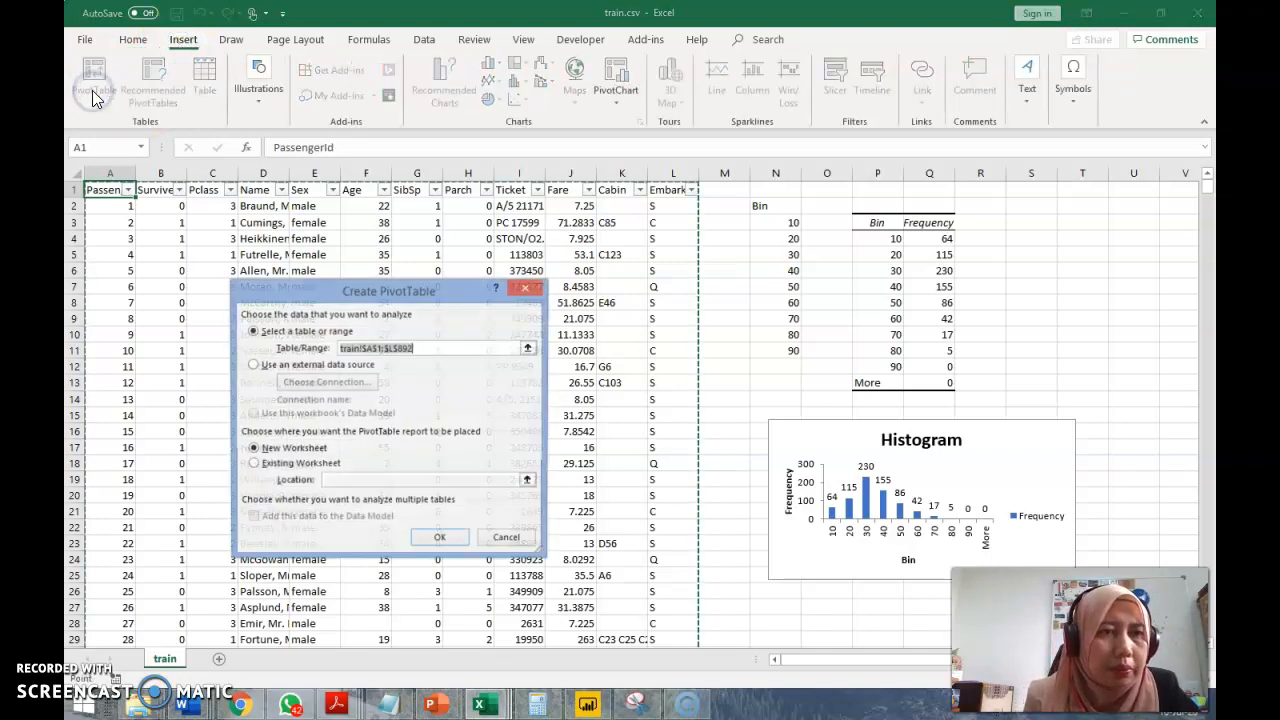
click(437, 540)
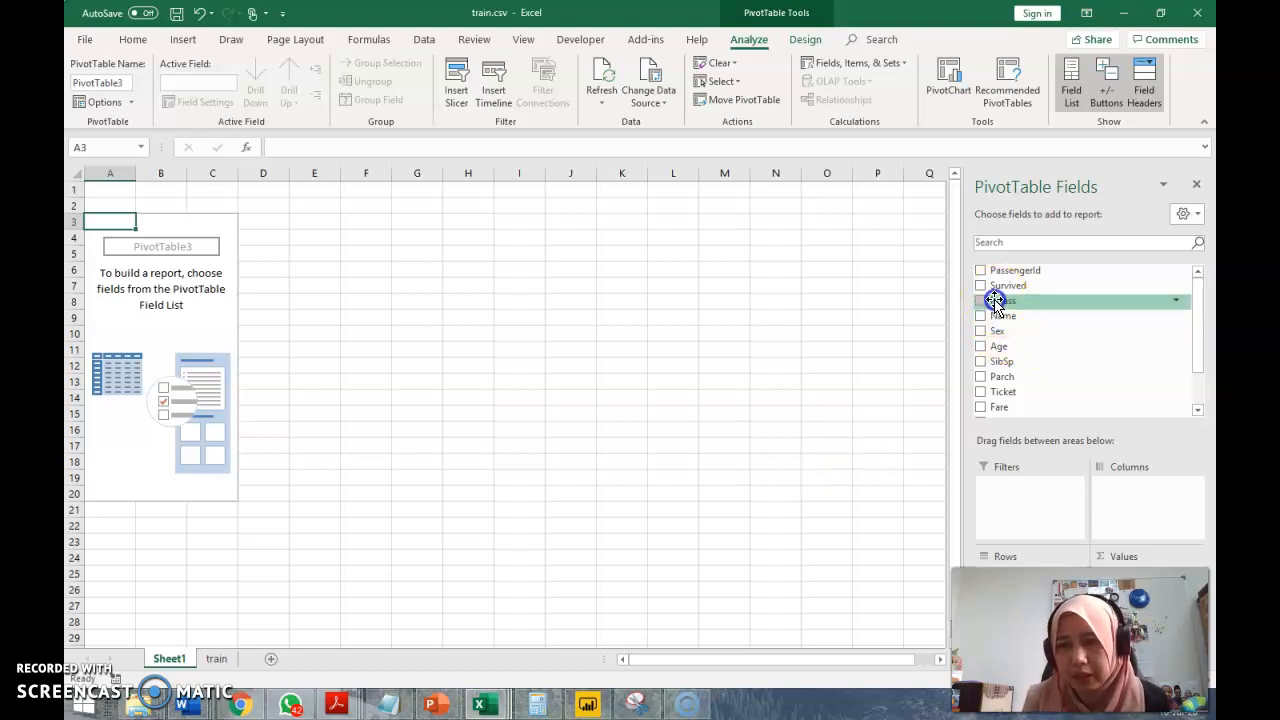
Add Pclass to the pivot table as a value summarized by Count, and move the field to the Rows area
mouse_move(995, 300)
mouse_down()
mouse_move(1086, 457)
mouse_move(1052, 568)
mouse_move(1080, 491)
mouse_move(1034, 337)
mouse_move(1000, 294)
mouse_up()
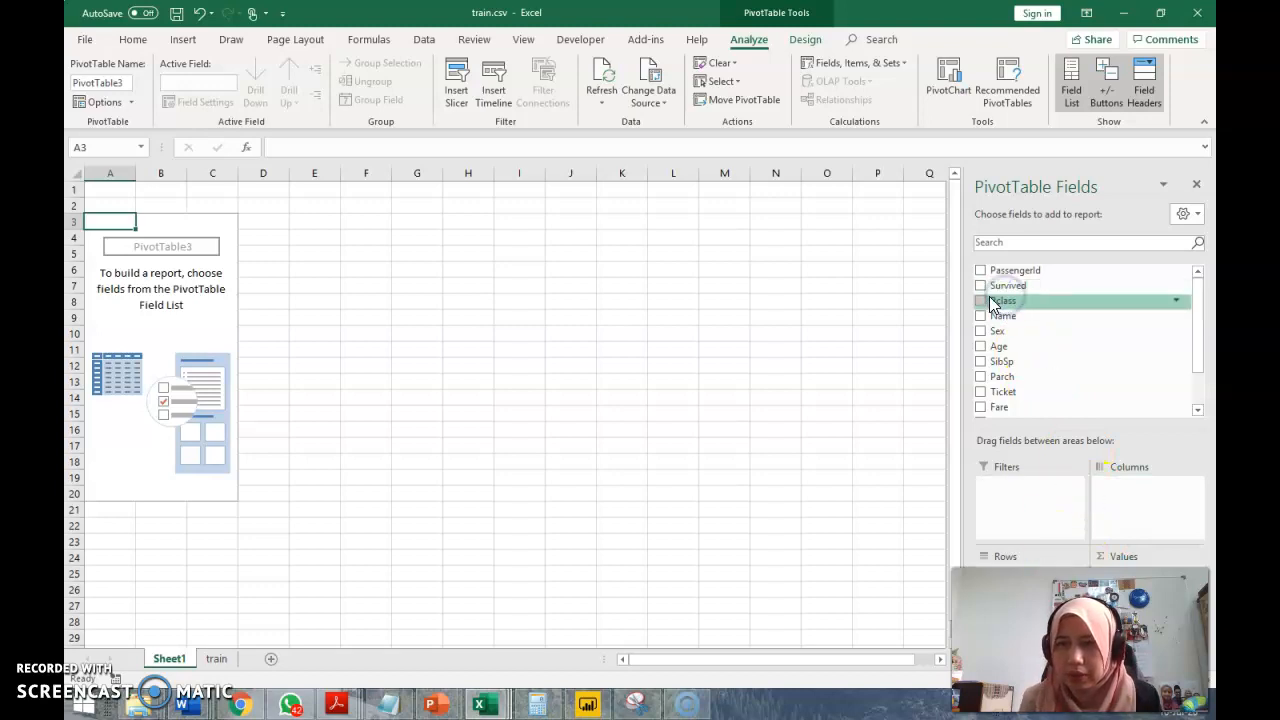
click(984, 301)
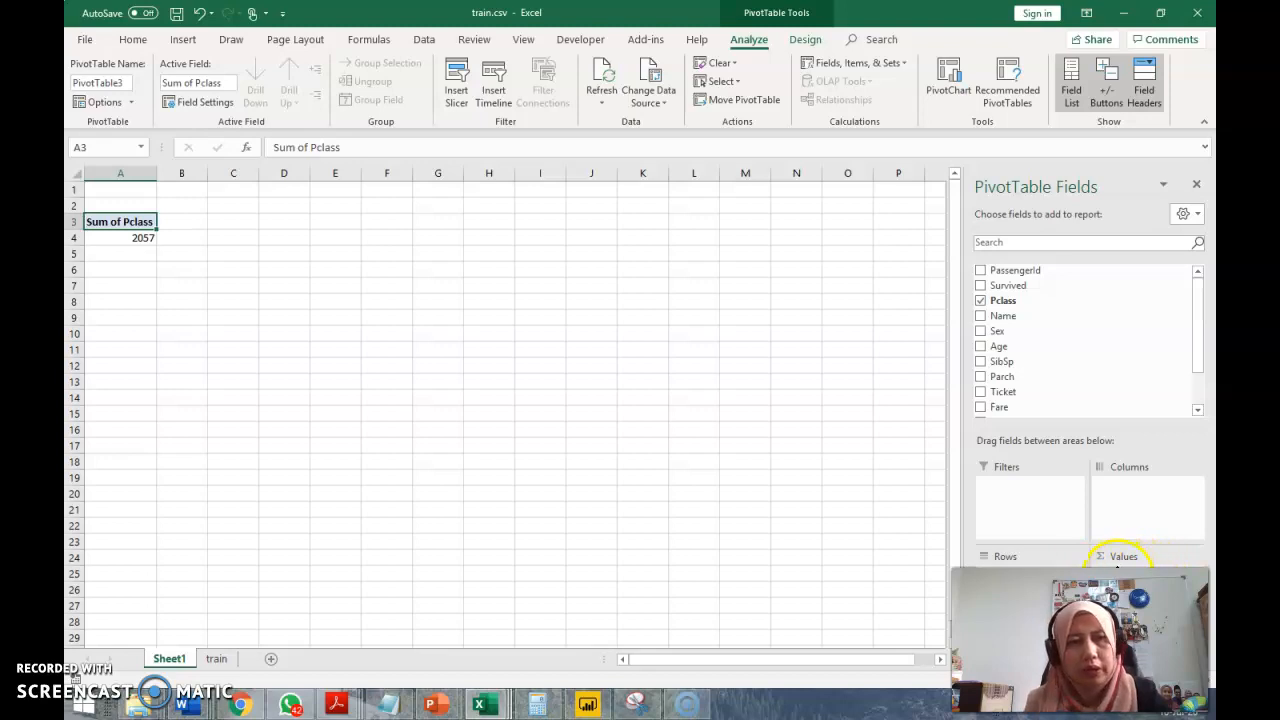
click(1180, 578)
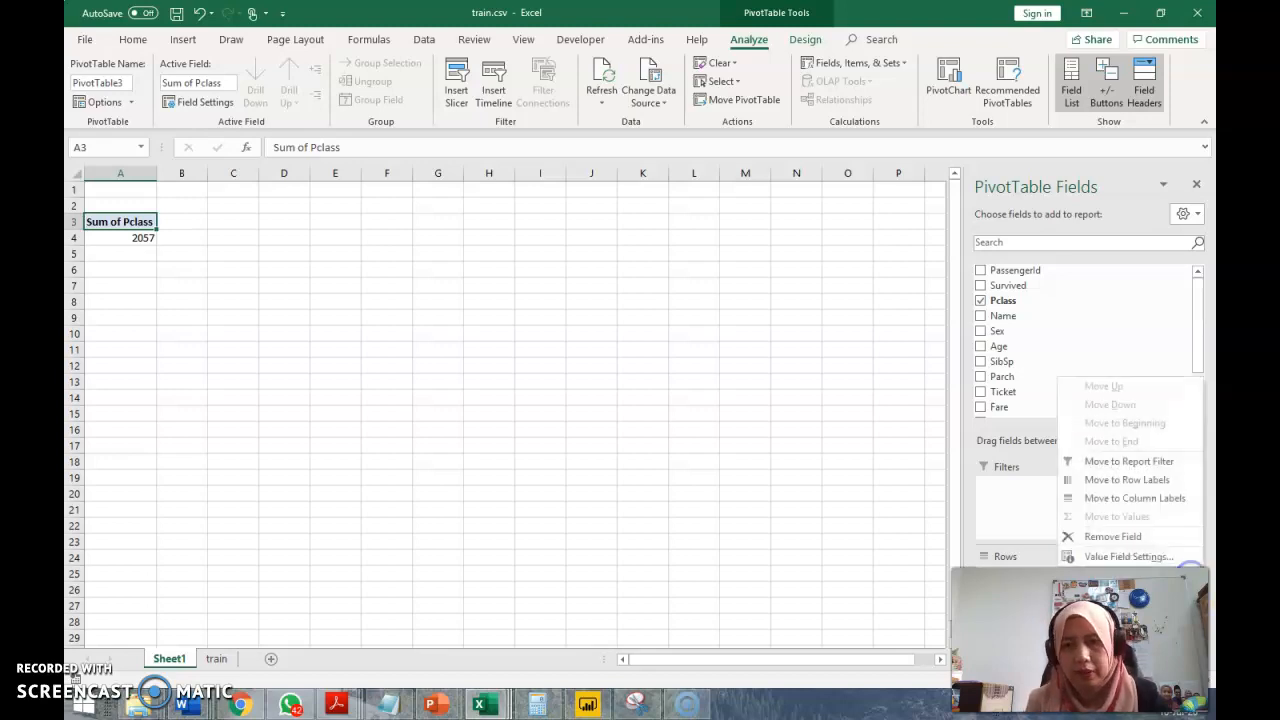
click(1140, 557)
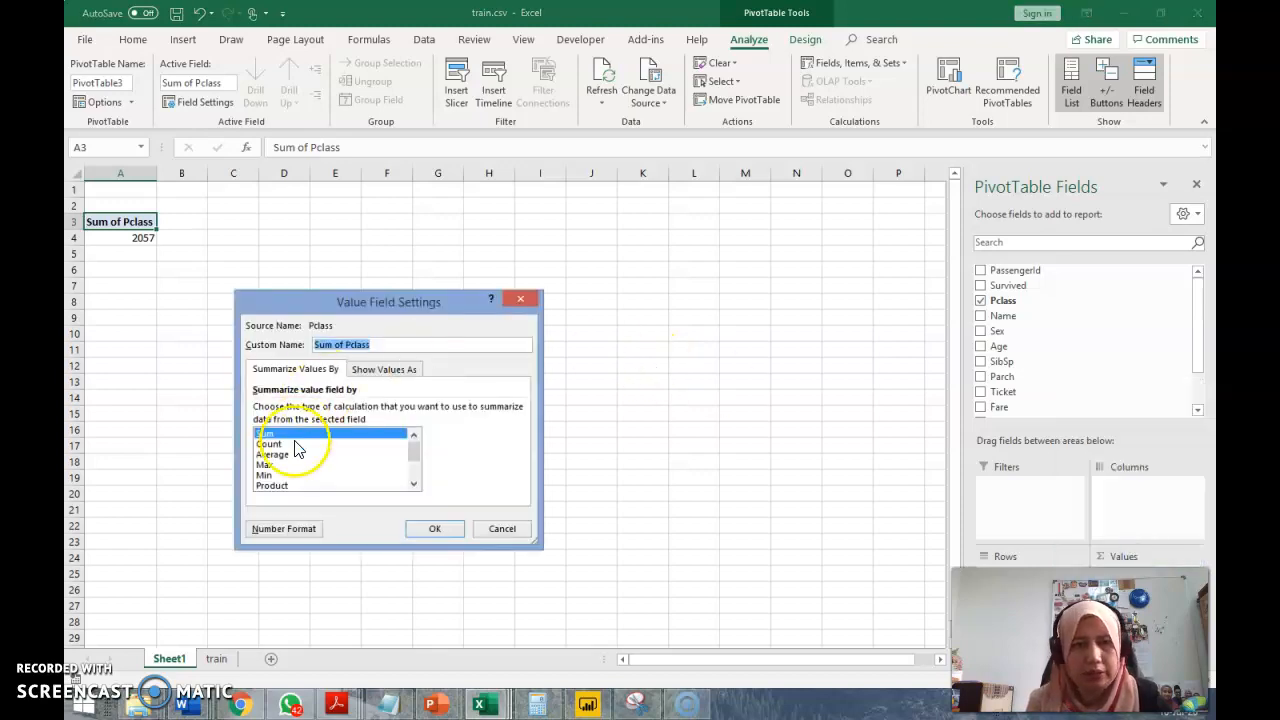
click(290, 442)
click(440, 530)
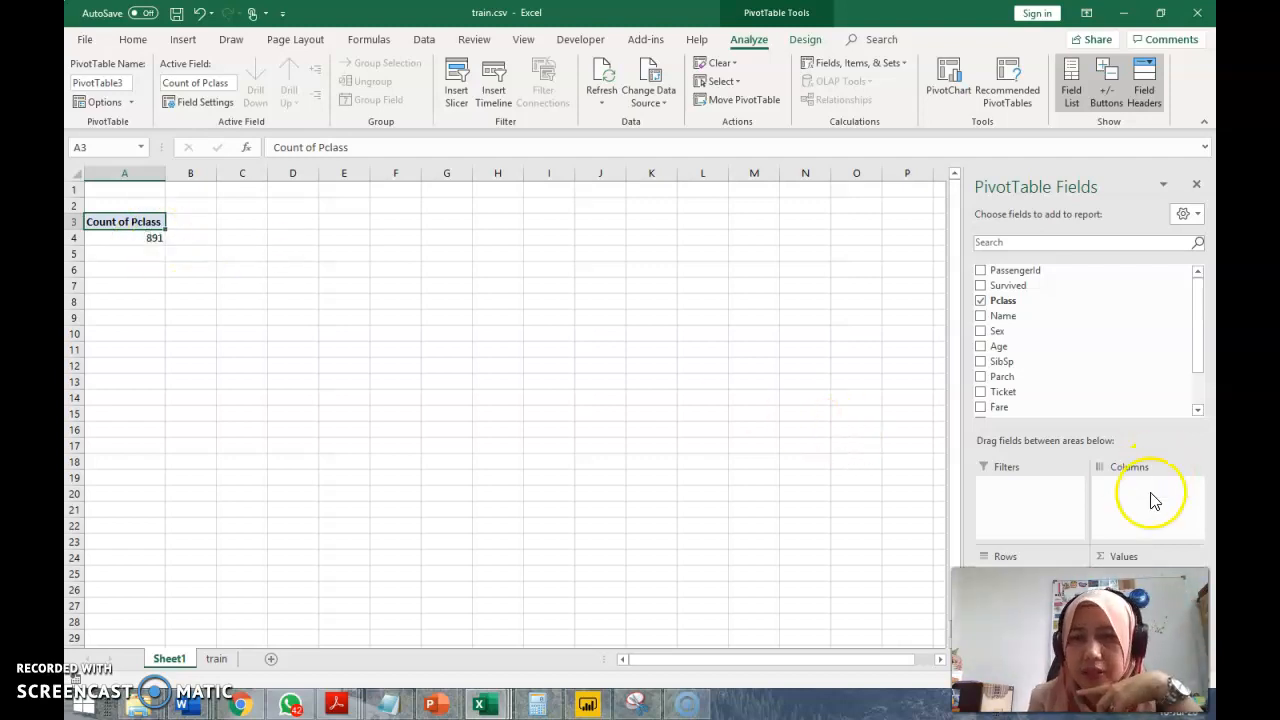
drag(1063, 570, 1040, 568)
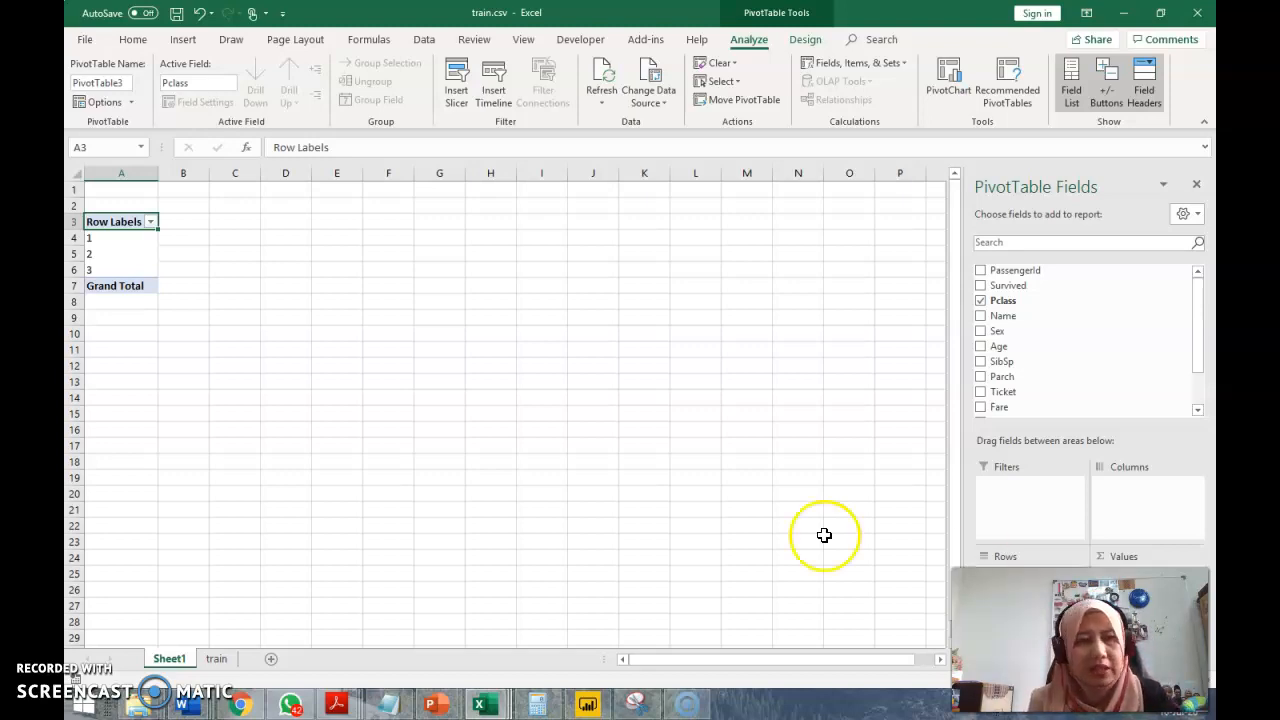
Check which Pclass values the filter list on the train sheet offers, and return to Sheet1
click(216, 660)
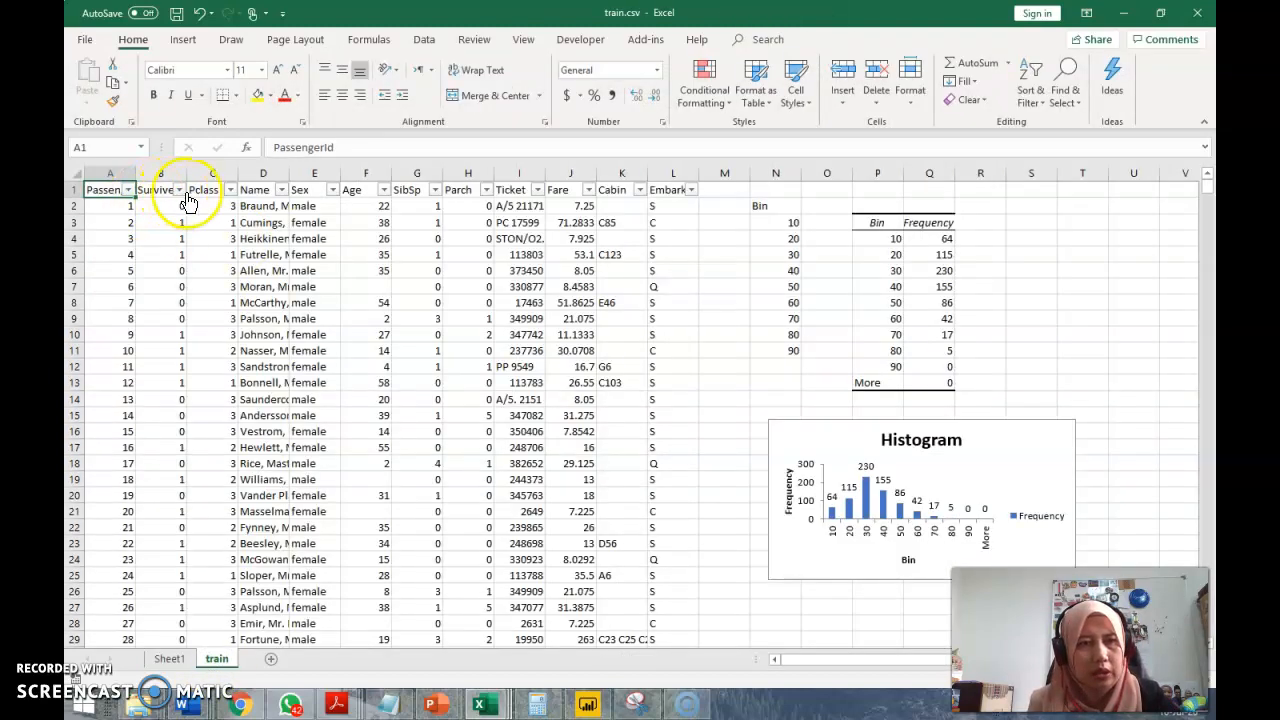
click(230, 190)
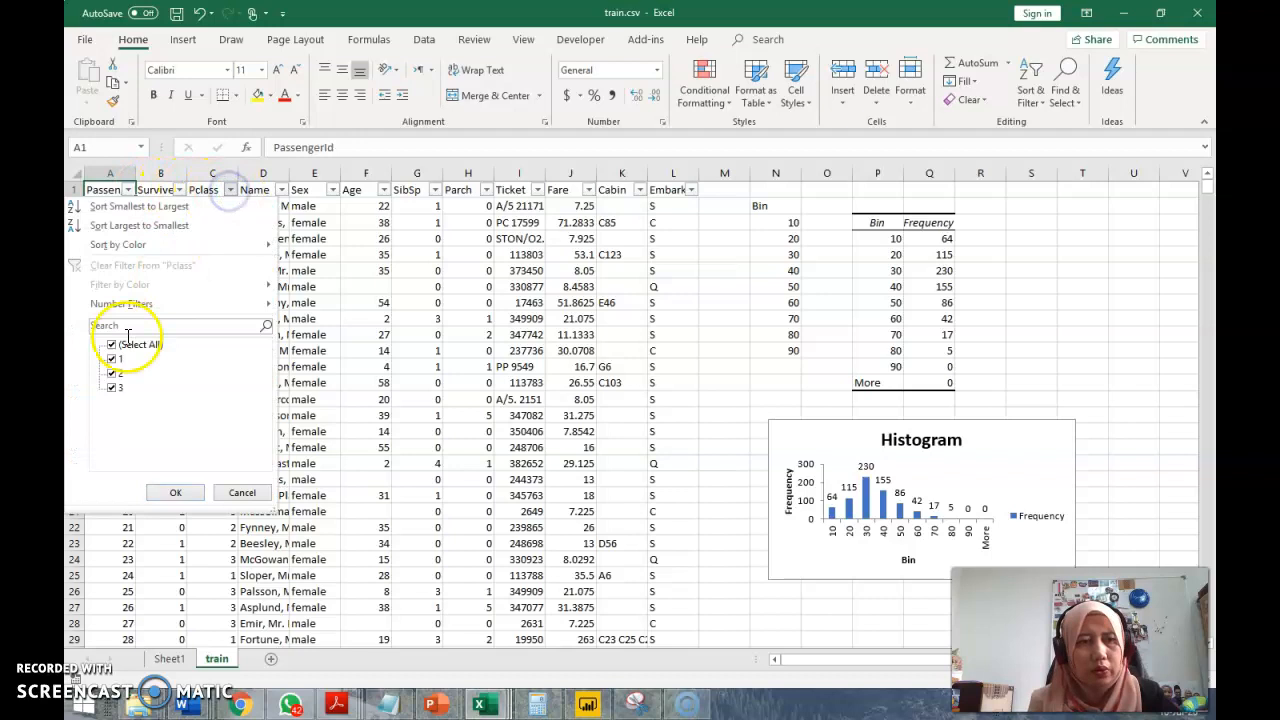
click(154, 372)
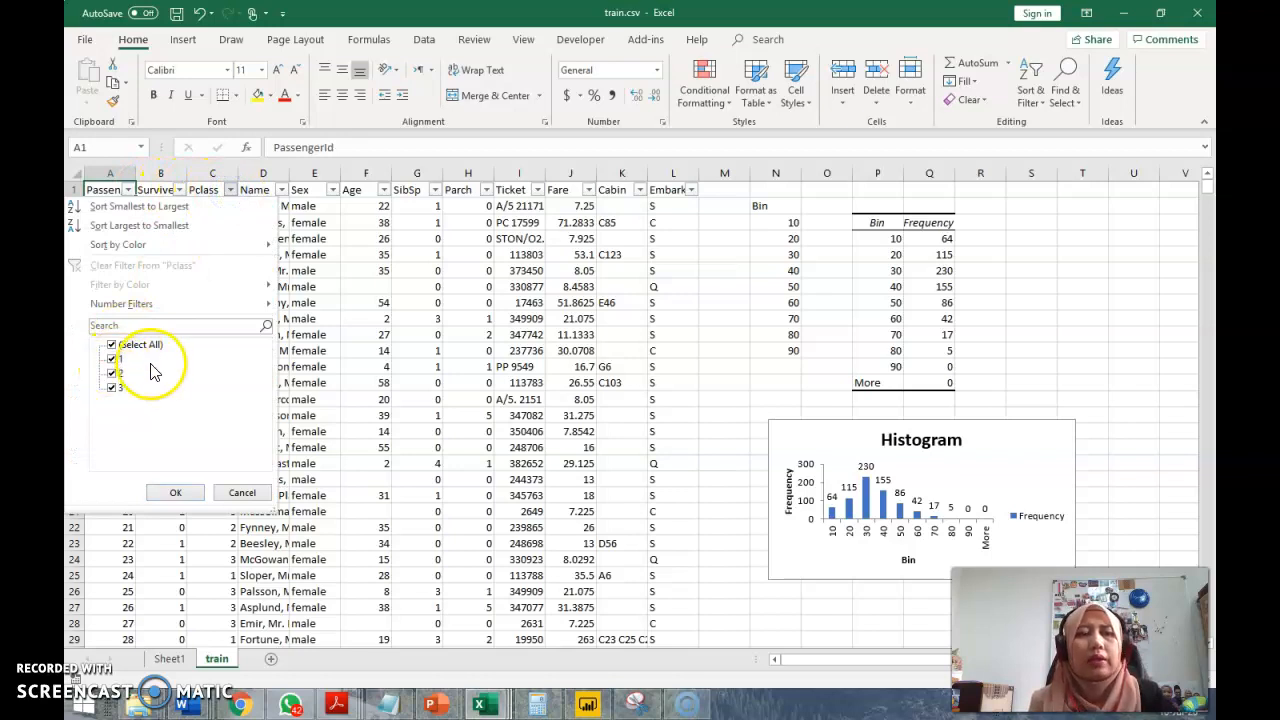
click(258, 497)
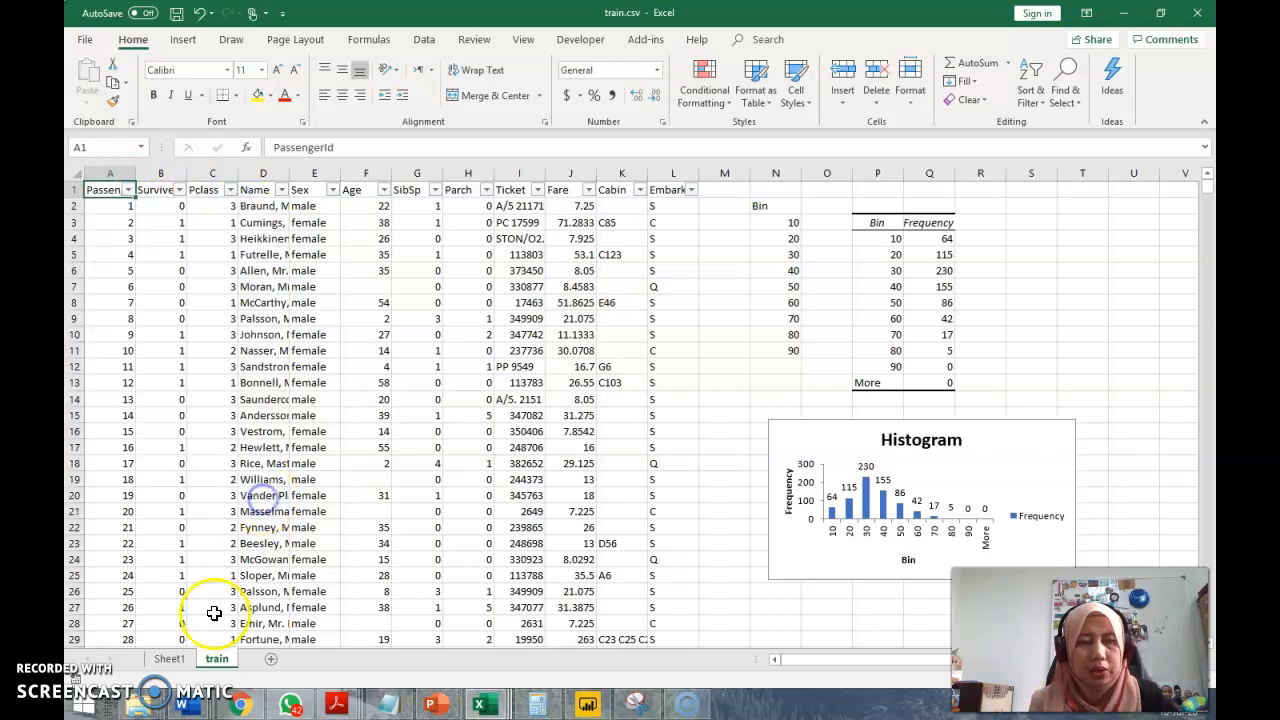
click(170, 658)
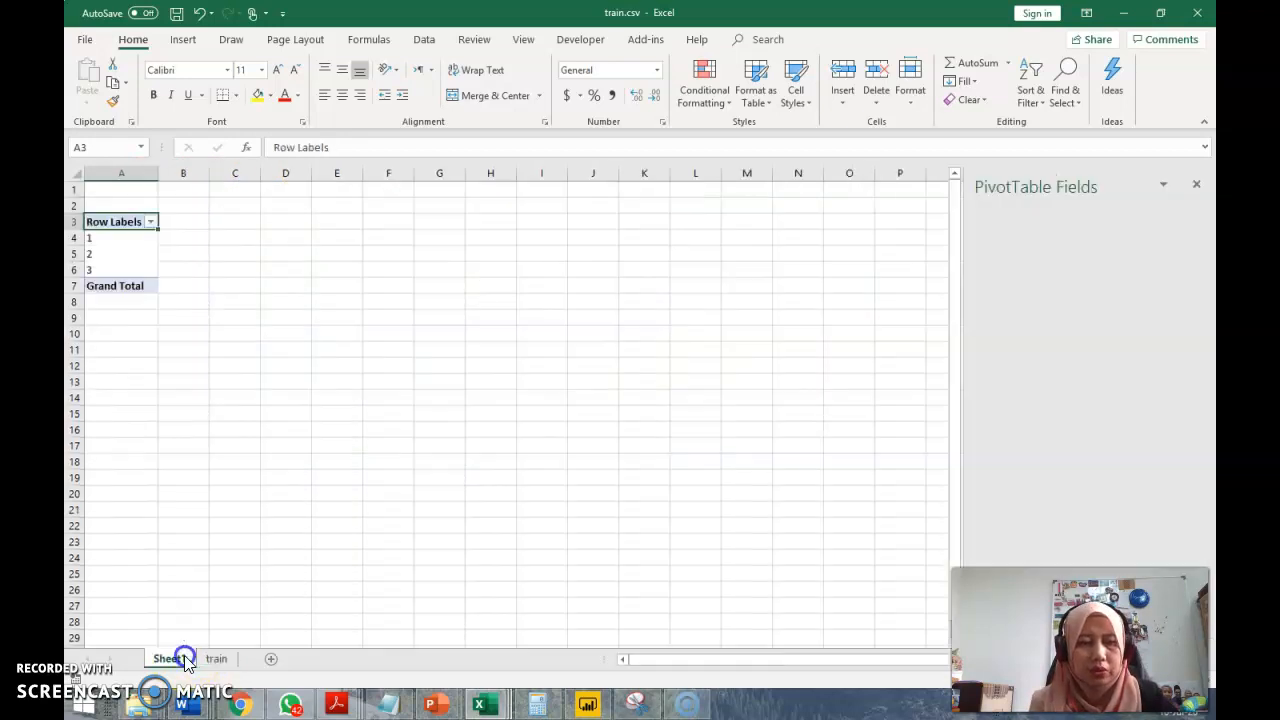
Add the Survived field to the Columns area of the pivot table
click(138, 250)
click(119, 218)
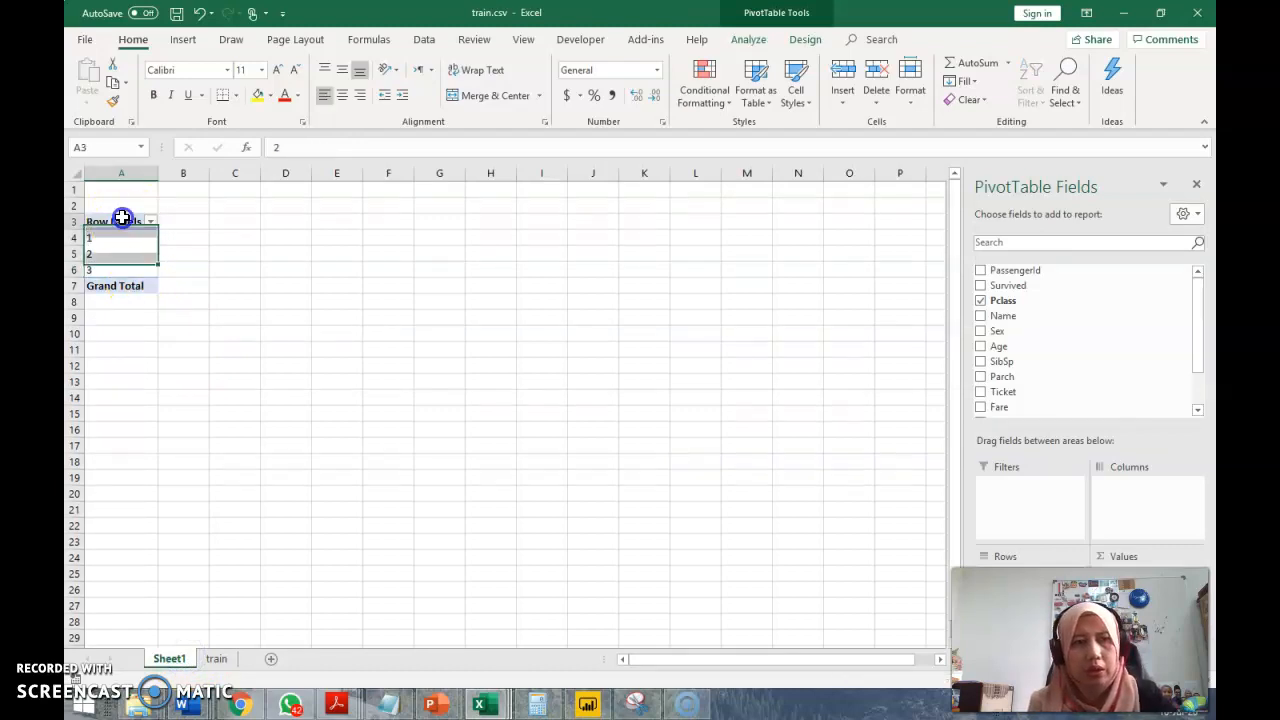
click(982, 287)
click(982, 287)
click(982, 287)
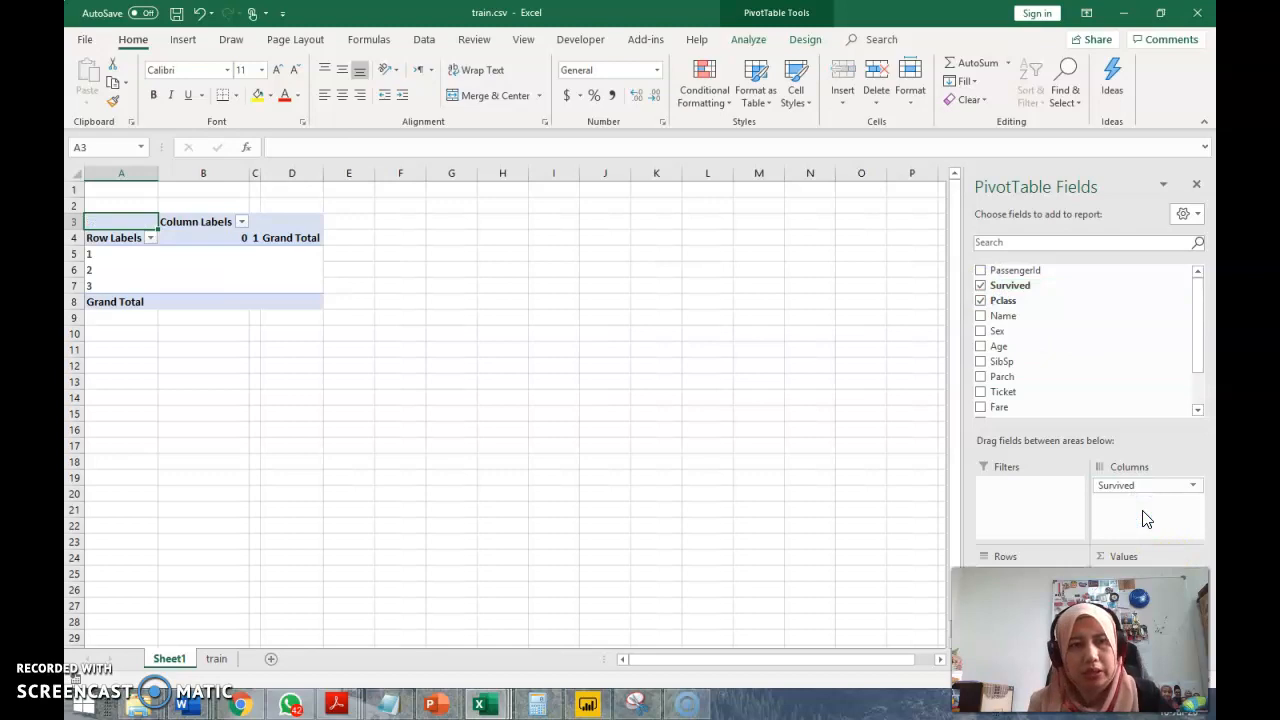
click(1193, 486)
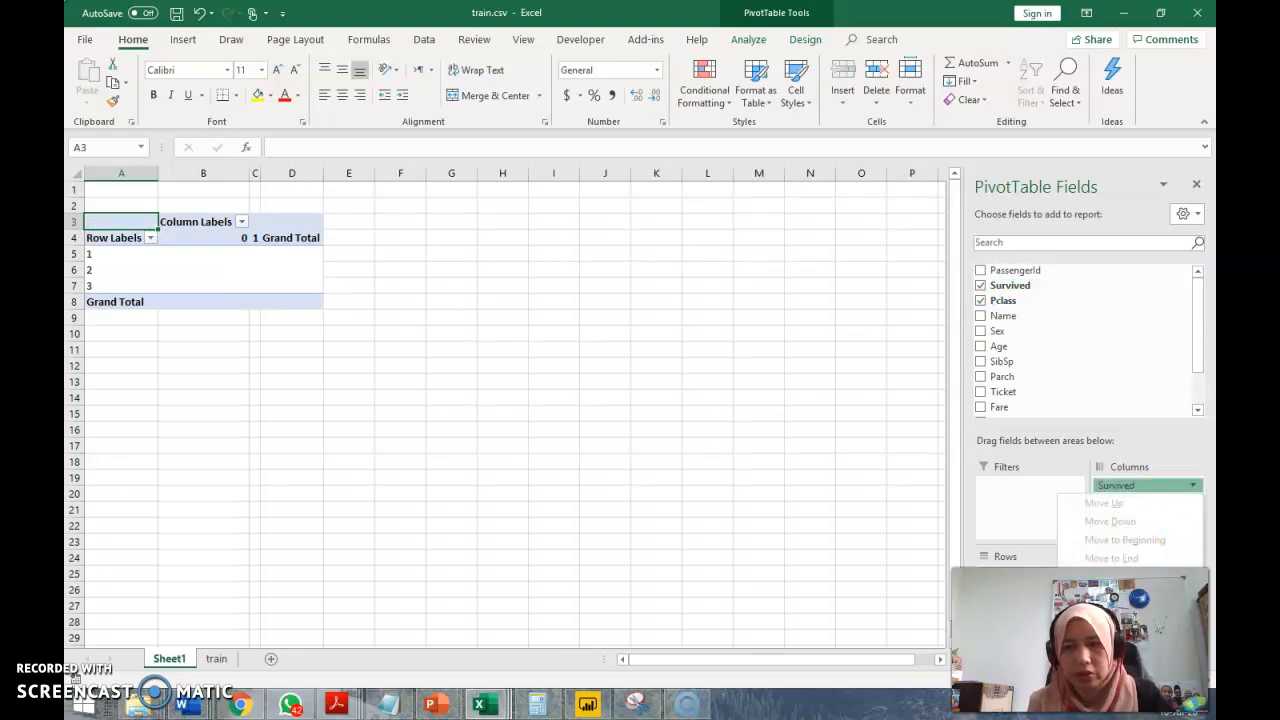
click(1122, 670)
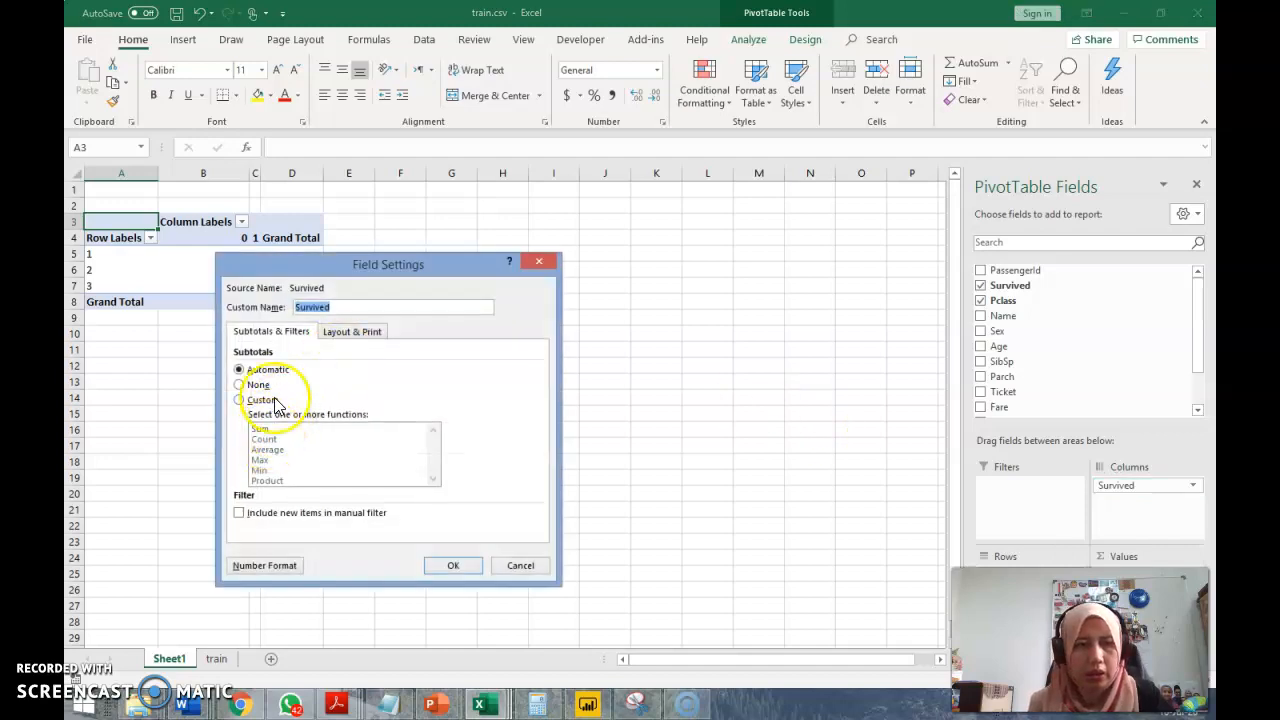
click(520, 566)
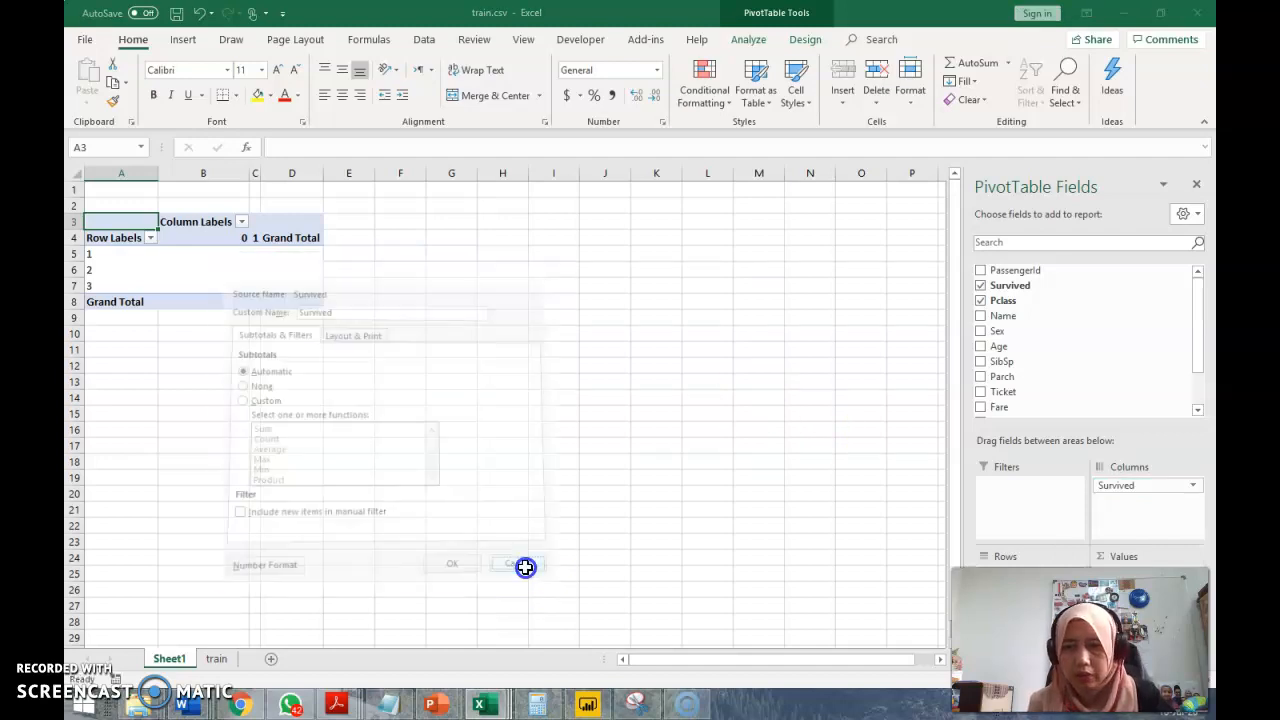
Set the subtotals of the Survived column field to Custom in its field settings
click(1194, 487)
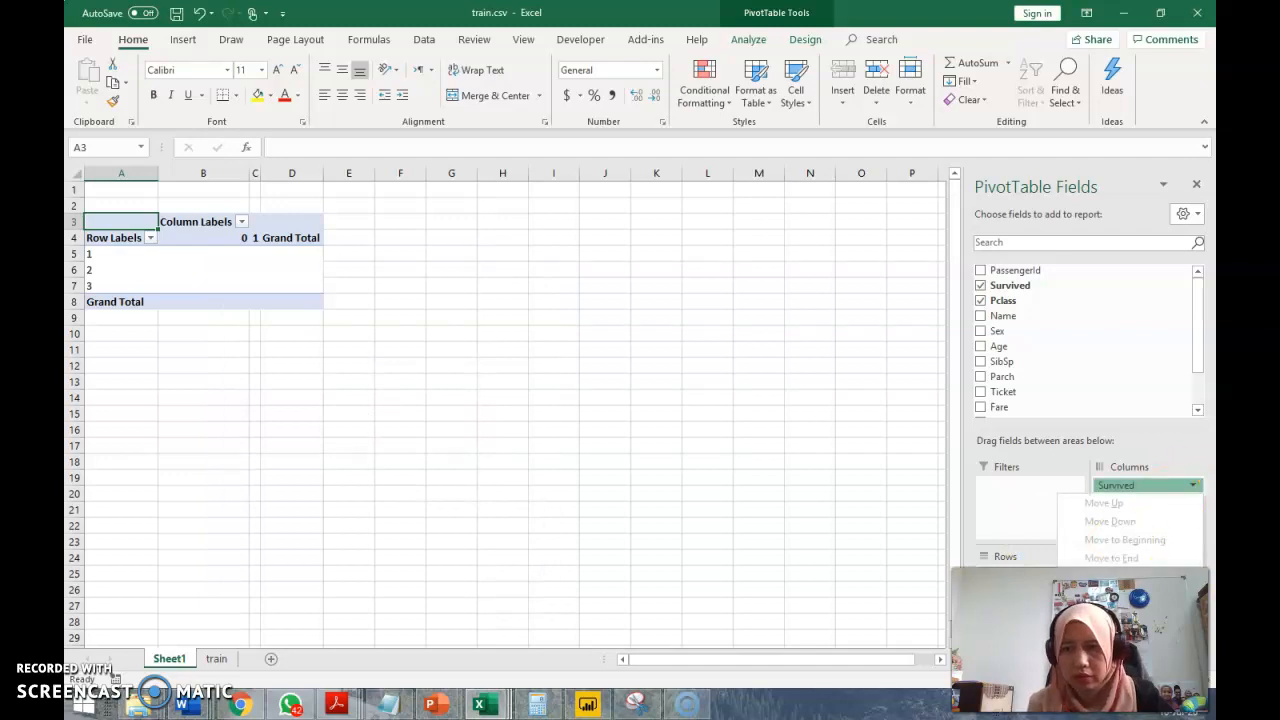
click(1130, 674)
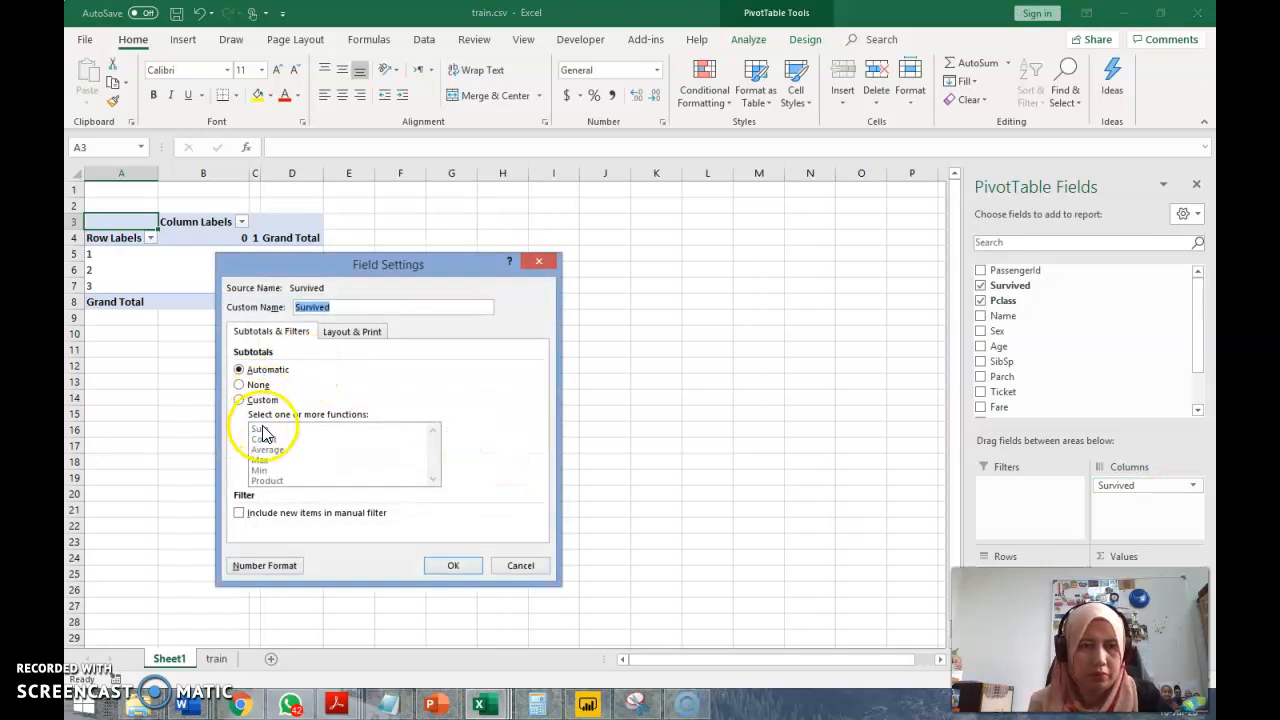
click(244, 399)
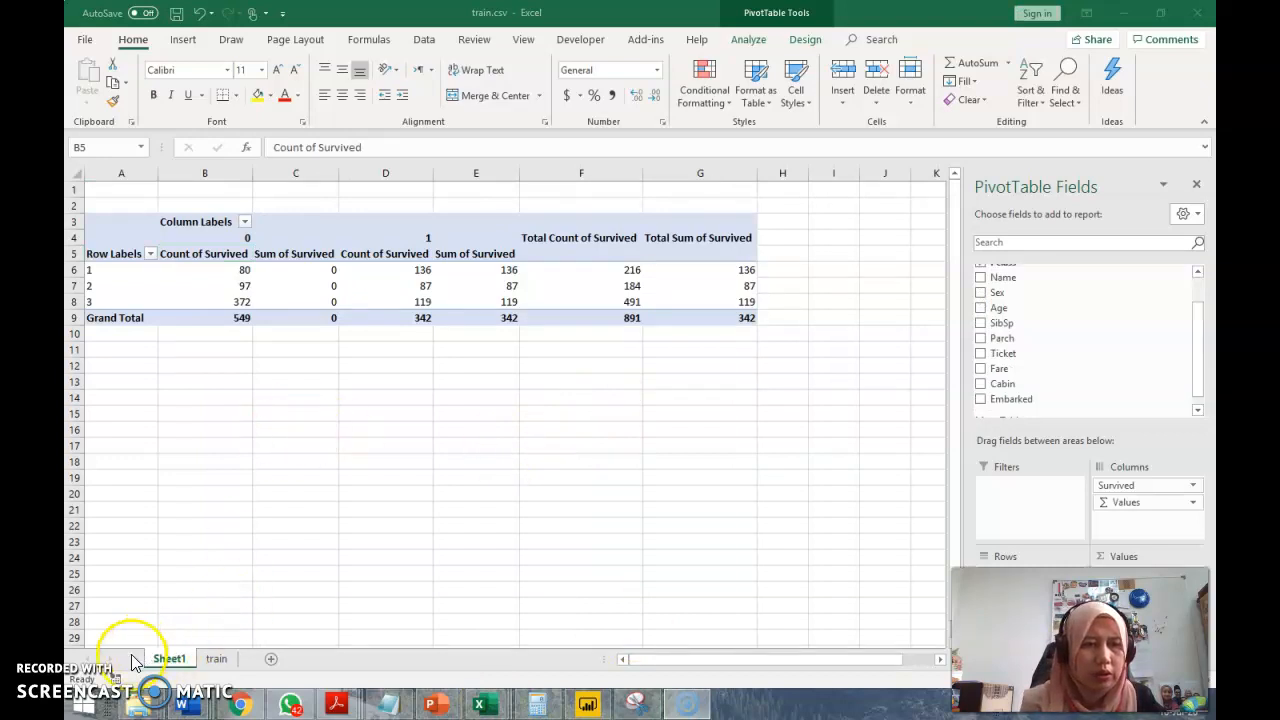
Switch between the train sheet and Sheet1 to compare the source data with the pivot table
click(217, 664)
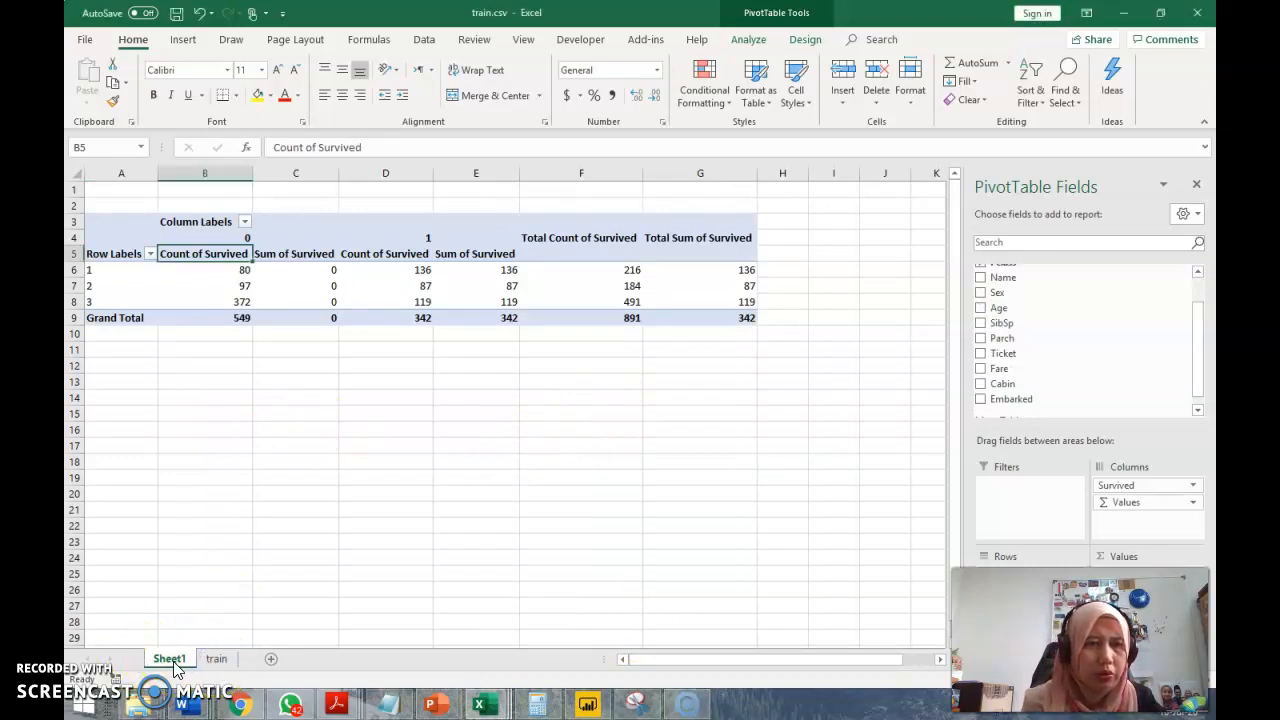
click(222, 662)
click(172, 662)
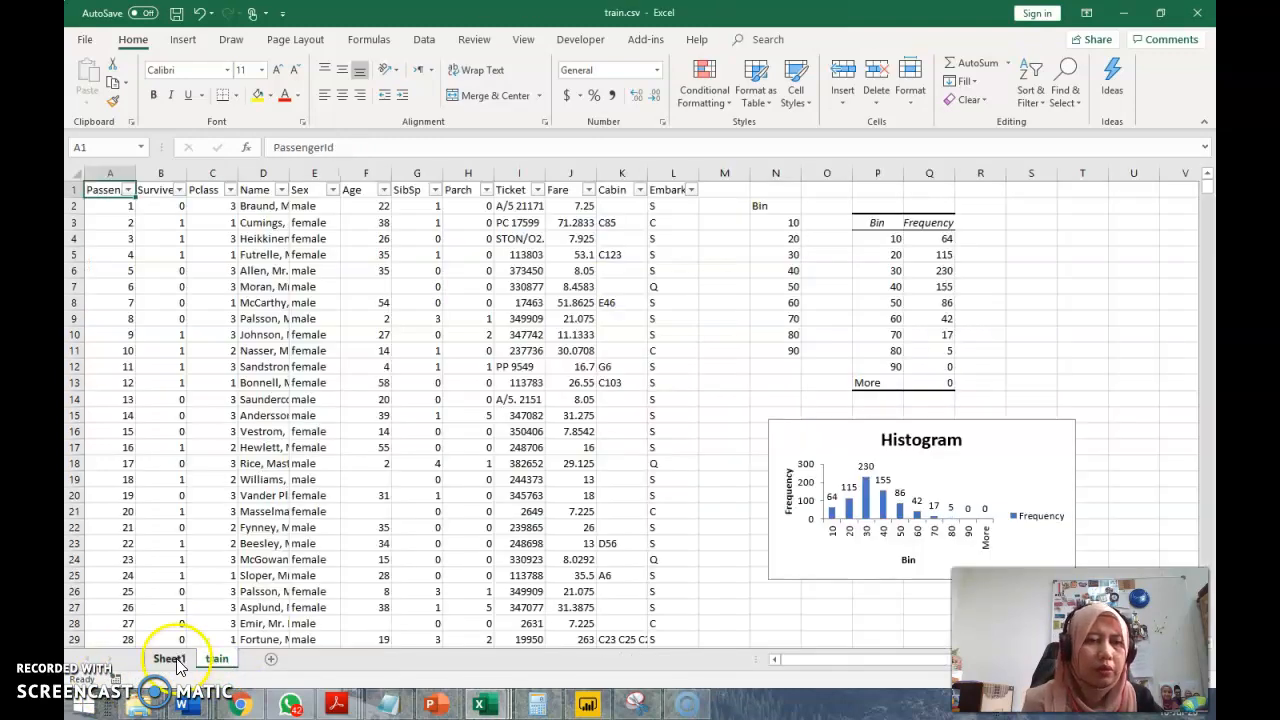
Create a PivotTable from the train sheet's range A1:L892 on a new worksheet
click(216, 660)
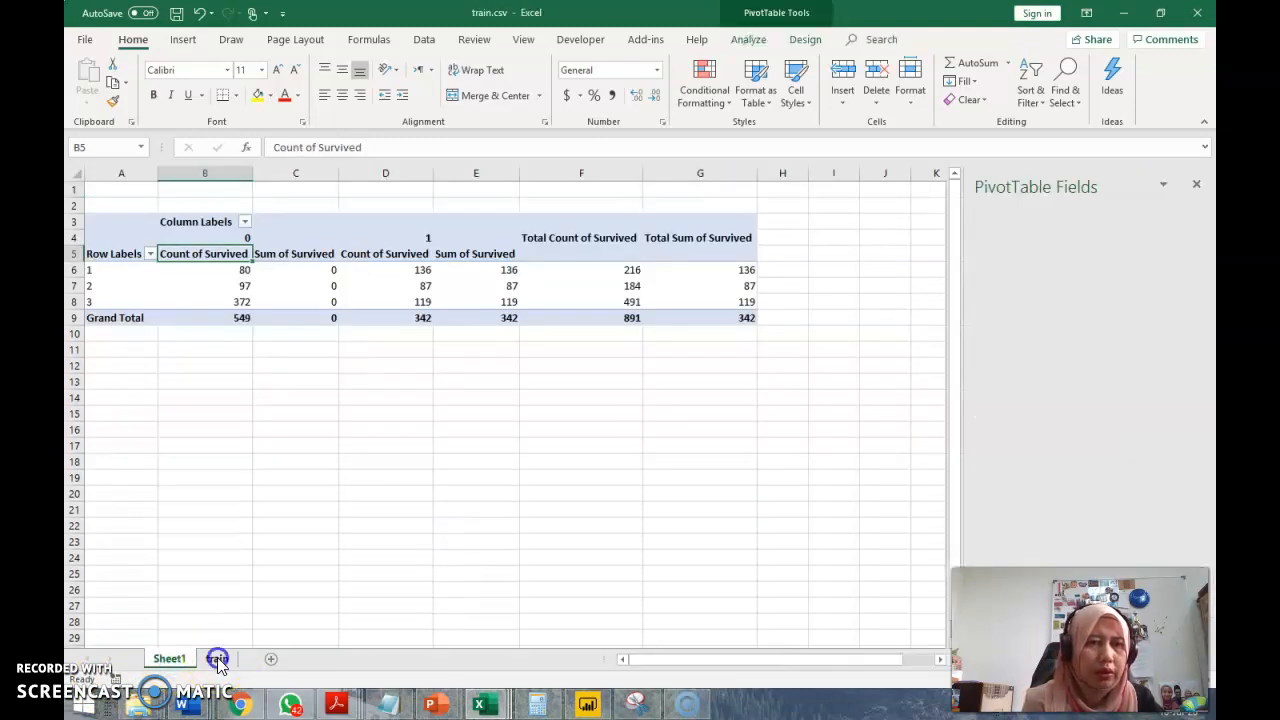
click(166, 44)
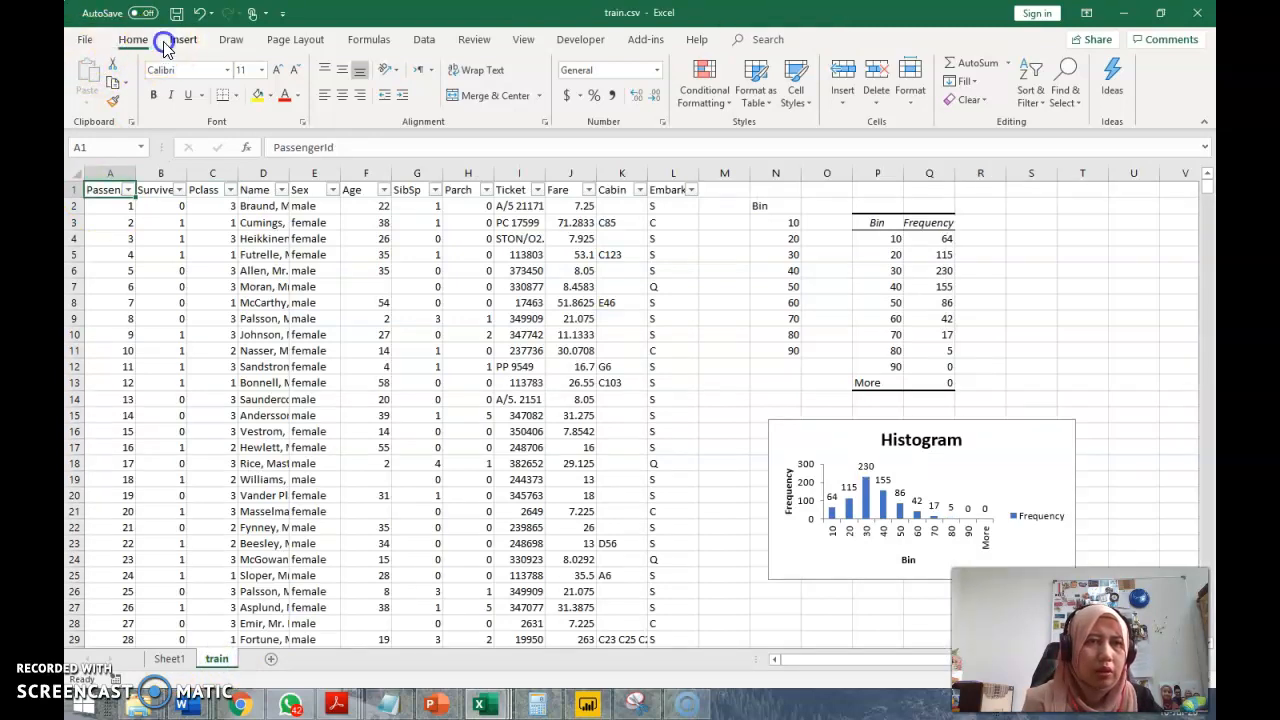
click(90, 78)
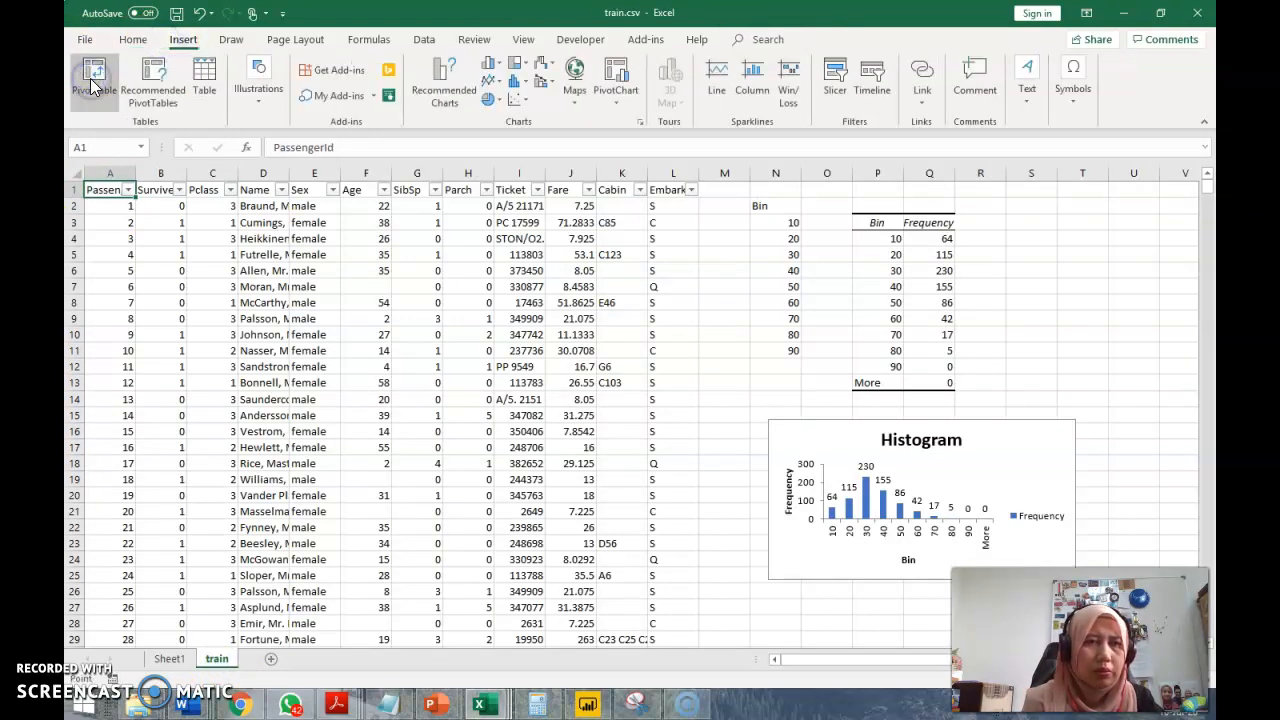
click(420, 540)
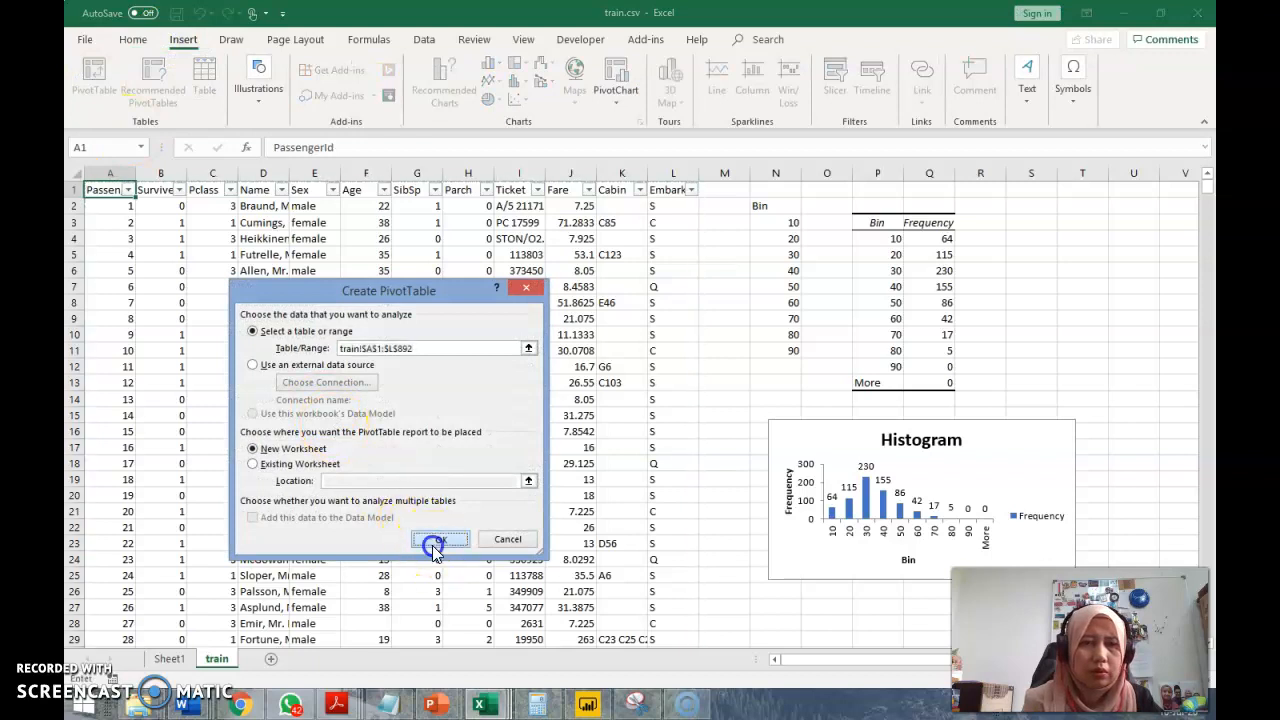
Lay out the new pivot table with Survived in Columns, Pclass in Rows and Survived in Values
drag(1003, 300, 1177, 503)
drag(1041, 300, 1010, 565)
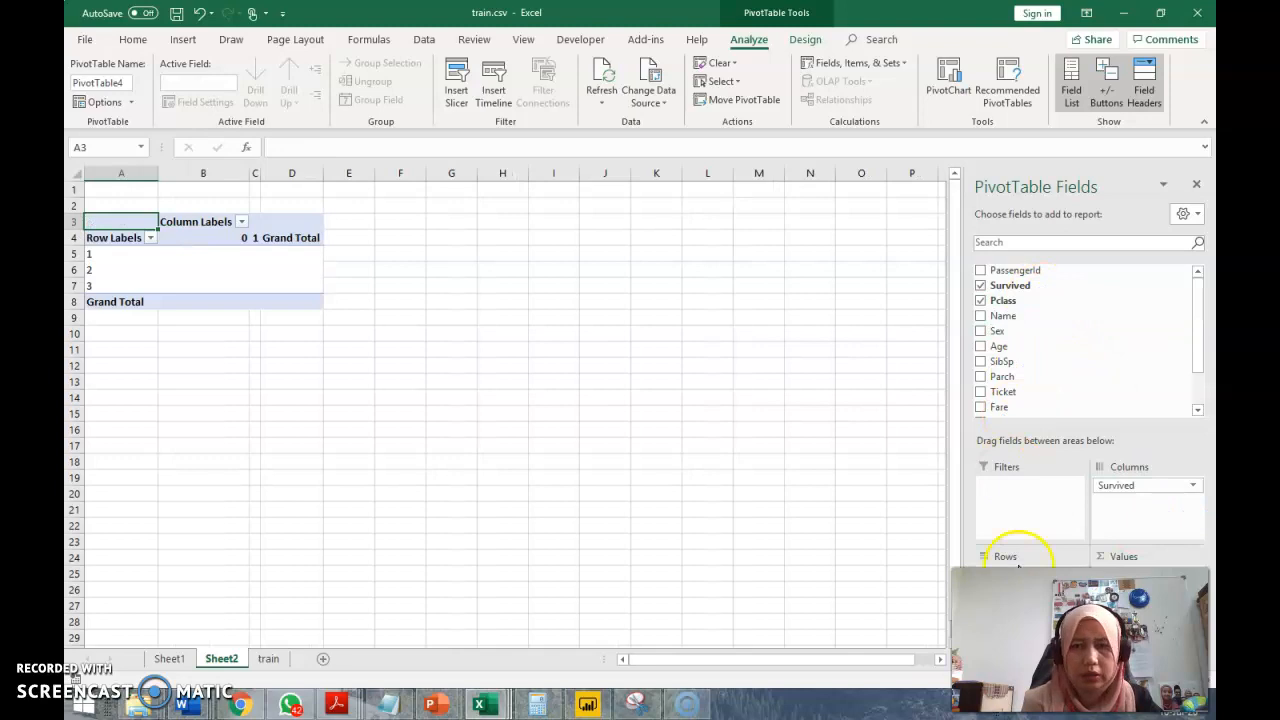
drag(1050, 287, 1125, 590)
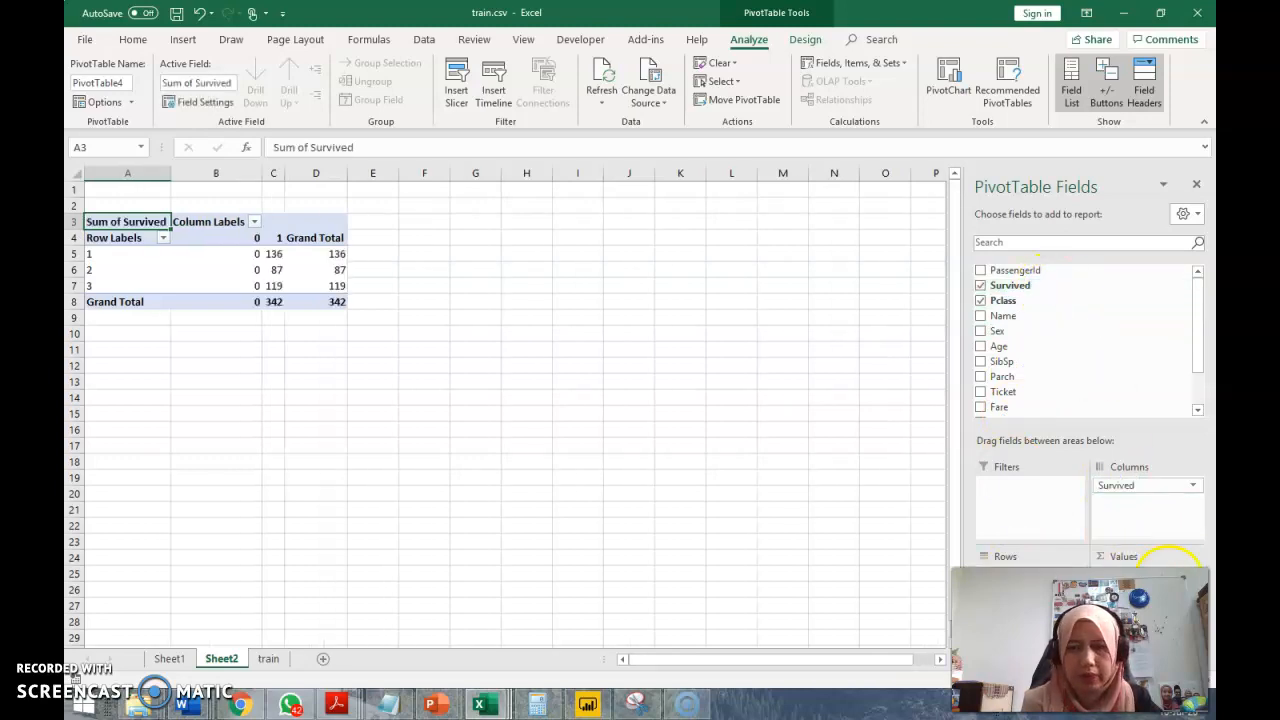
Summarize the Survived value field by Count instead of Sum
click(1190, 585)
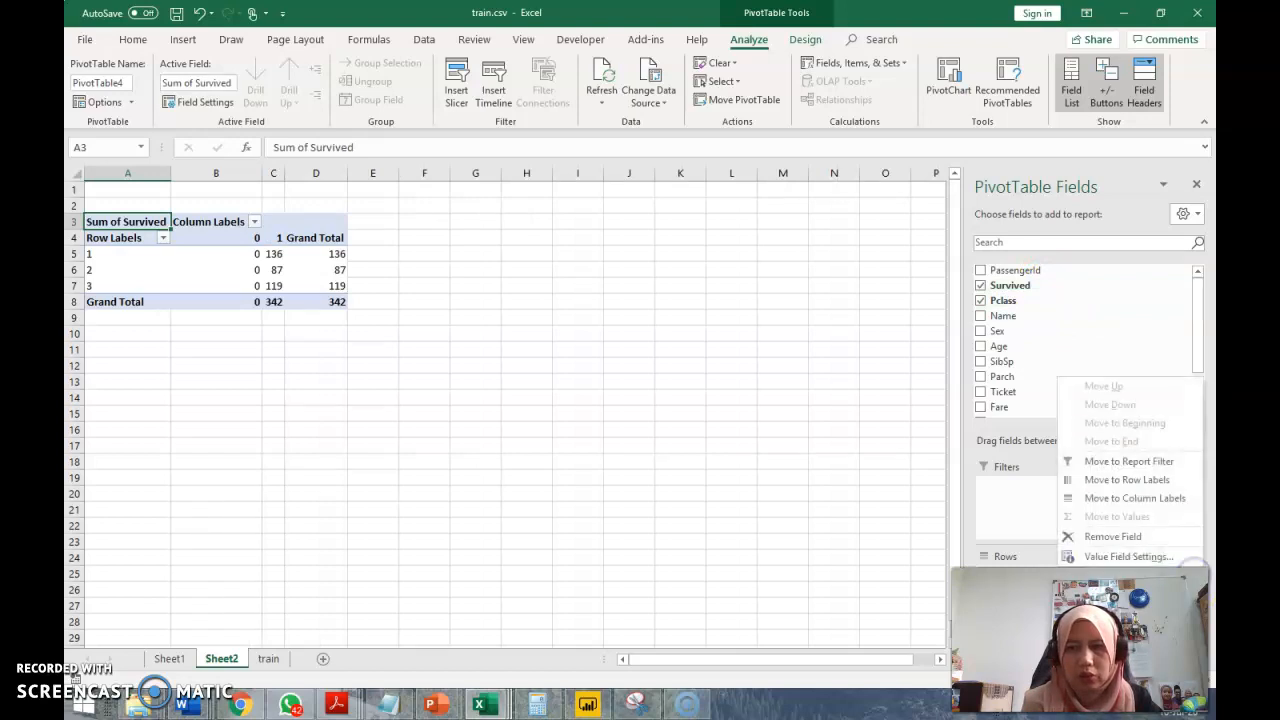
click(1147, 556)
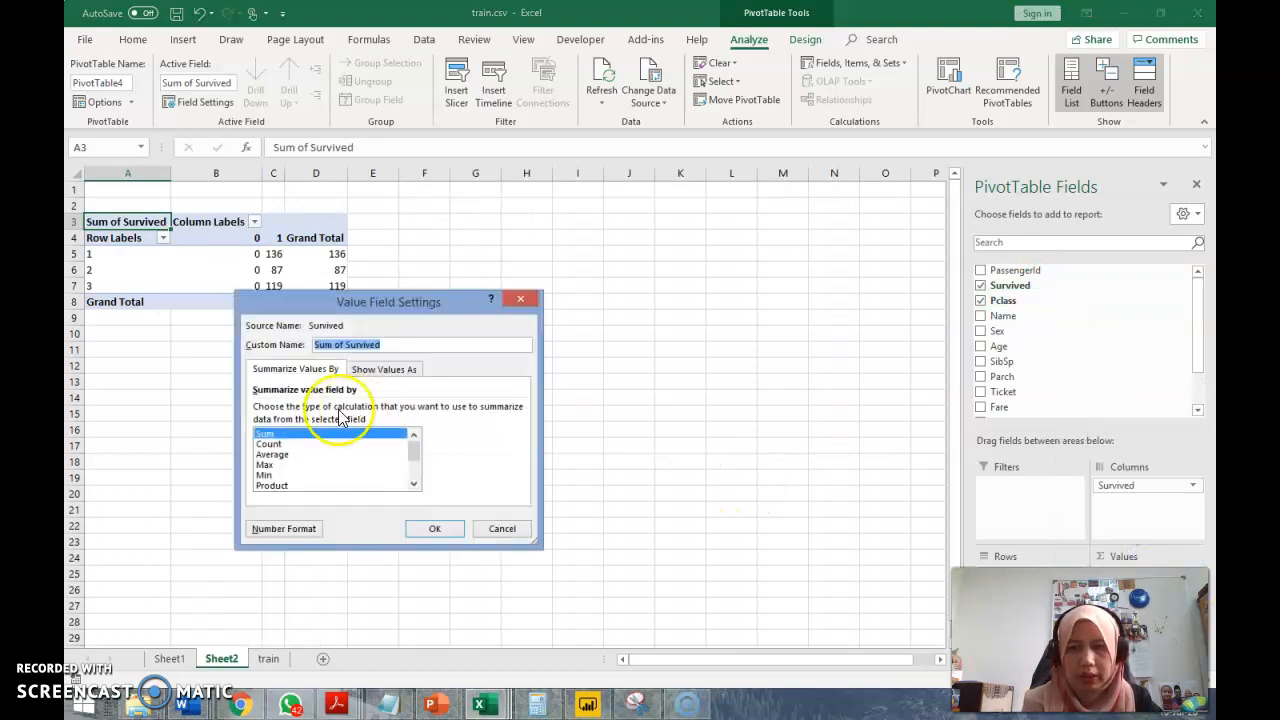
click(305, 443)
click(434, 528)
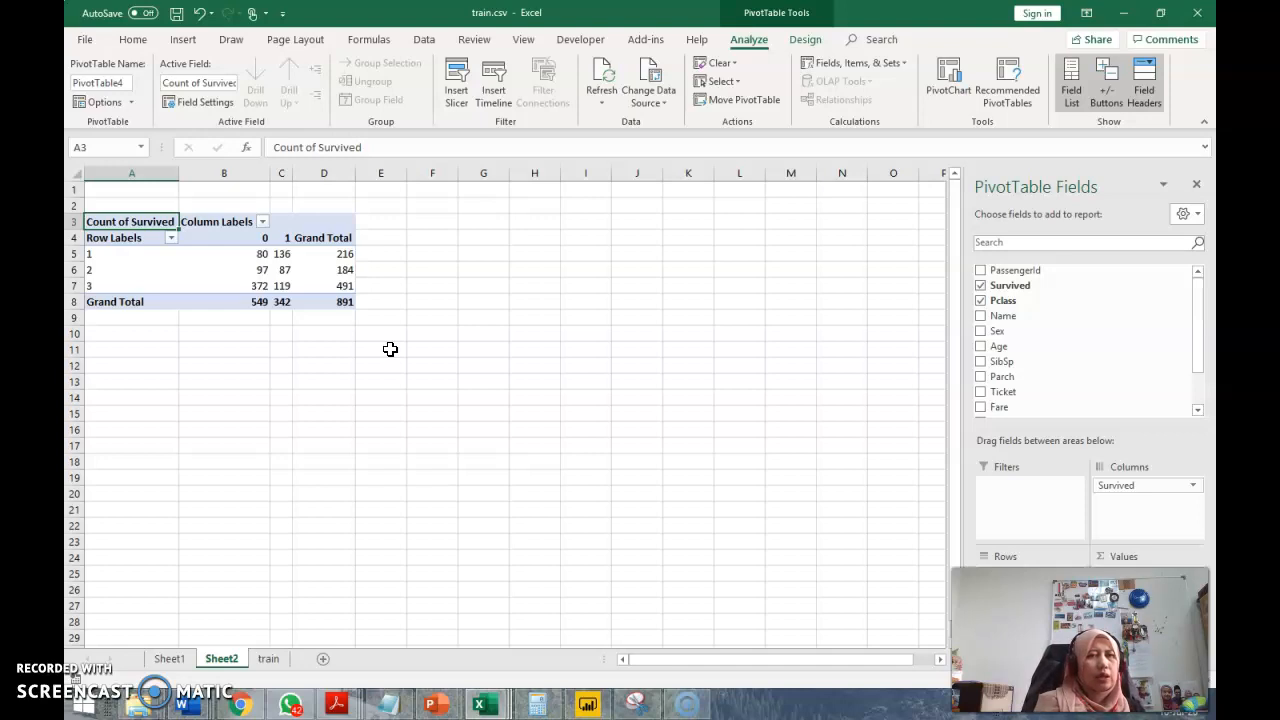
Add the Sex field to the Columns area beneath Survived to split the counts by gender
click(280, 286)
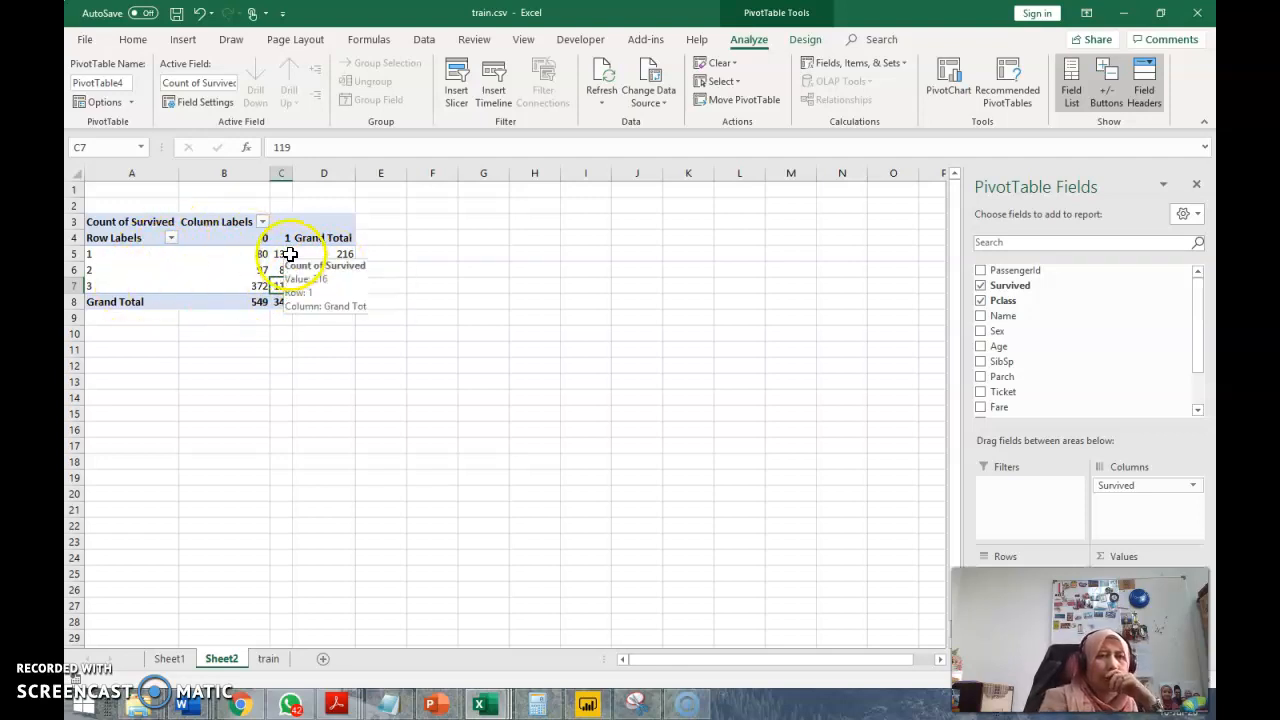
click(478, 222)
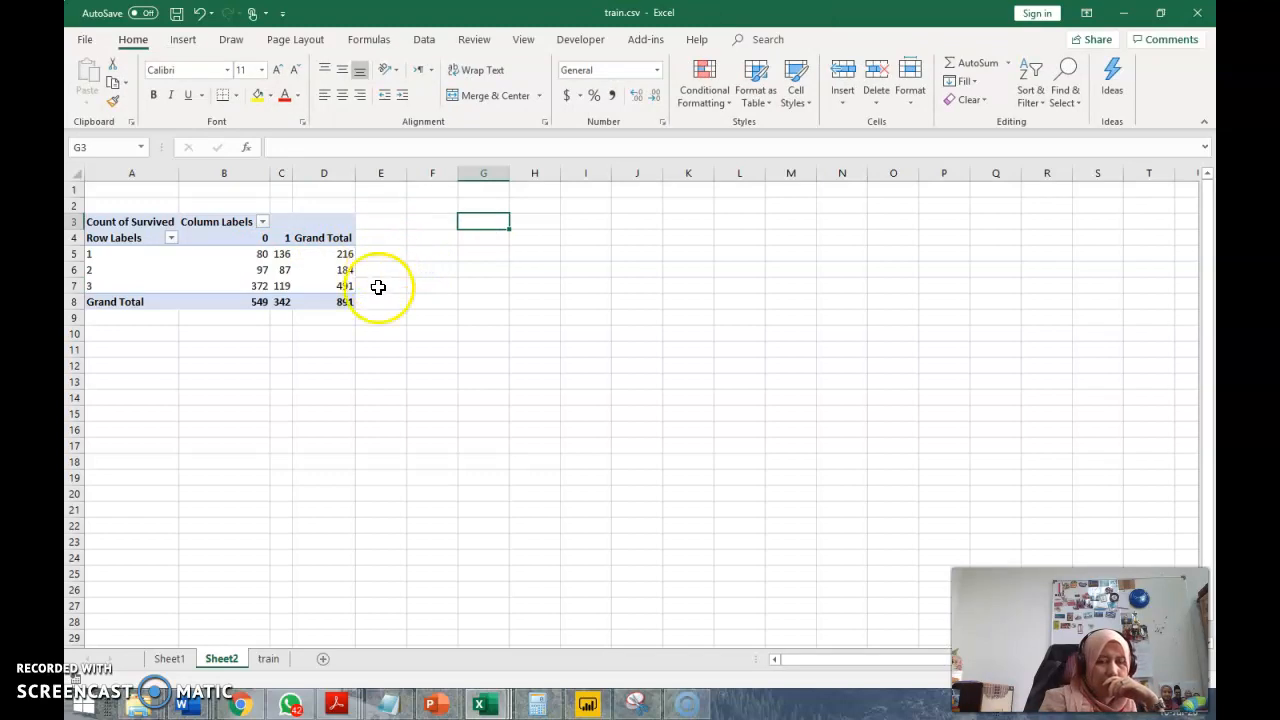
click(381, 290)
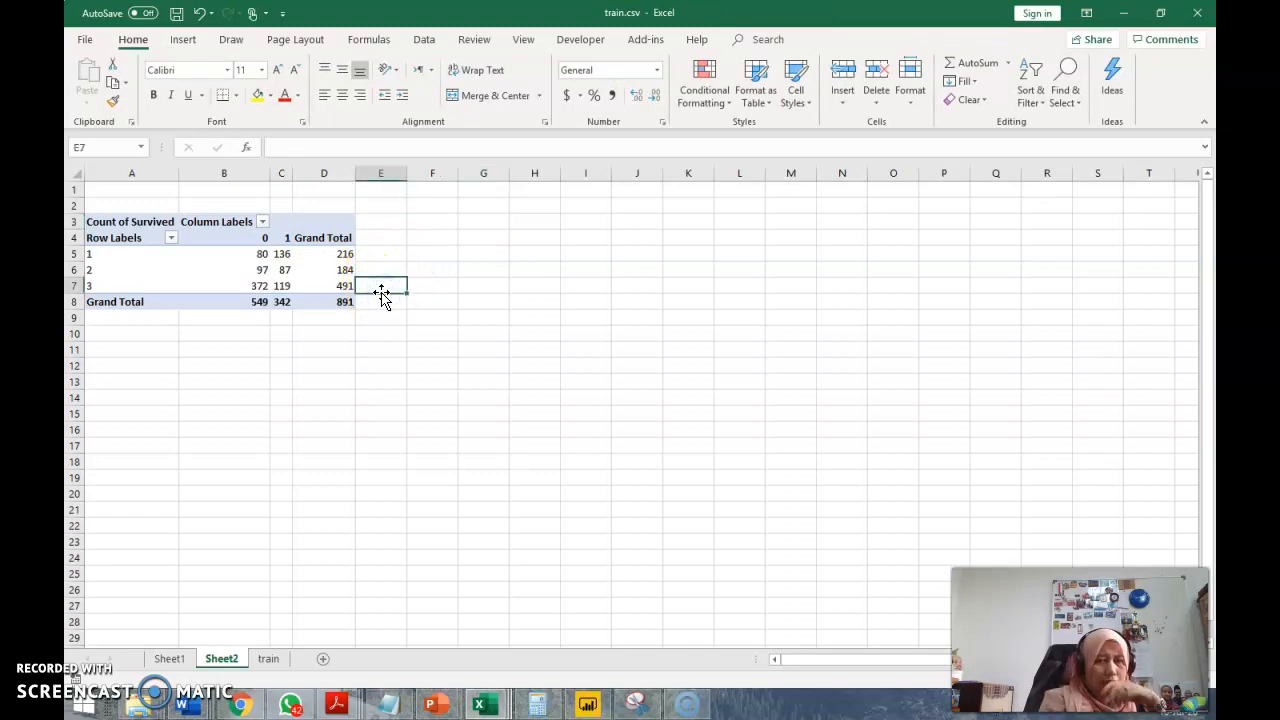
click(201, 257)
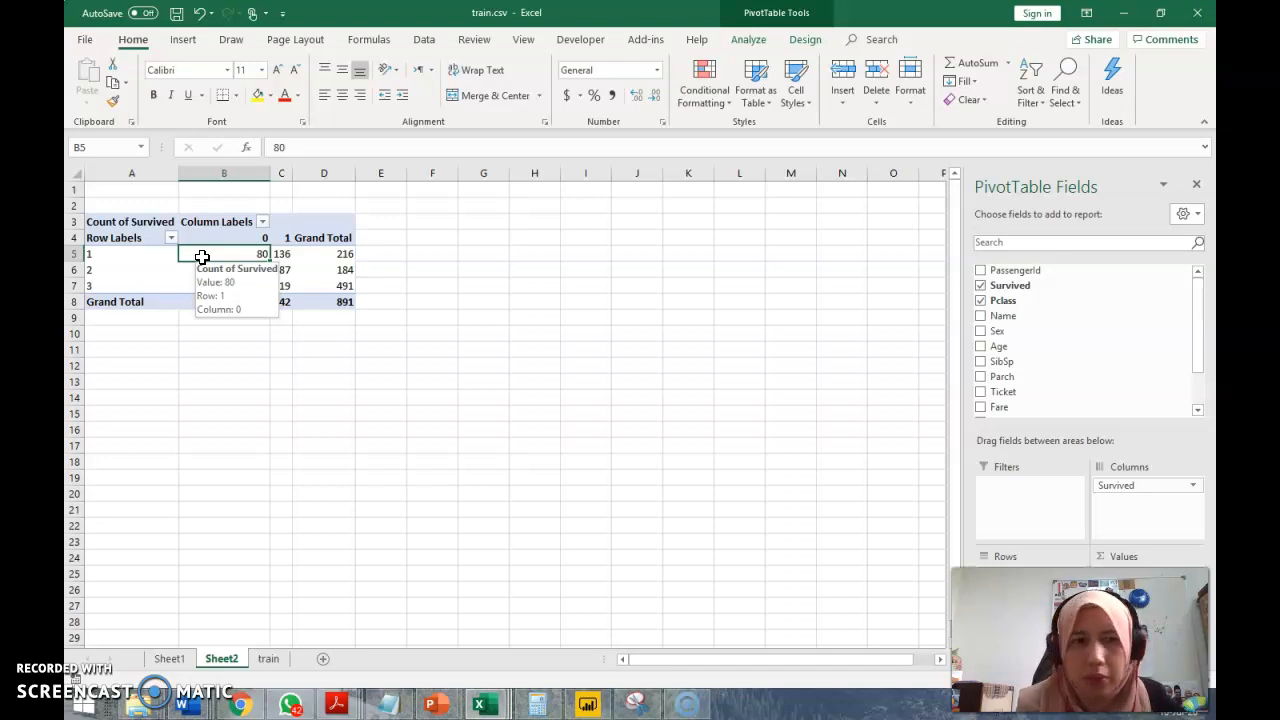
drag(1050, 330, 1133, 525)
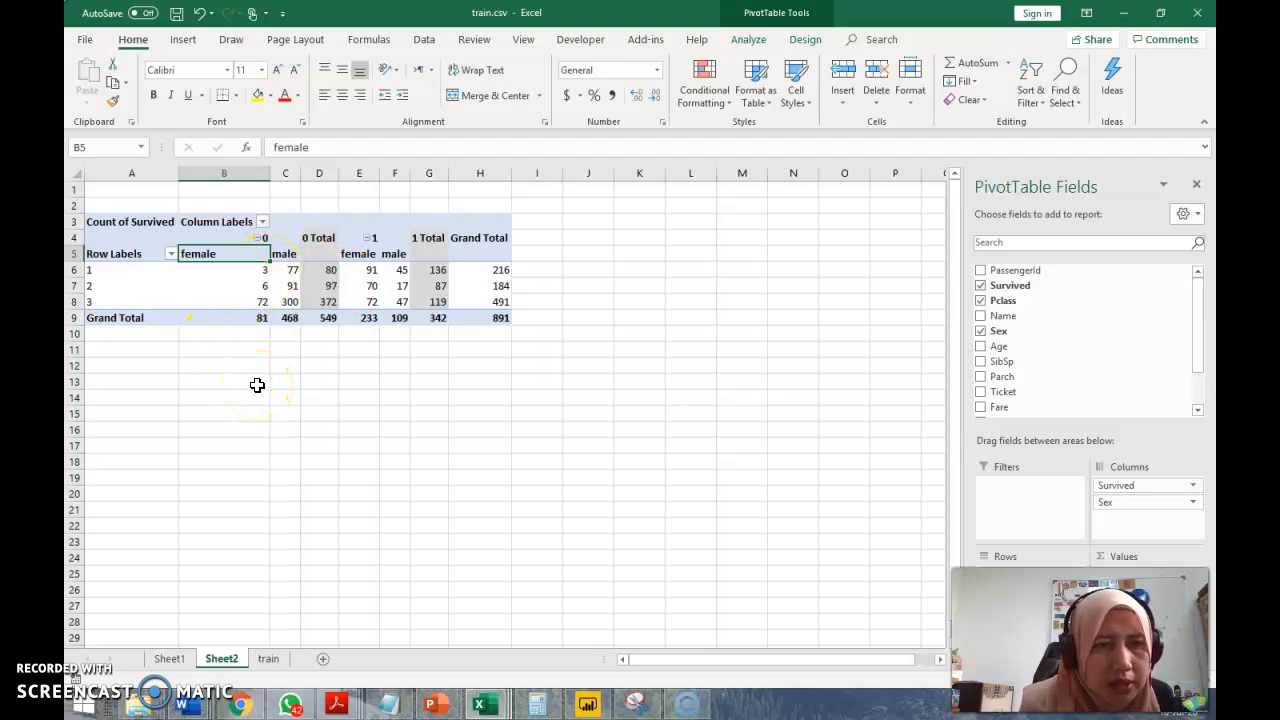
Review the survival counts by sex, and add the Age field to the Rows area beneath Pclass
click(360, 270)
click(291, 381)
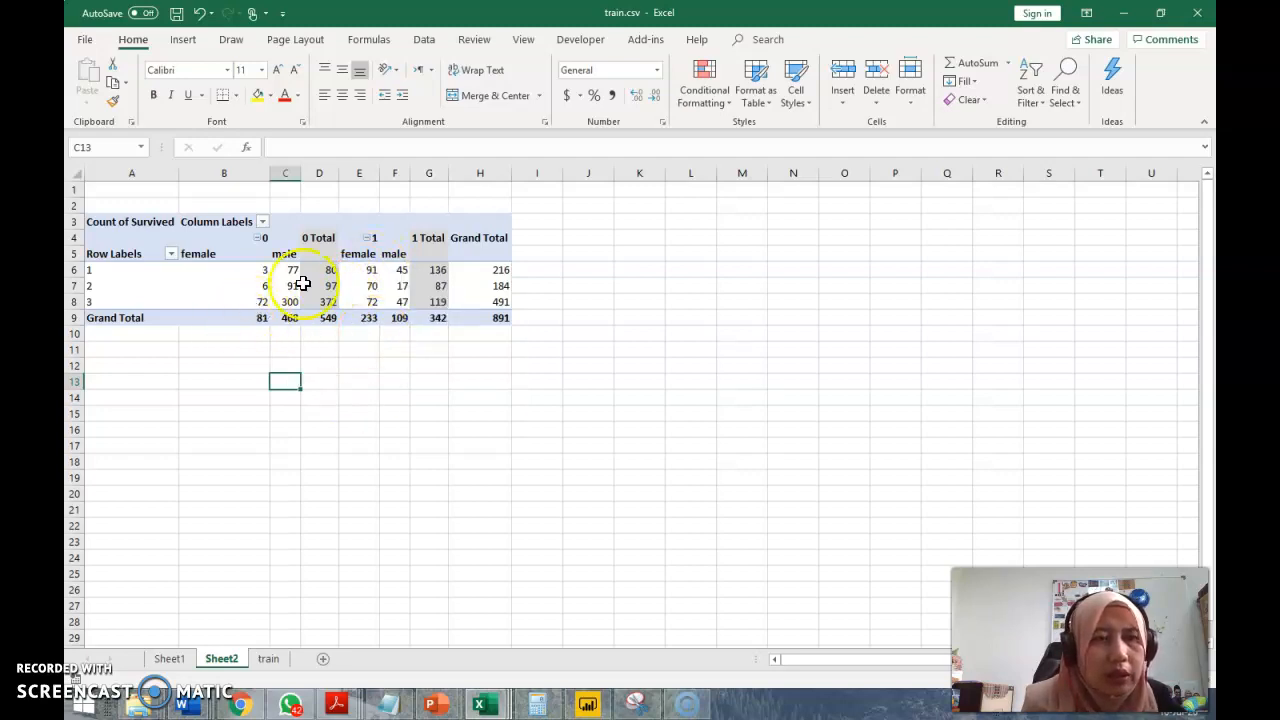
click(367, 319)
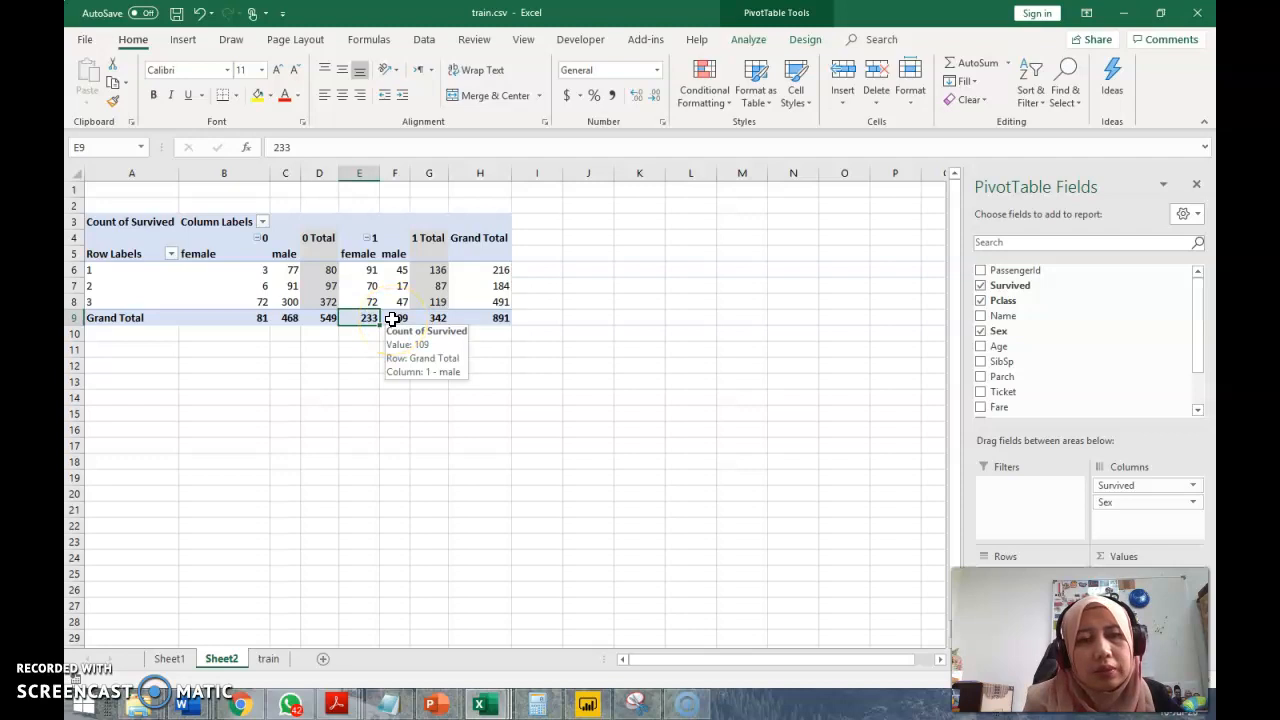
click(305, 366)
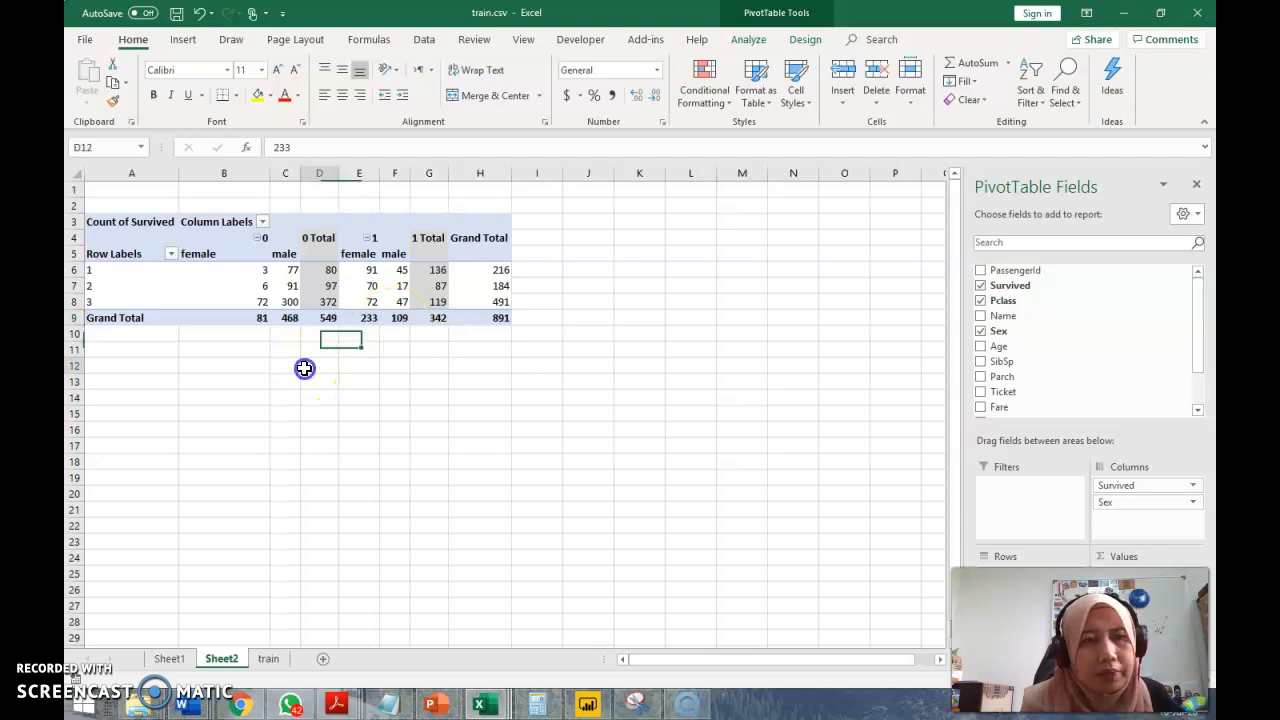
click(359, 270)
mouse_move(1051, 341)
mouse_down()
mouse_move(997, 346)
mouse_move(997, 377)
mouse_move(1104, 540)
mouse_up()
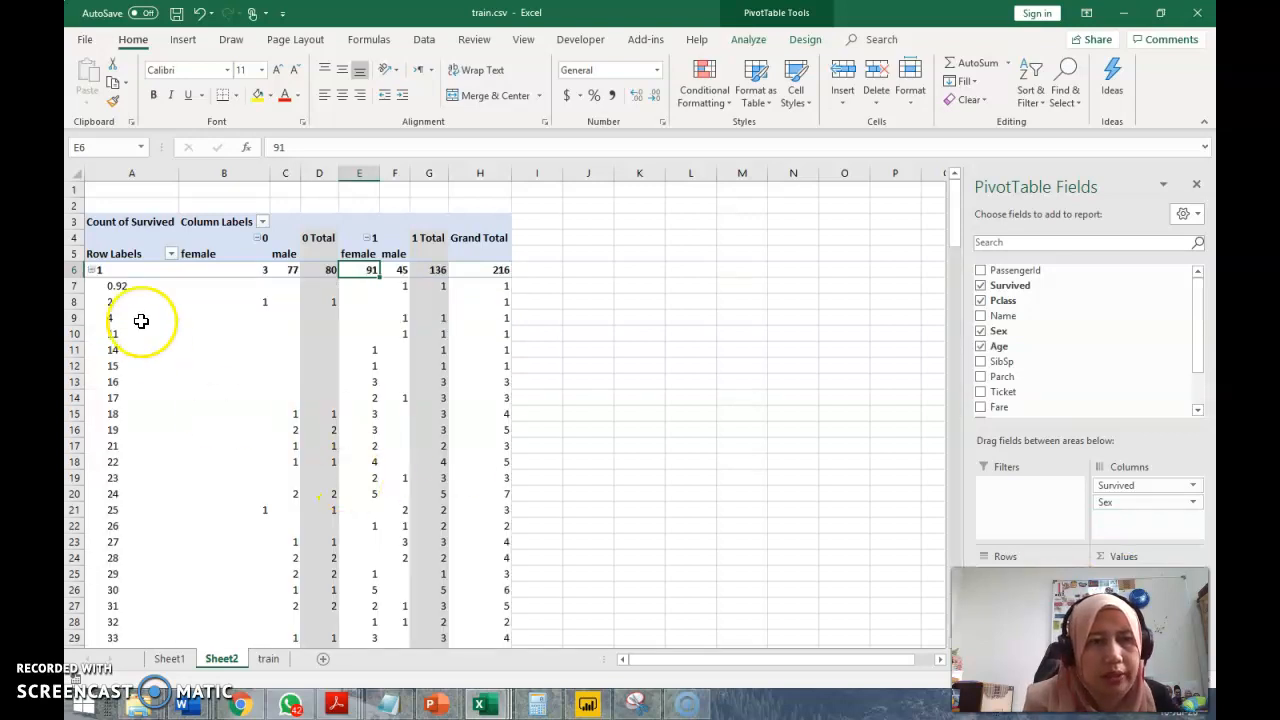
Remove the Age field from the Rows area of the pivot table
drag(951, 202, 960, 177)
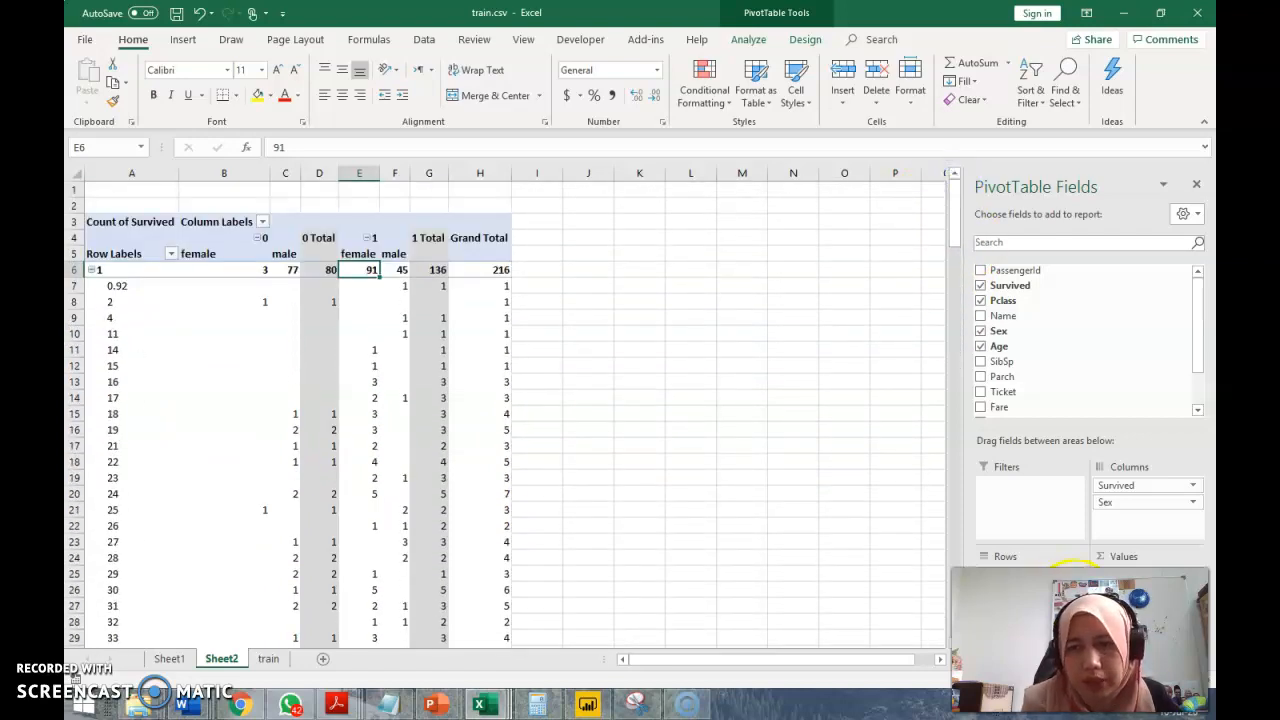
drag(1198, 348, 1197, 400)
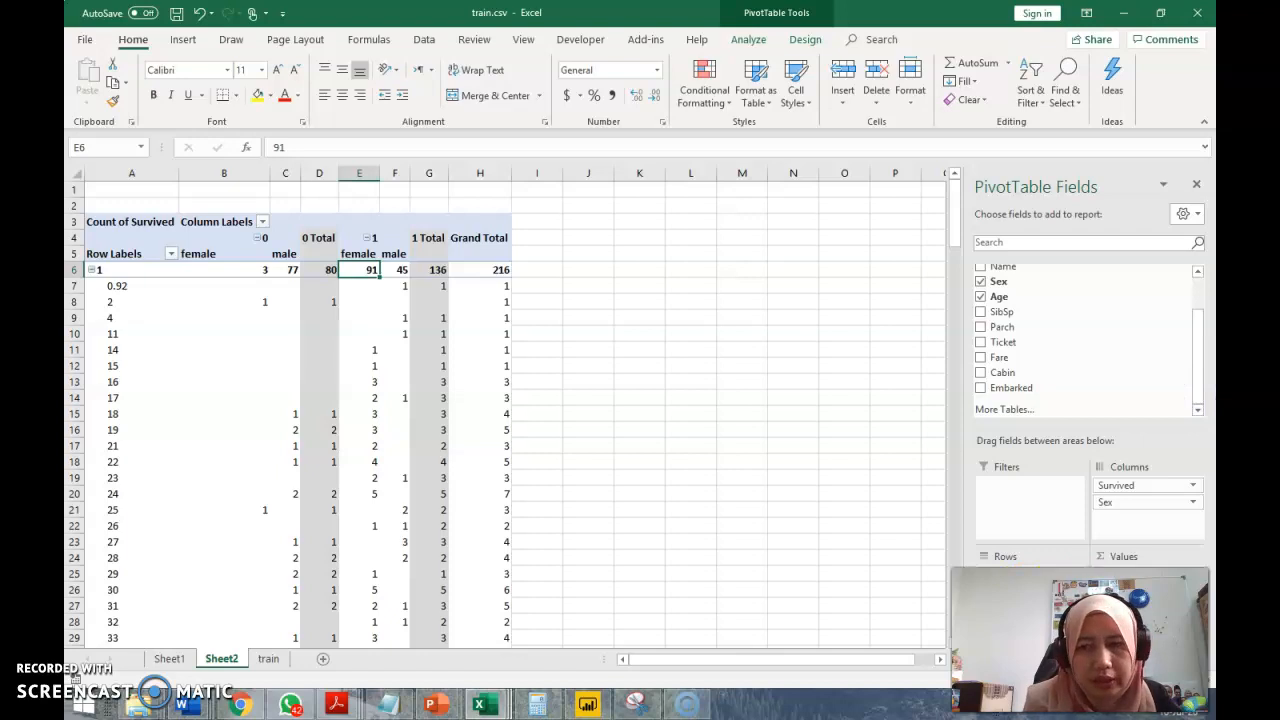
click(1074, 591)
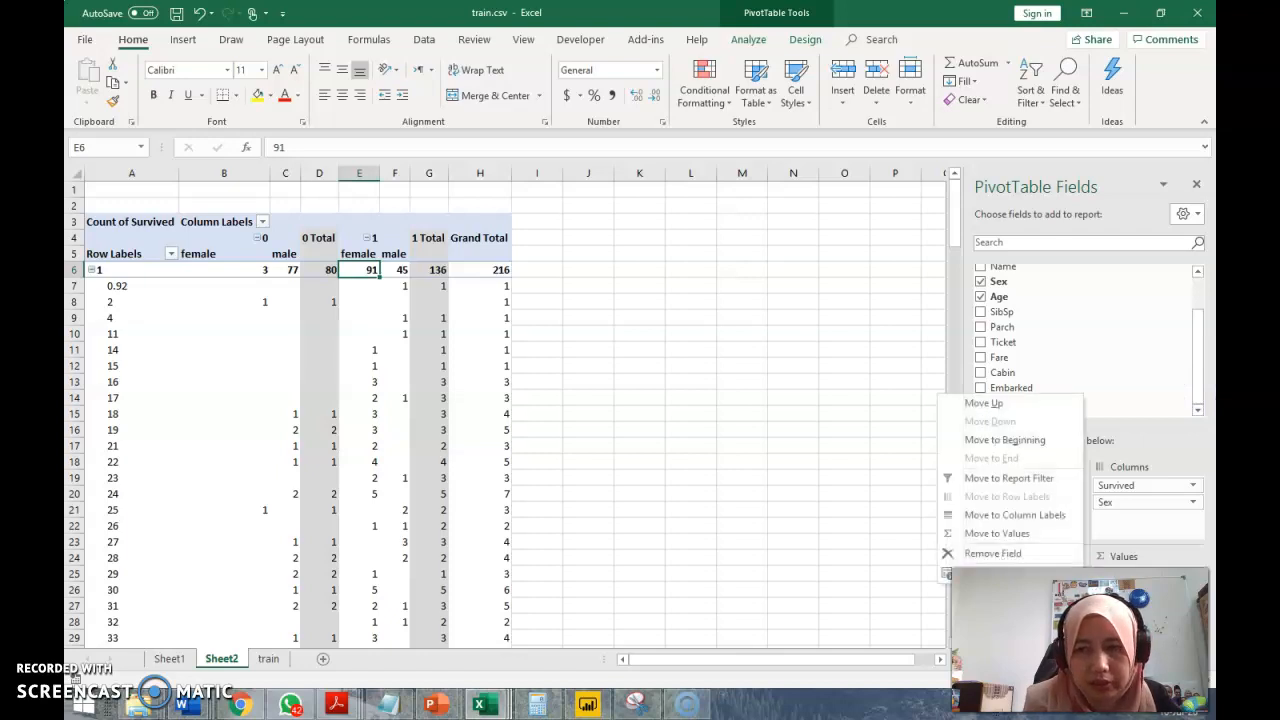
click(993, 553)
click(588, 465)
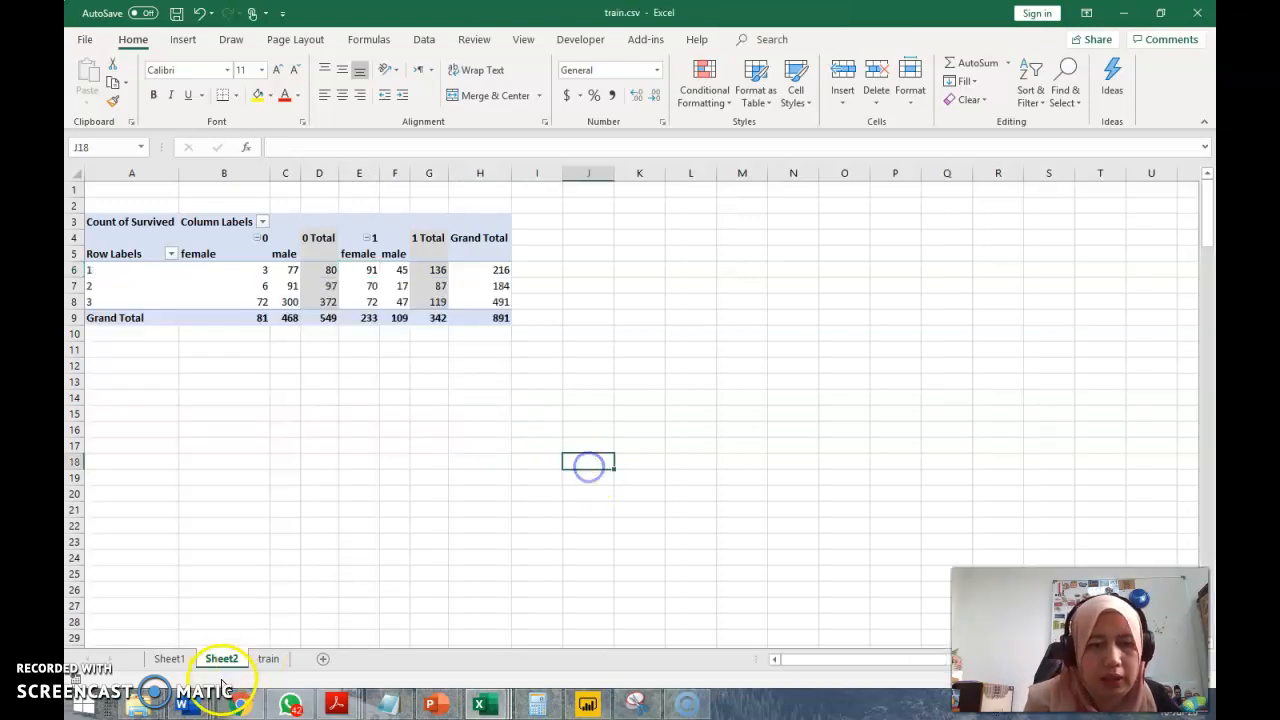
Insert a blank column at column M on the train sheet, next to the Embarked column
click(265, 659)
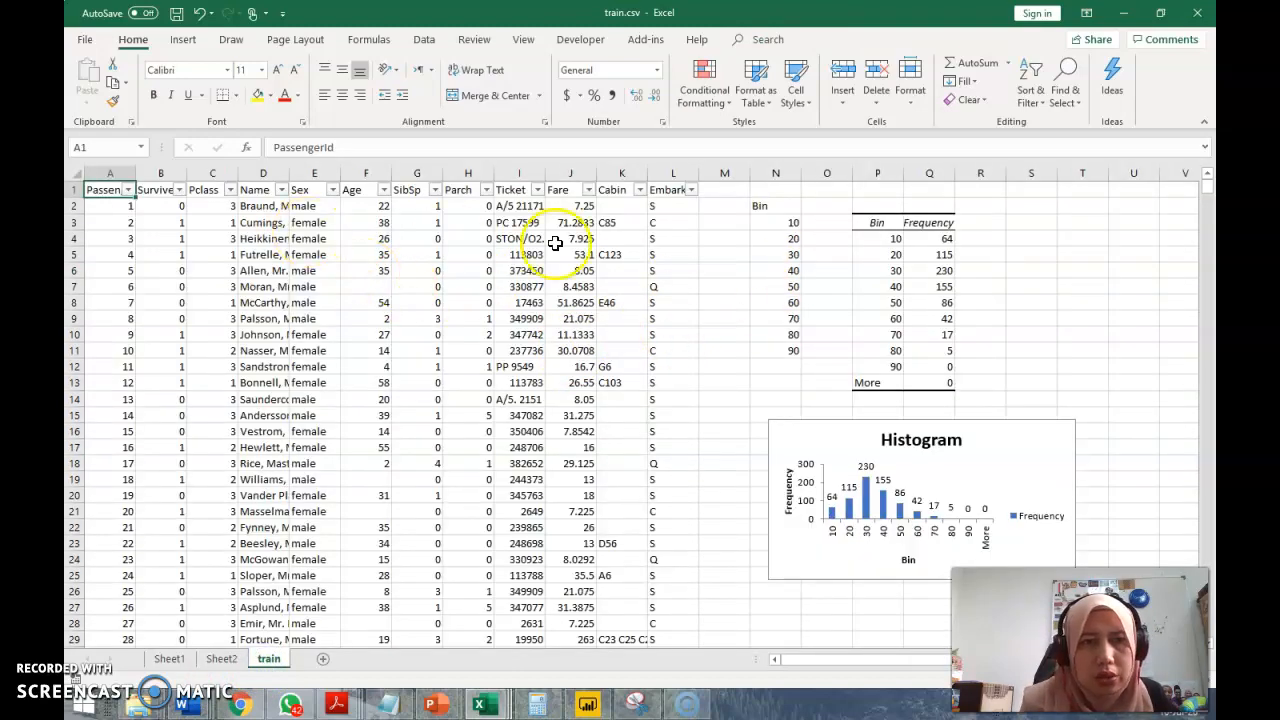
click(727, 170)
right_click(728, 170)
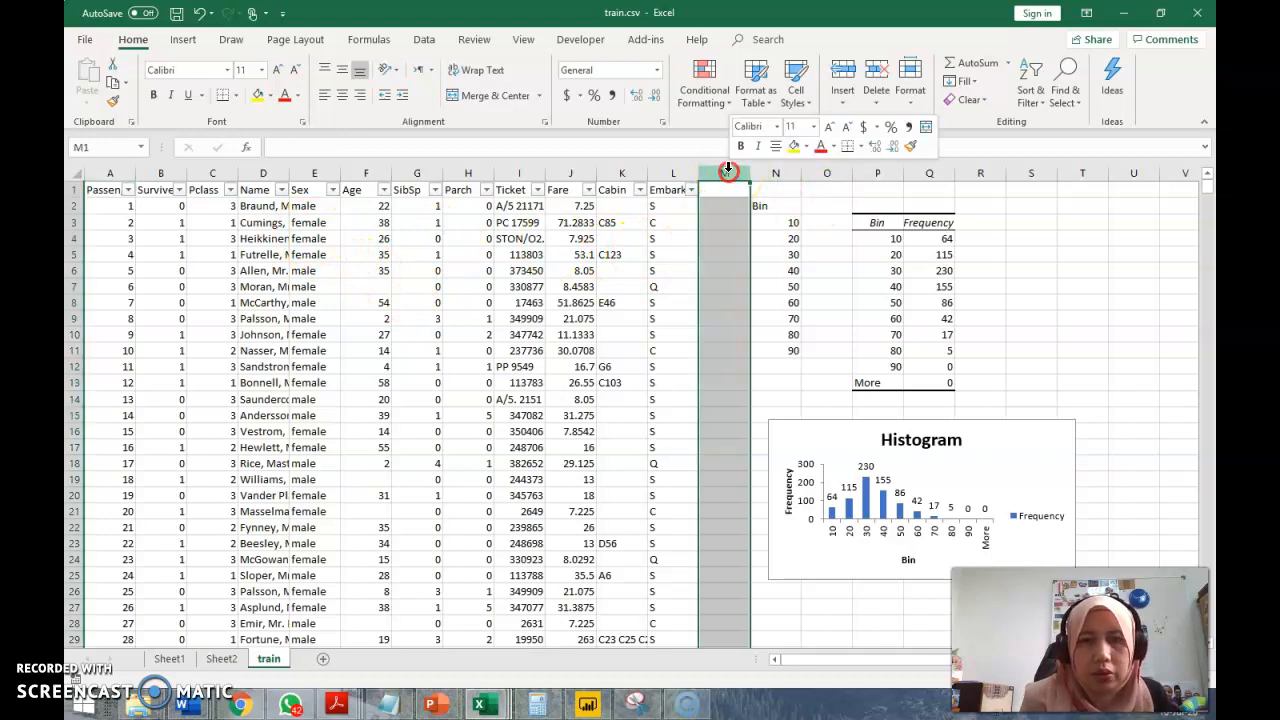
click(767, 286)
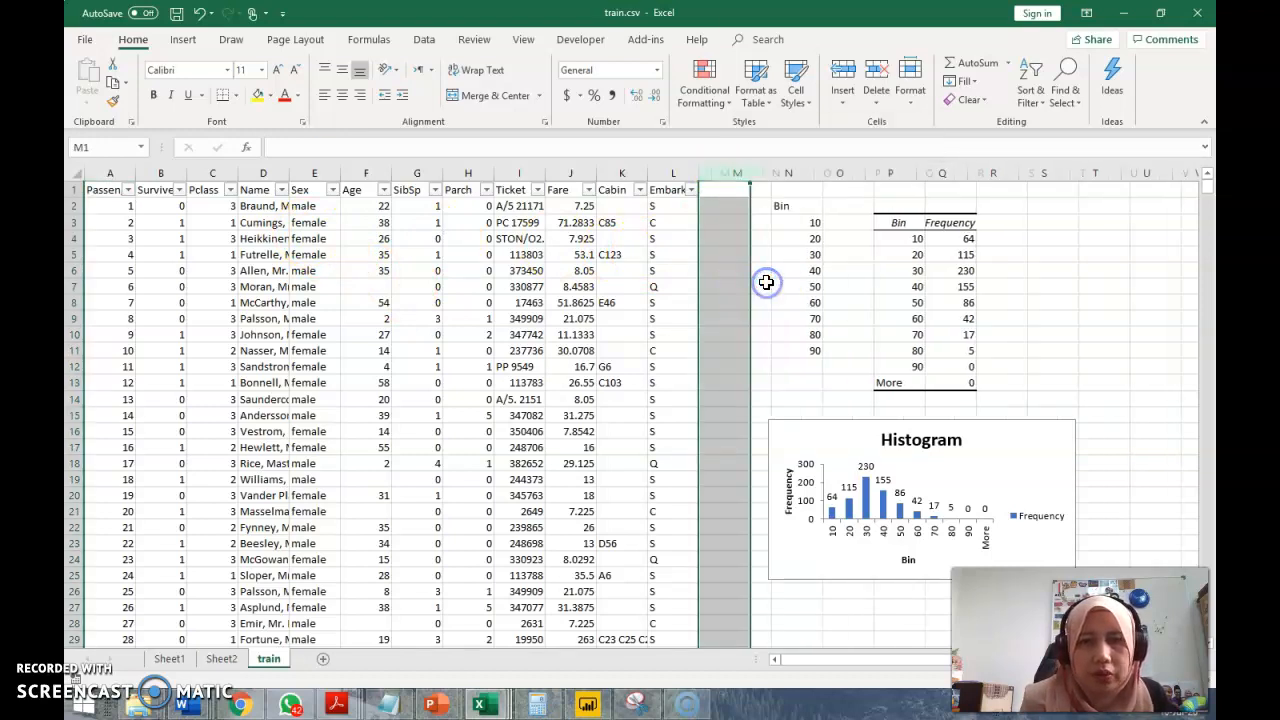
Enter the header AgeGroup in cell M1
click(722, 189)
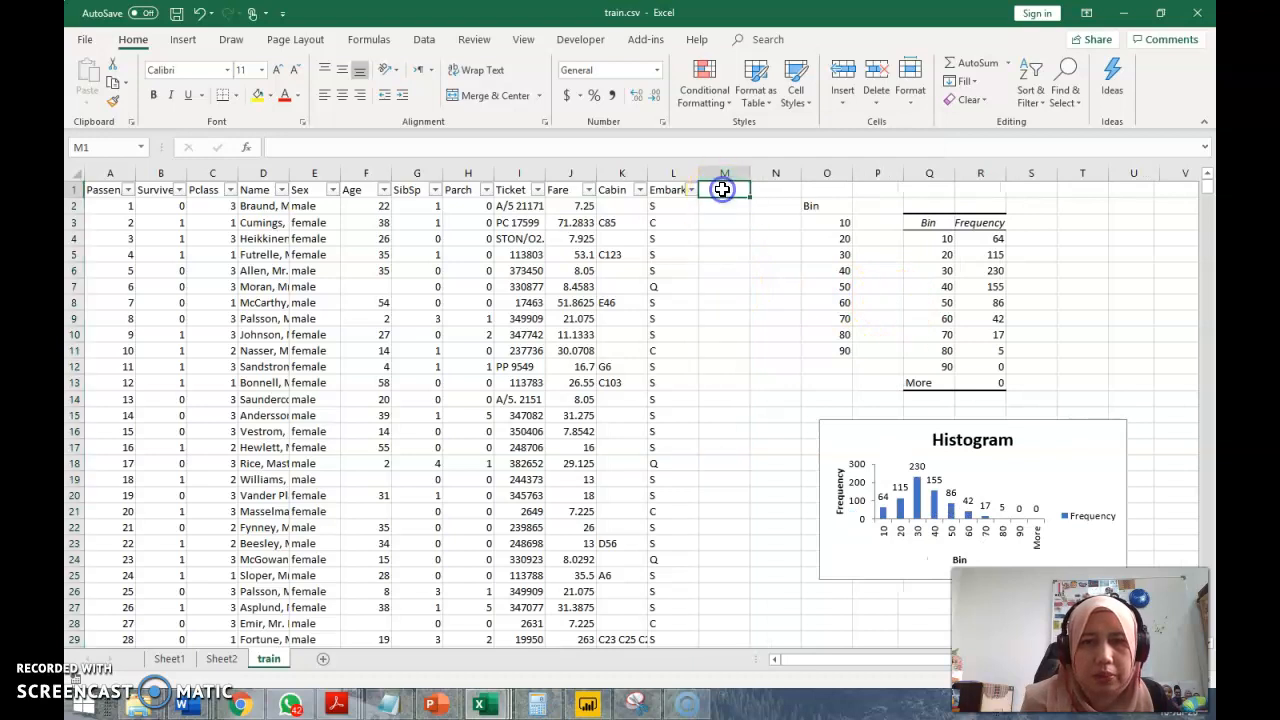
text(AgeGroup)
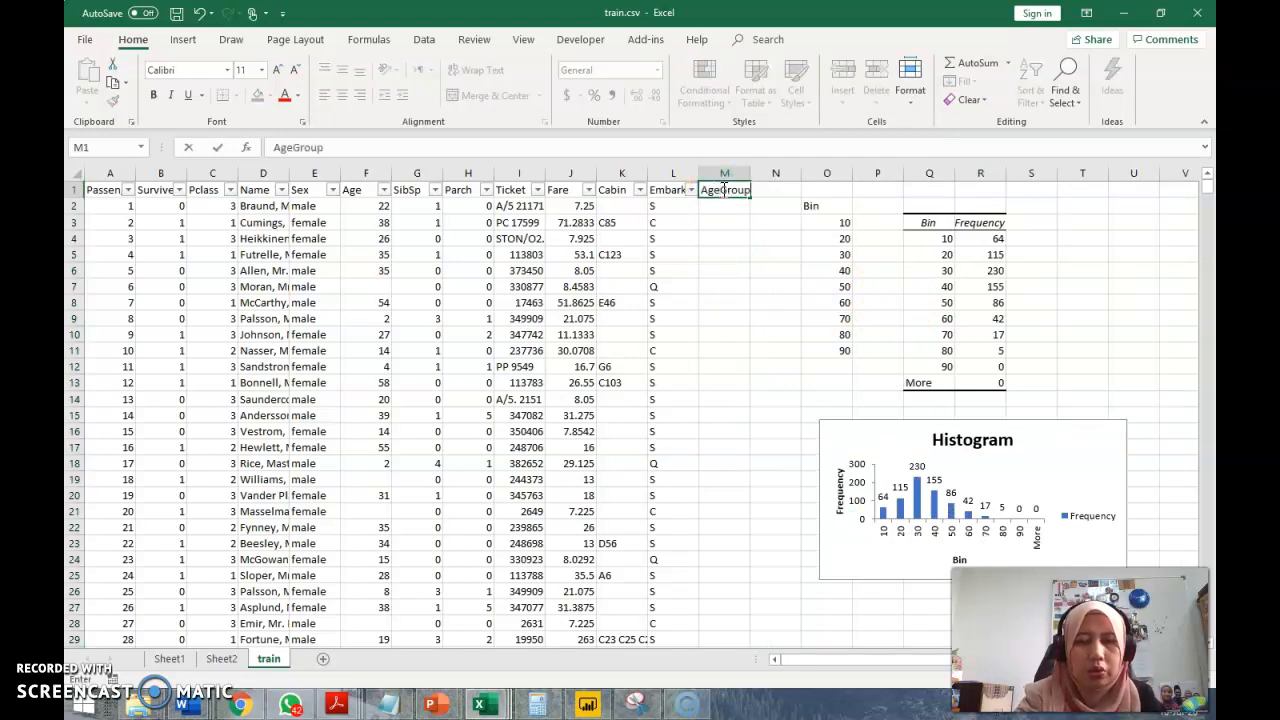
key(Return)
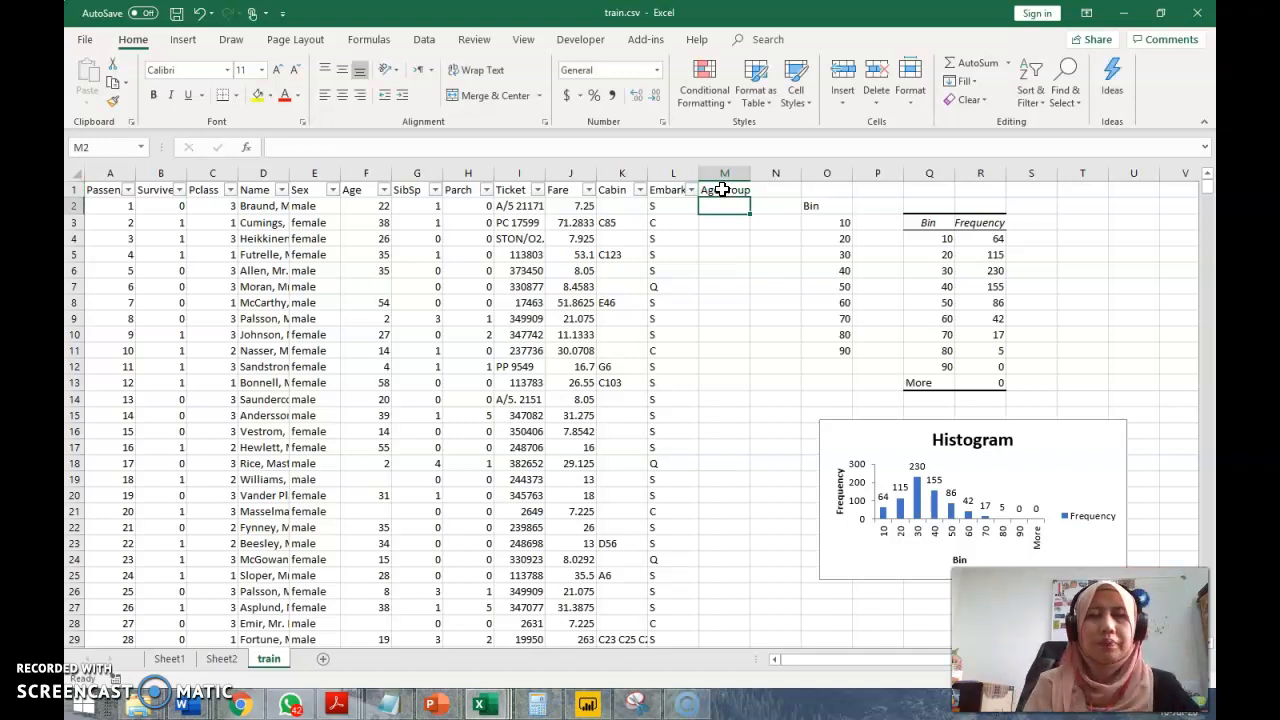
Fill M2 with the nested formula =IF(F7>=80,80,IF(F7>=70,70,IF(F7>=60,60,IF(F7>50,50,IF(F7>40,40,IF(F7>30,30,IF(F7>20,20,IF(F7>10,10,IF(F7>0,0)))))))))
text(=if)
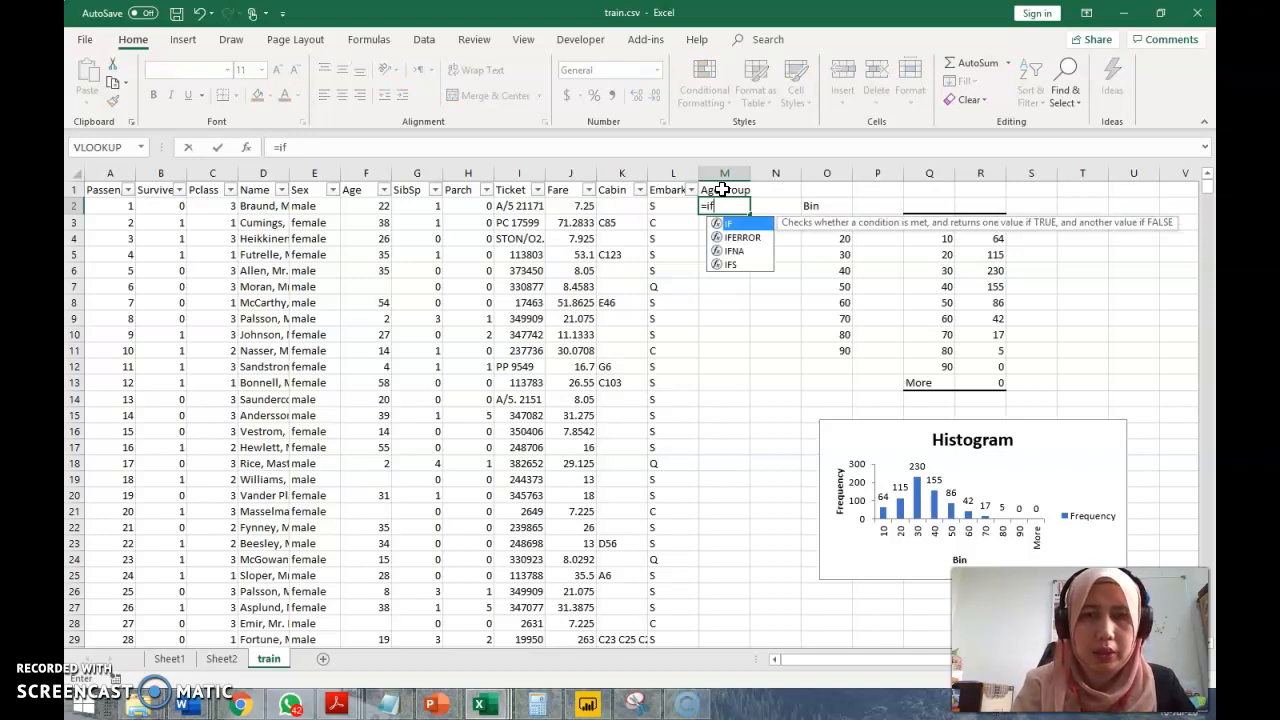
text(()
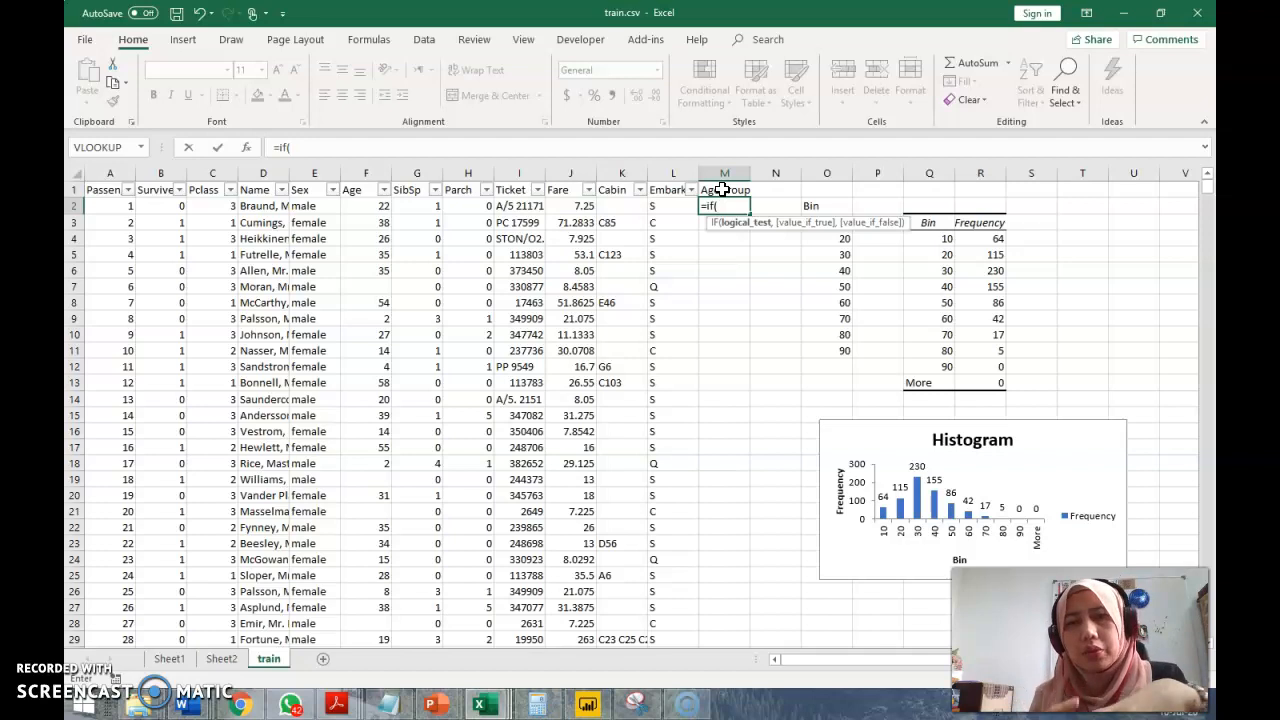
click(369, 205)
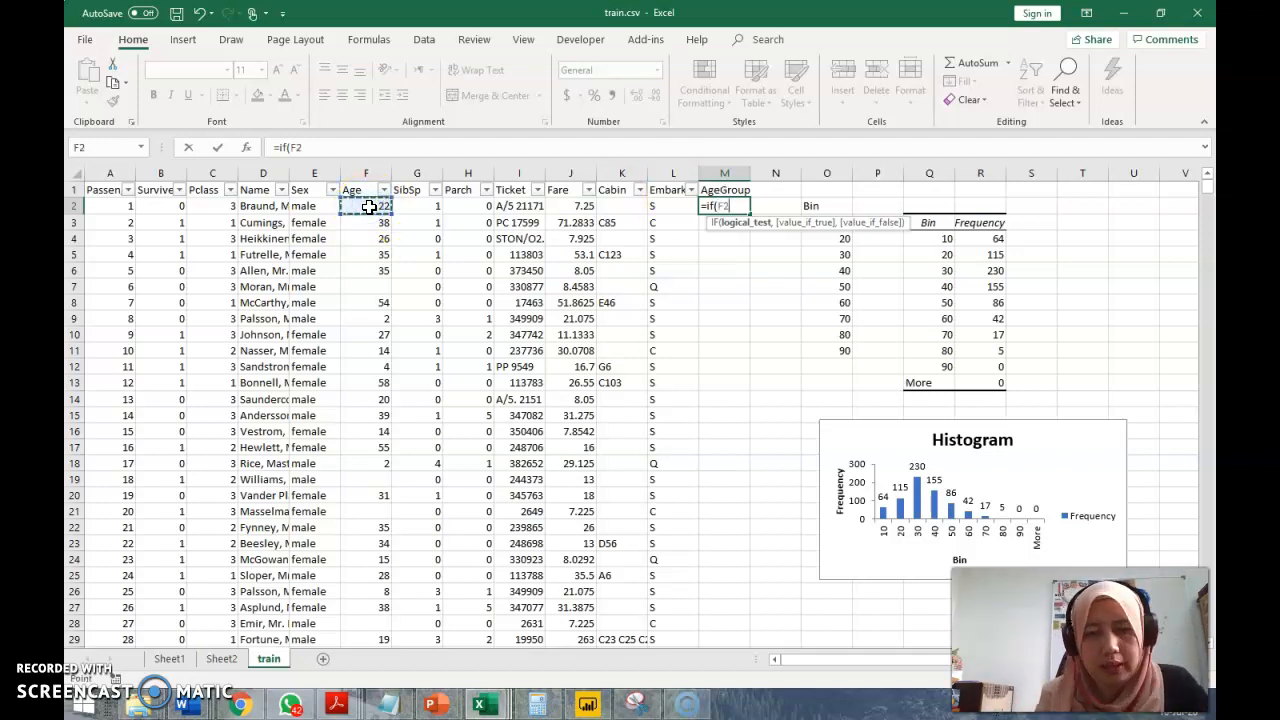
click(735, 206)
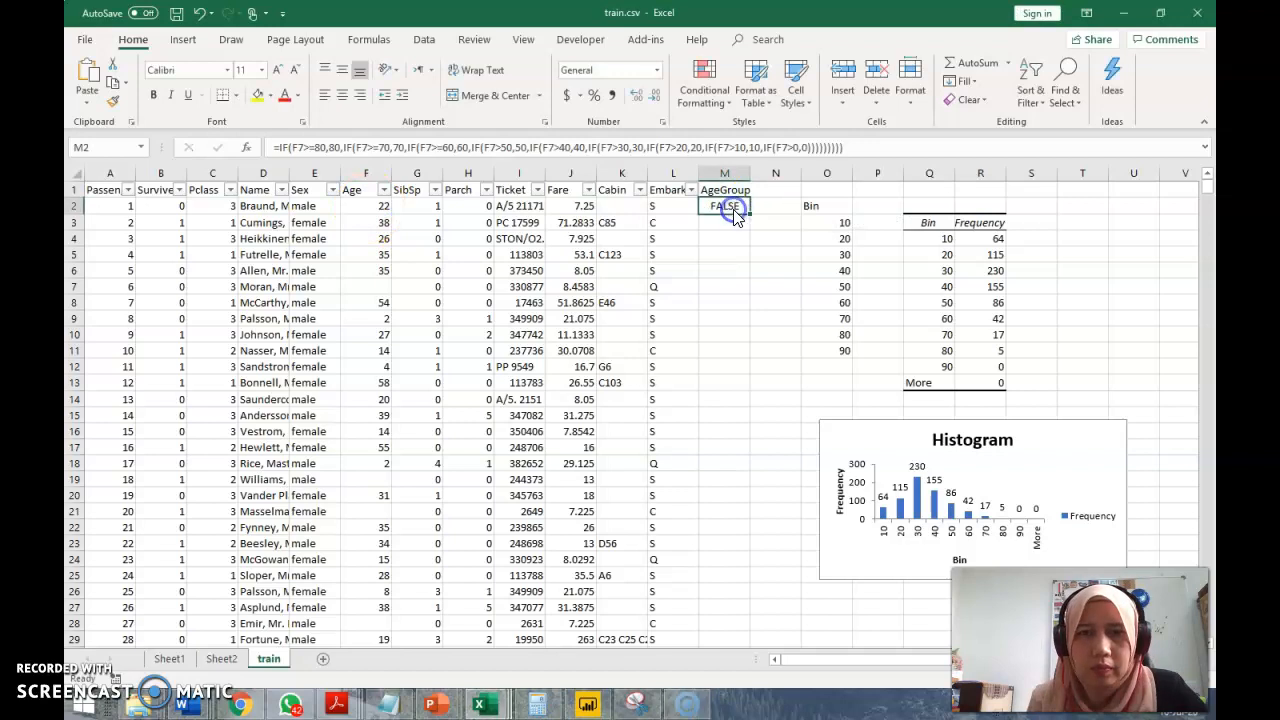
click(350, 147)
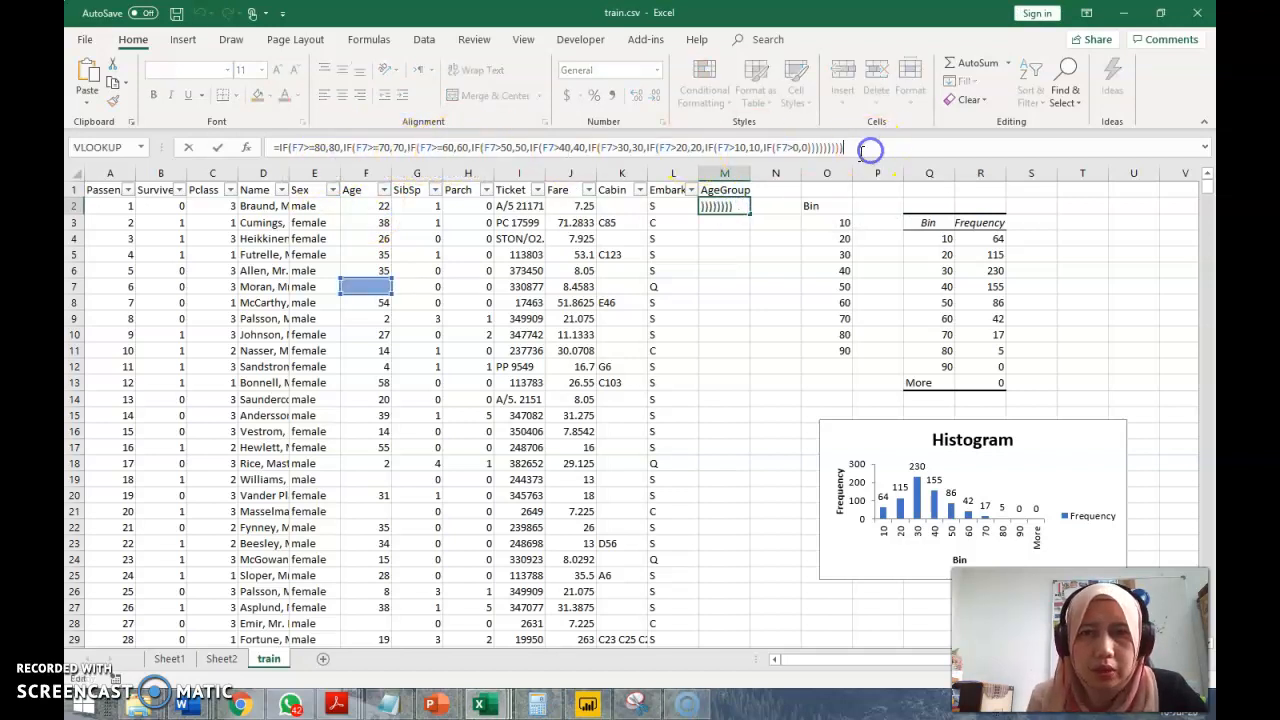
double_click(720, 205)
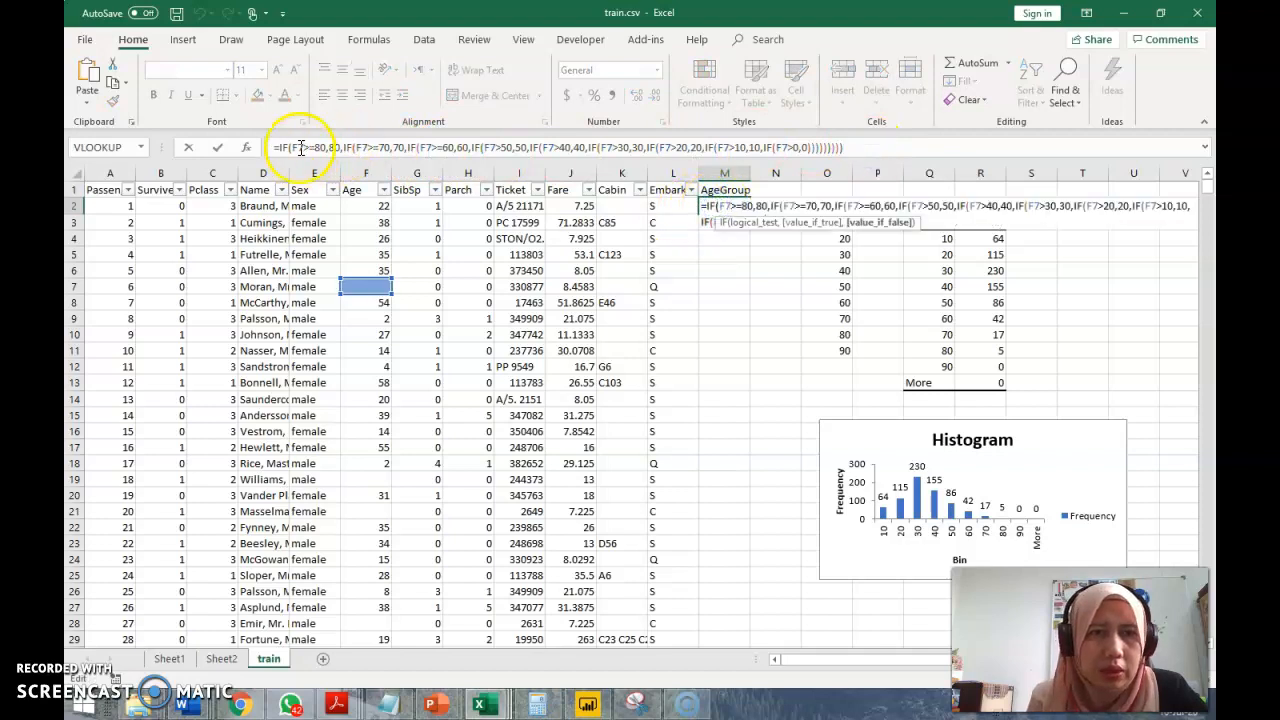
key(Escape)
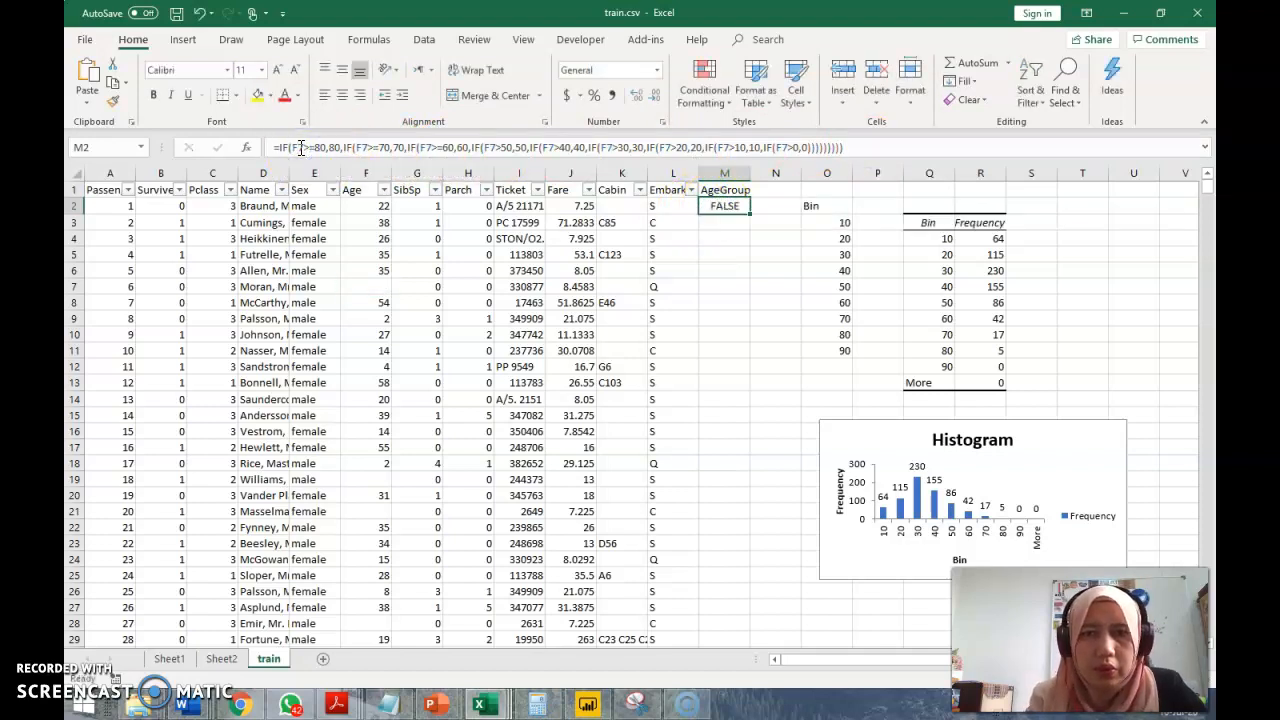
Change every F7 reference in the nested IF formula in M2 to F2
click(300, 147)
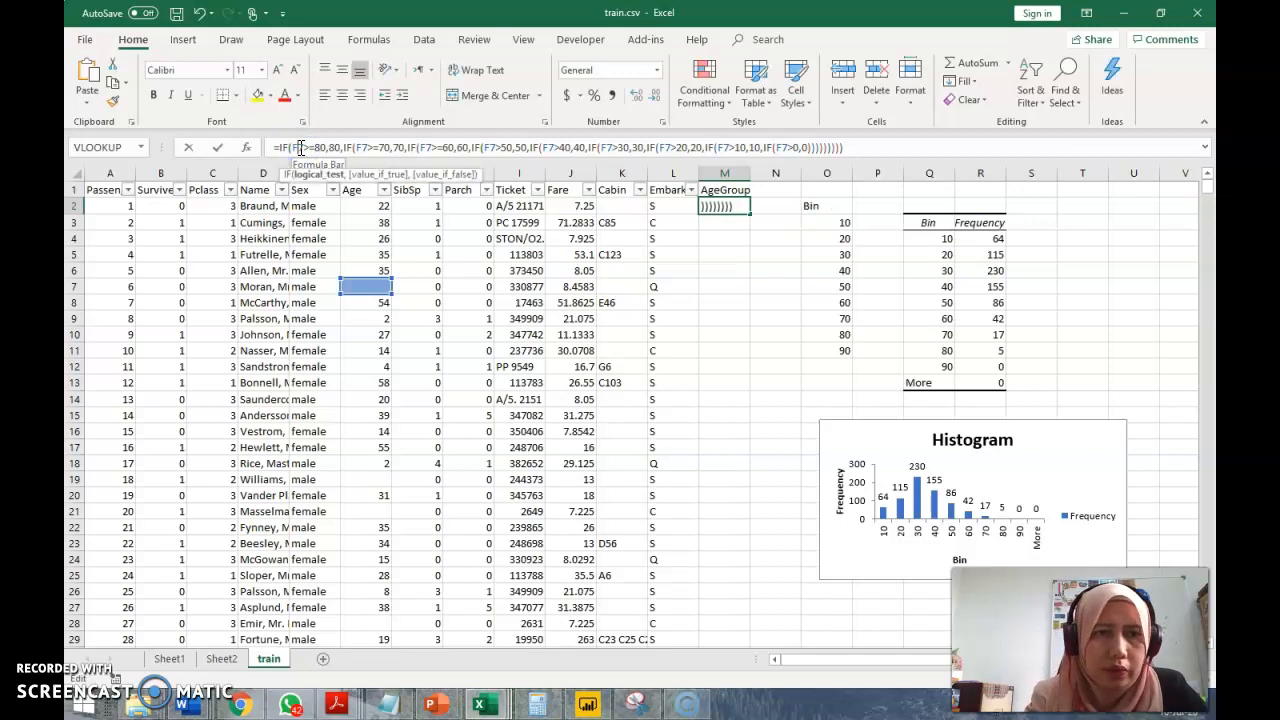
key(BackSpace)
text(2)
key(Right)
key(Right)
key(Right)
key(Right)
key(Right)
key(Right)
key(Right)
key(Right)
key(Right)
key(Right)
key(Right)
key(Right)
key(Right)
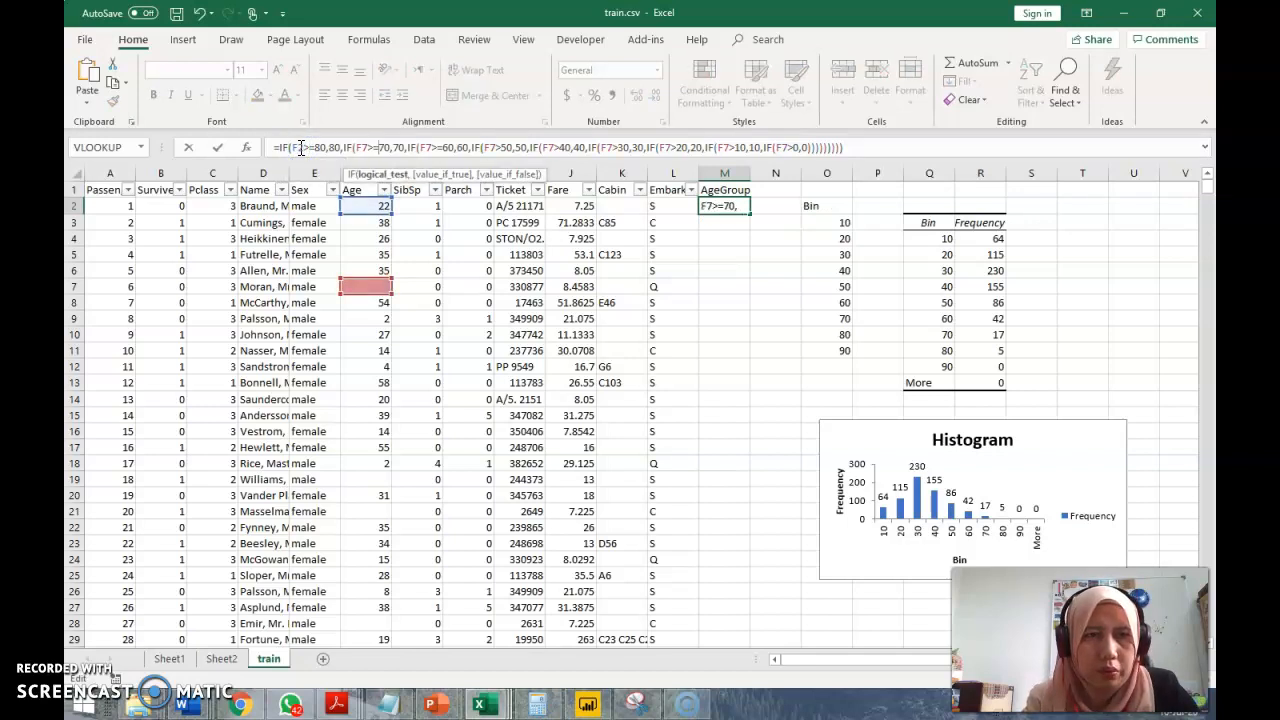
key(BackSpace)
text(2)
key(Right)
key(Right)
key(Right)
key(Right)
key(Right)
key(Right)
key(Right)
key(Right)
key(Right)
key(Right)
key(Right)
key(Right)
key(Right)
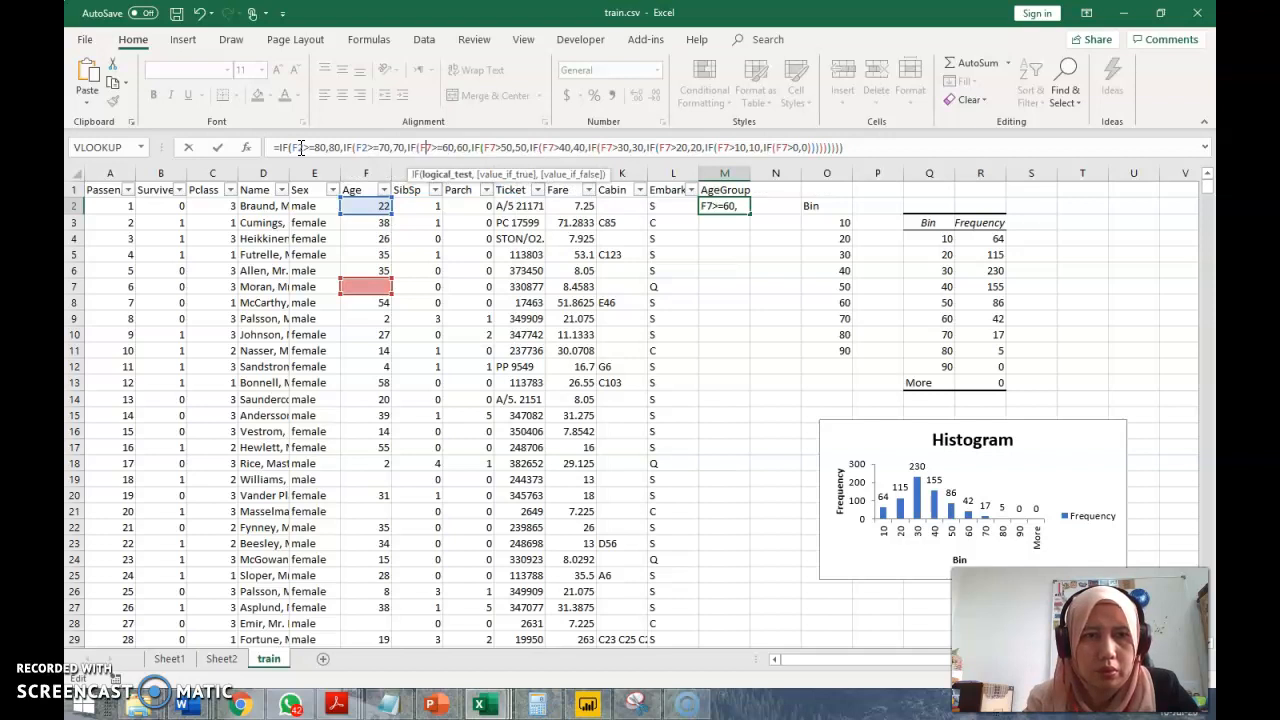
key(BackSpace)
text(2)
key(Right)
key(Right)
key(Right)
key(Right)
key(Right)
key(Right)
key(Right)
key(Right)
key(Right)
key(Right)
key(Right)
key(Right)
key(Right)
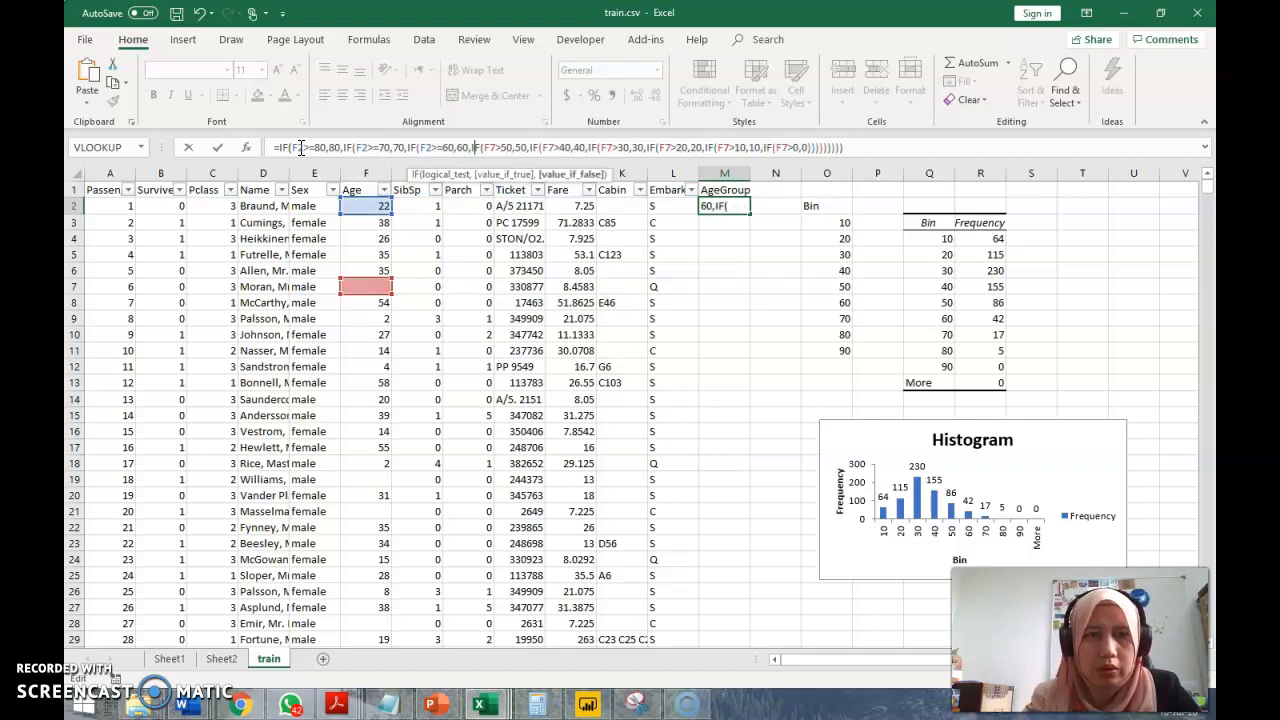
key(BackSpace)
text(2)
key(Right)
key(Right)
key(Right)
key(Right)
key(Right)
key(Right)
key(Right)
key(Right)
key(Right)
key(BackSpace)
text(2)
key(Right)
key(Right)
key(Right)
key(Right)
key(Right)
key(Right)
key(Right)
key(Right)
key(Right)
key(Right)
key(Right)
key(Right)
key(BackSpace)
text(2)
key(Right)
key(Right)
key(Right)
key(Right)
key(Right)
key(Right)
key(BackSpace)
text(2)
key(Right)
key(Right)
key(Right)
key(Right)
key(Right)
key(Right)
key(Right)
key(Right)
key(Right)
key(Right)
key(Right)
key(Right)
key(BackSpace)
text(2)
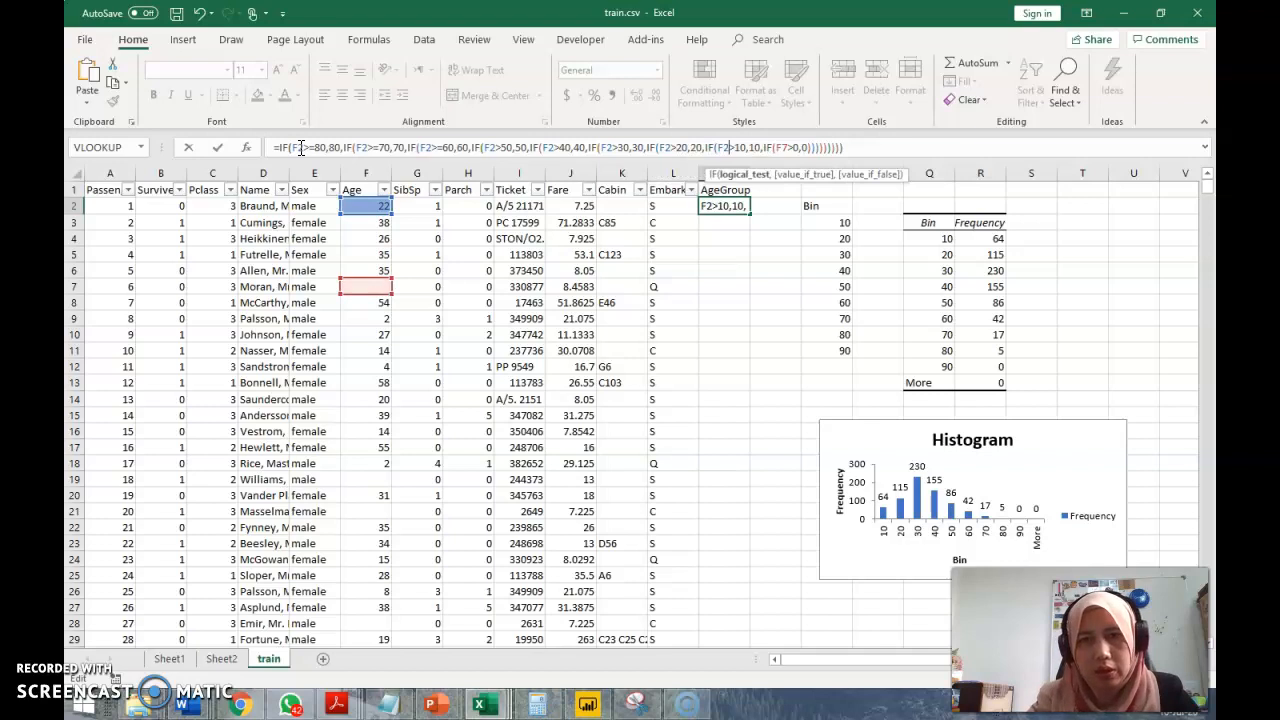
key(Right)
key(Right)
key(Right)
key(Right)
key(Right)
key(Right)
key(Right)
key(Right)
key(Right)
key(Right)
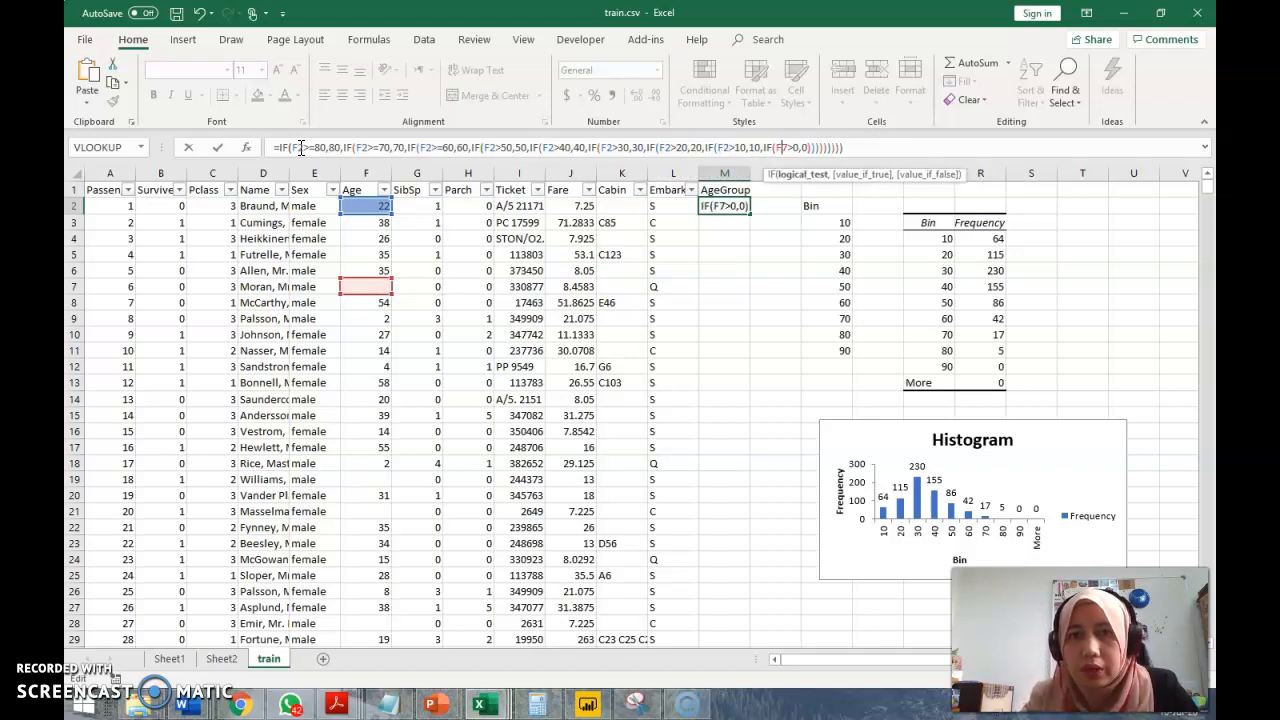
key(Right)
key(BackSpace)
text(2)
key(Return)
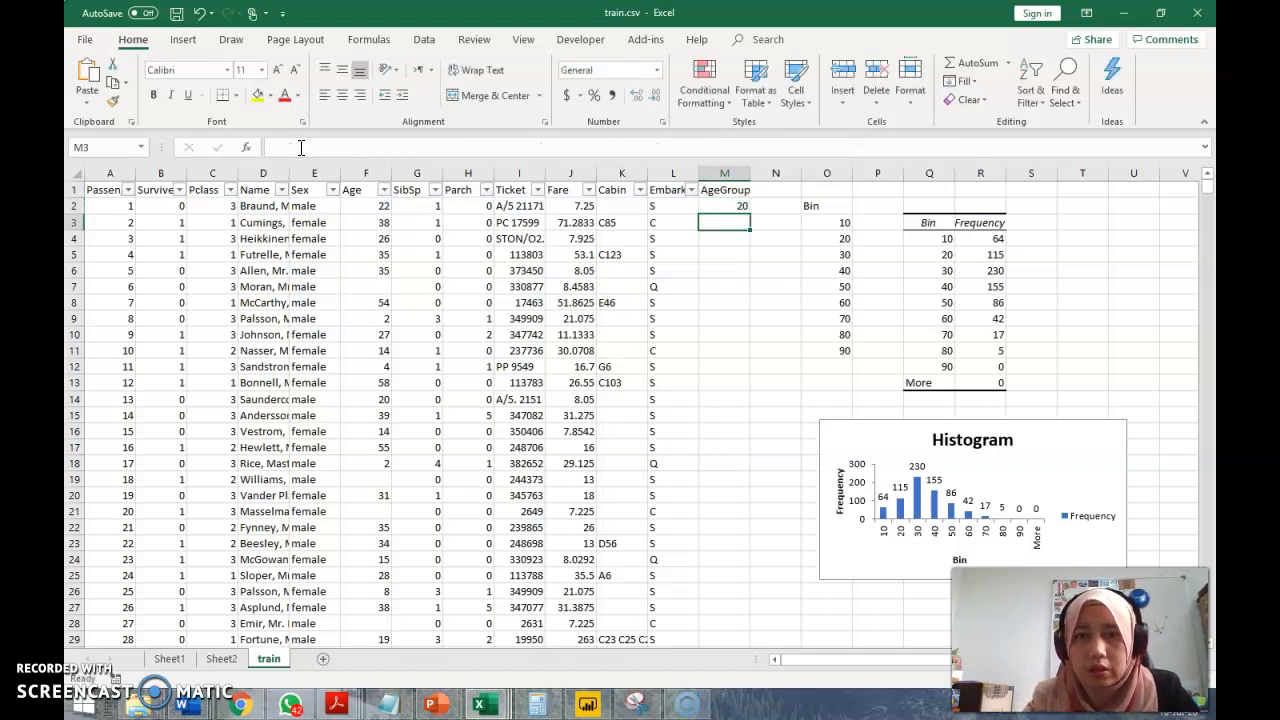
Copy the M2 formula down the AgeGroup column for all passenger rows and check the formula in M7
key(Up)
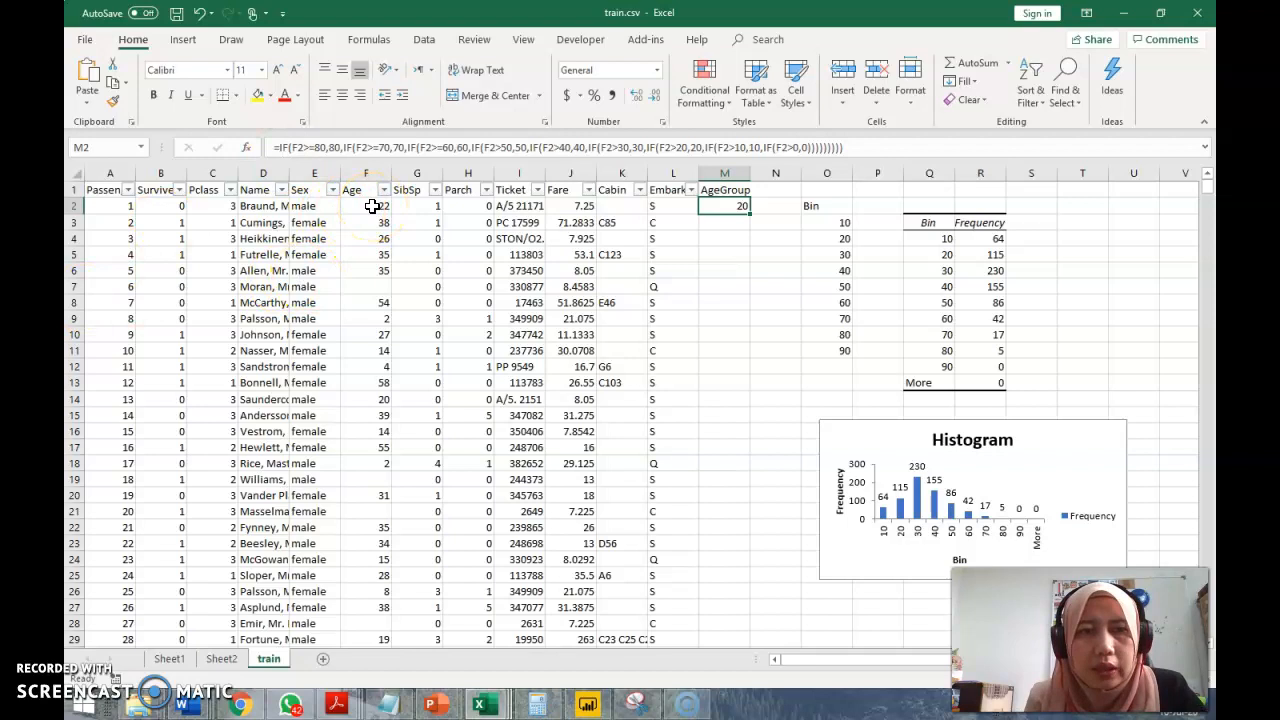
double_click(751, 212)
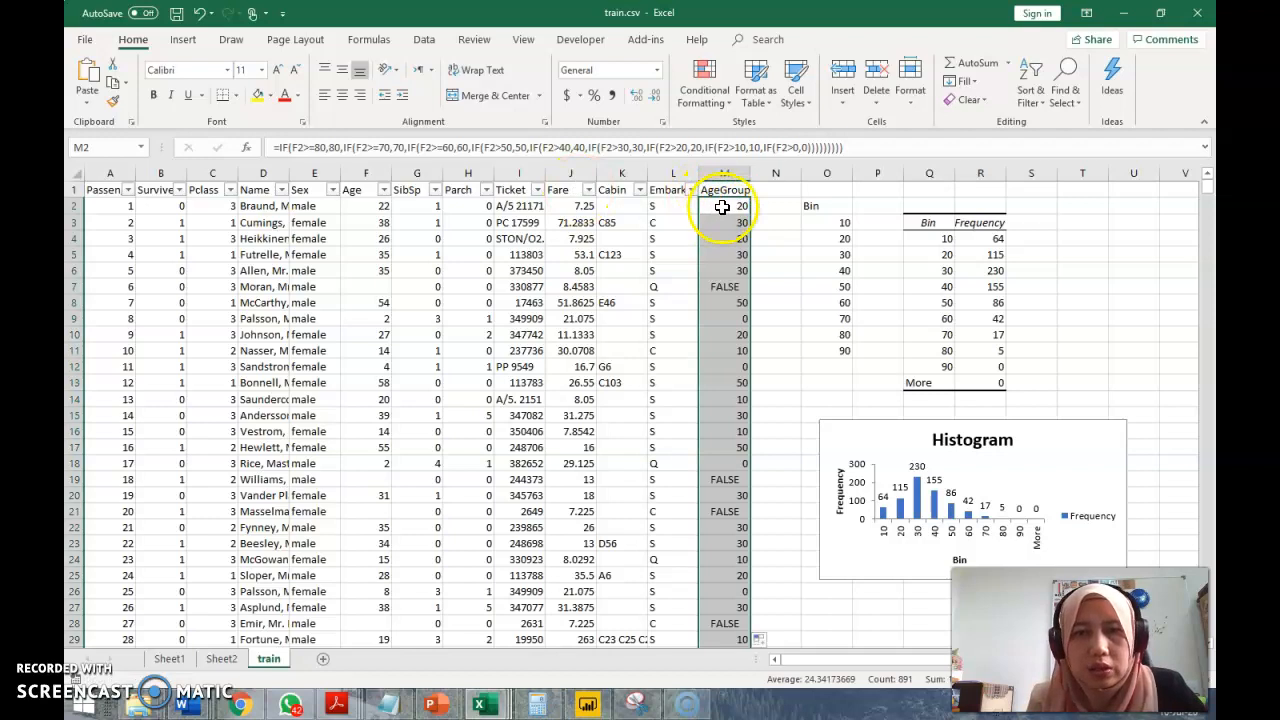
click(722, 207)
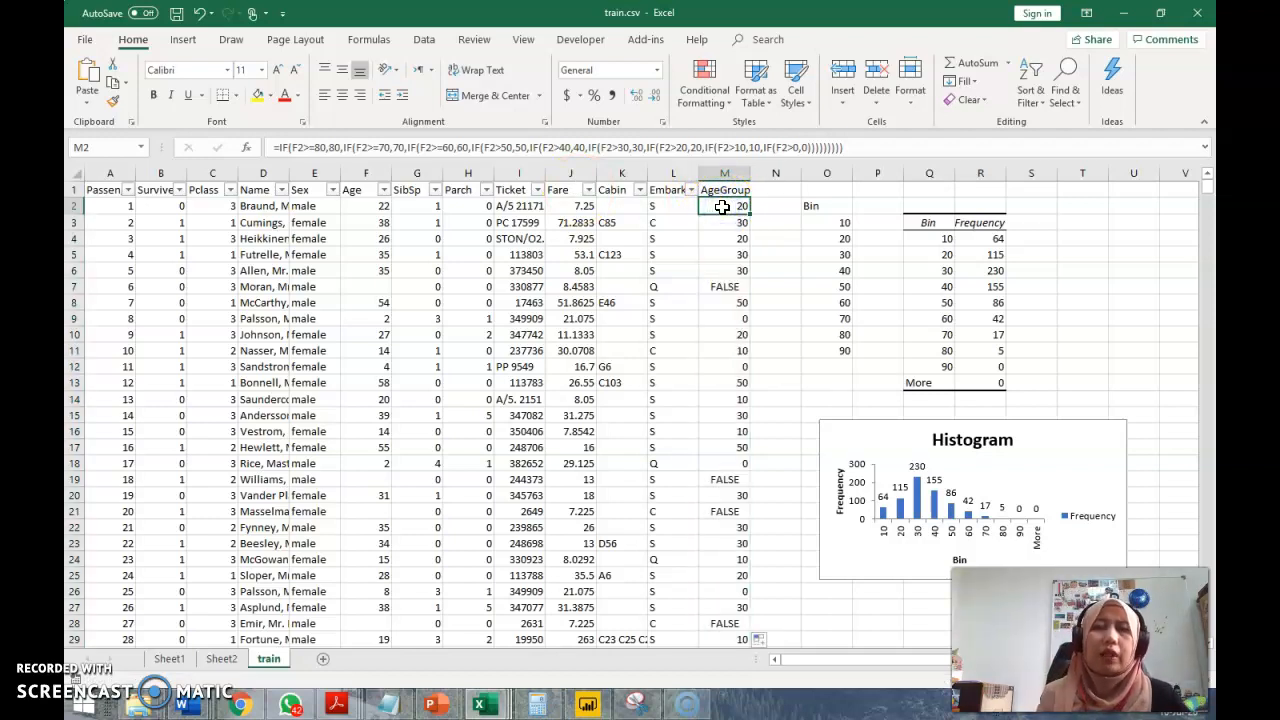
click(725, 285)
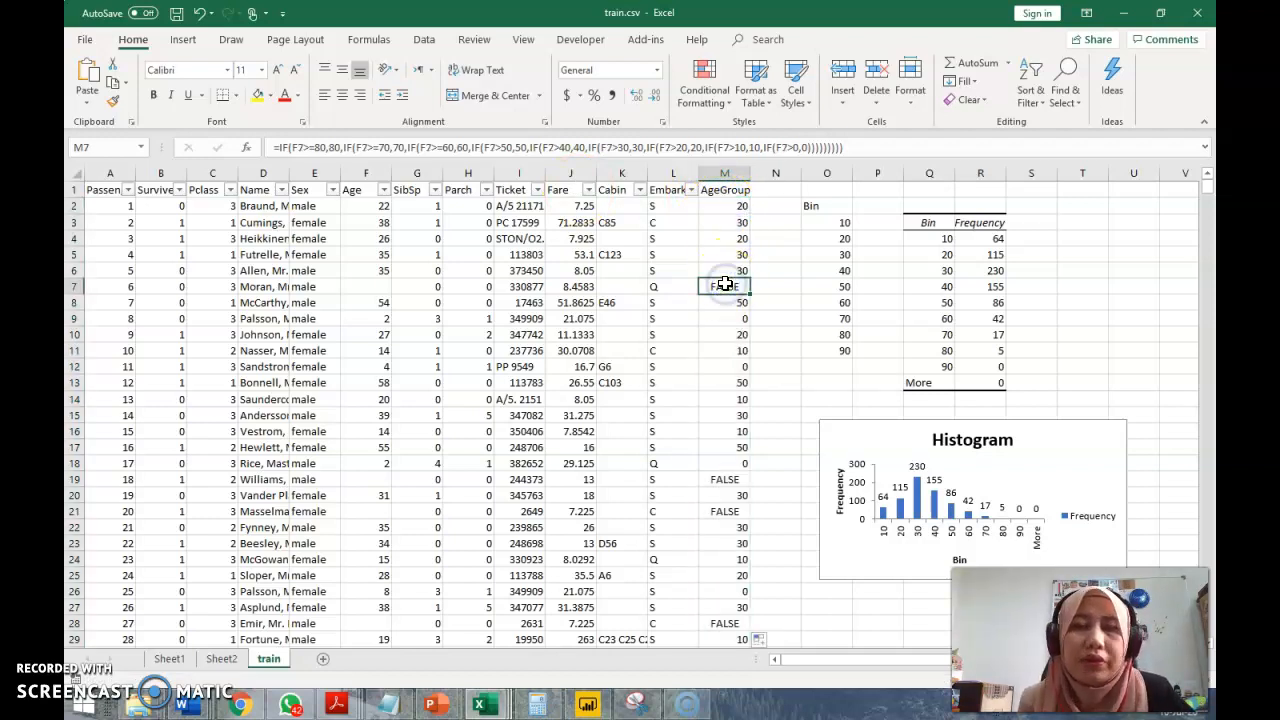
scroll(729, 477, down, 2)
scroll(729, 477, down, 17)
scroll(729, 477, up, 20)
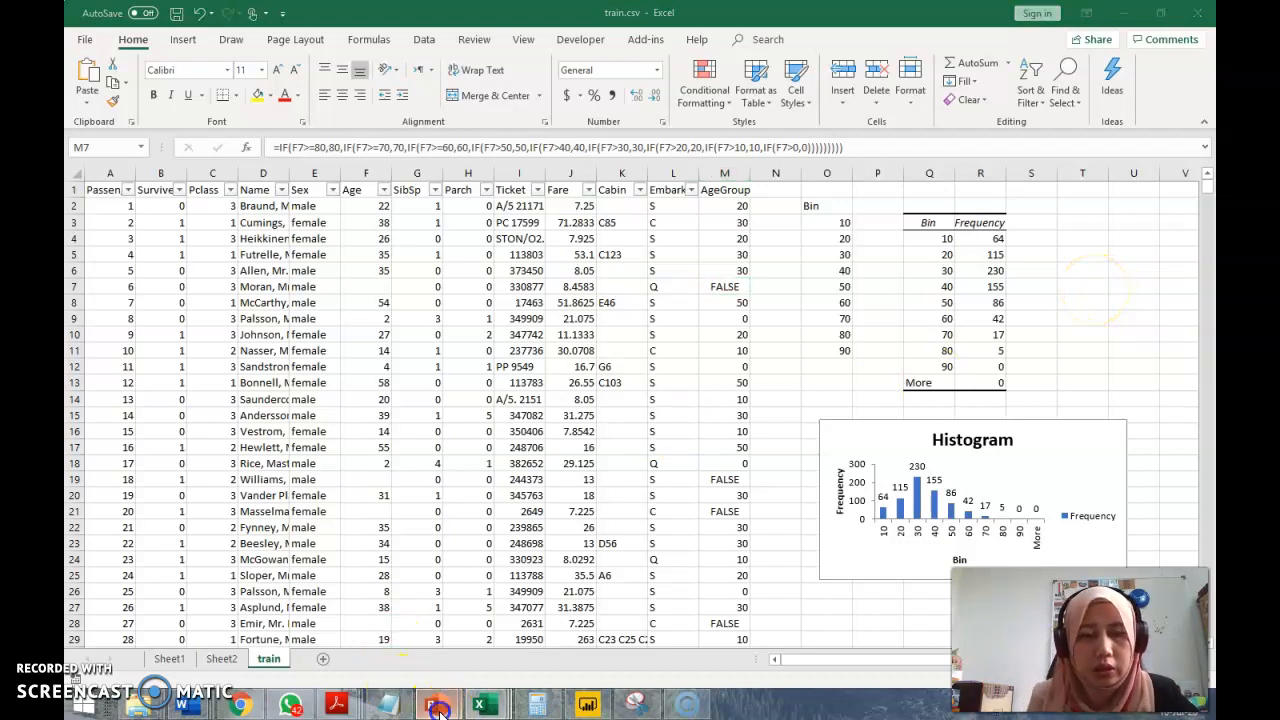
Switch to Presentation2 in PowerPoint and add a new slide after slide 2
mouse_move(440, 713)
click(502, 636)
click(200, 352)
key(Return)
Enter the title "Techniques for Data Imputation" on slide 3
click(470, 232)
text(Te)
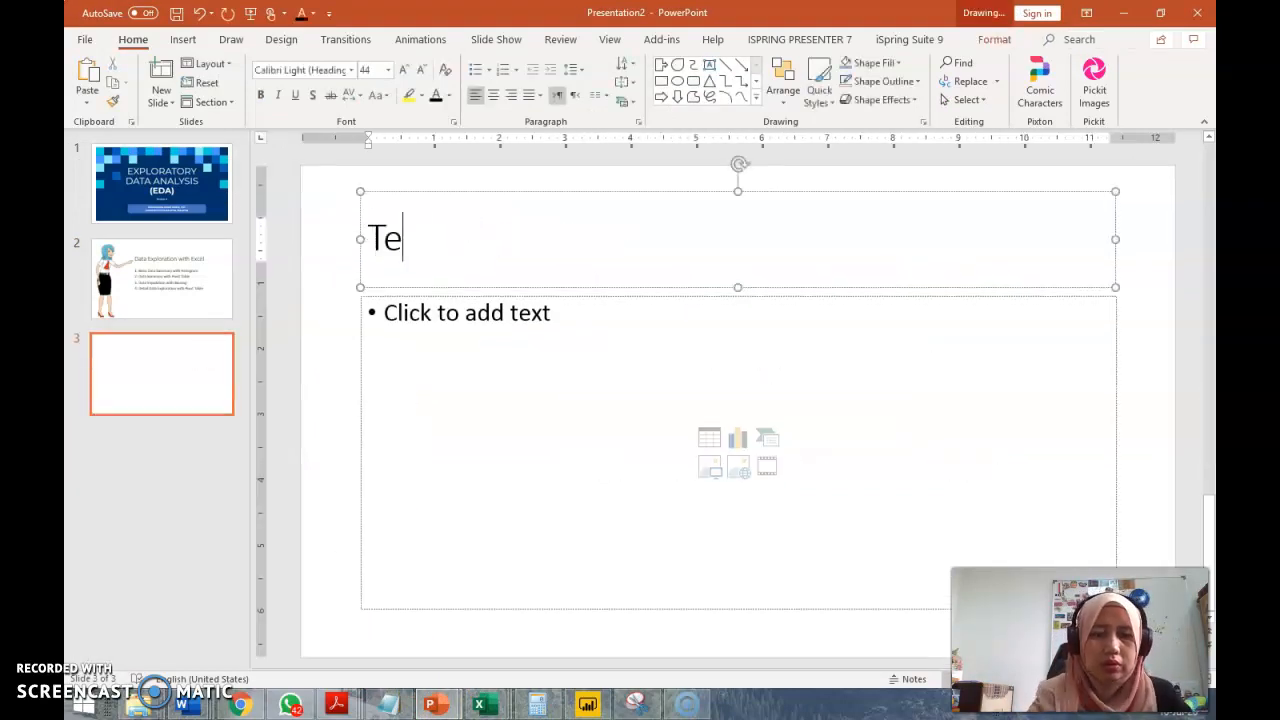
text(chniques for Data)
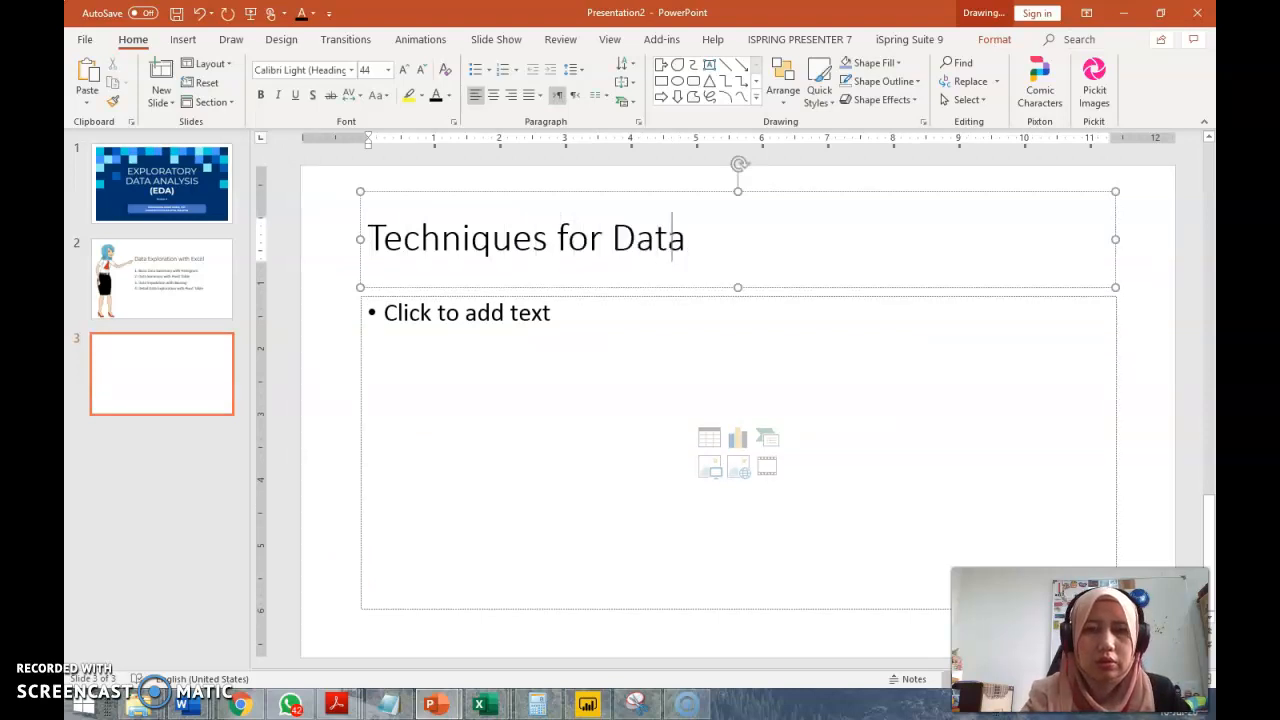
text( Imputation)
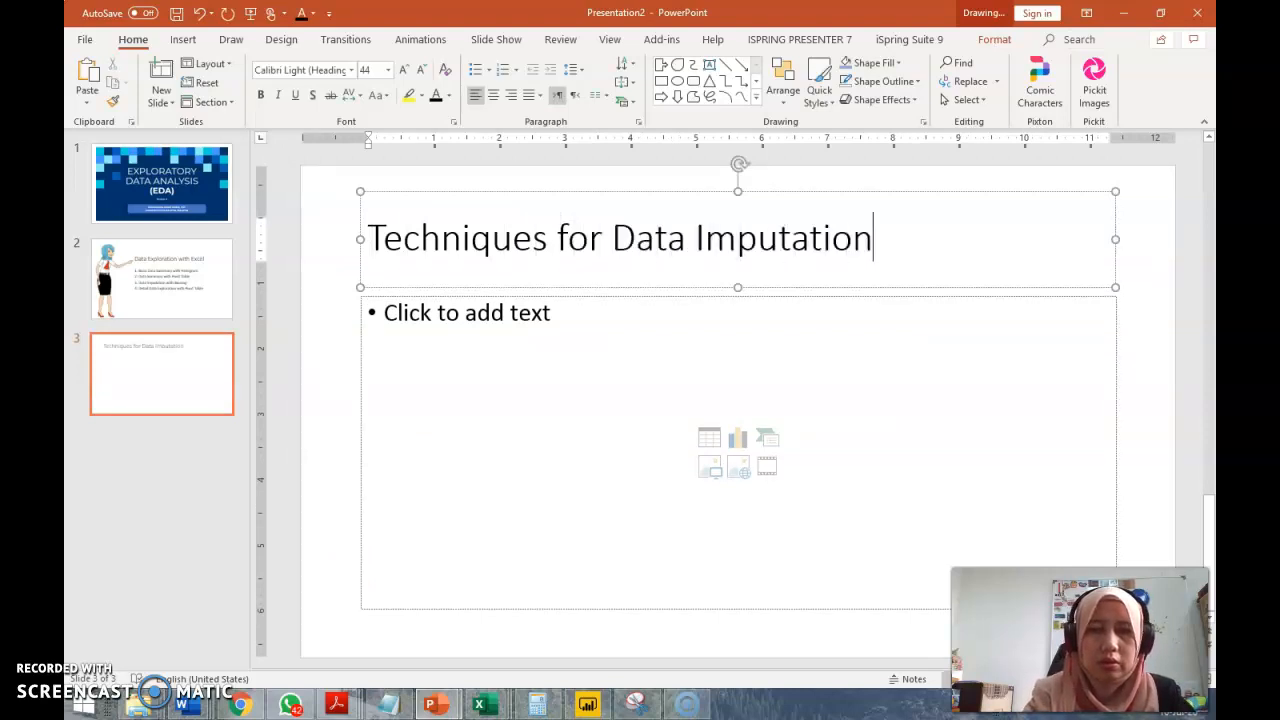
Start the first bullet in slide 3's content area with the word "Suitable"
click(415, 325)
text(Suitable)
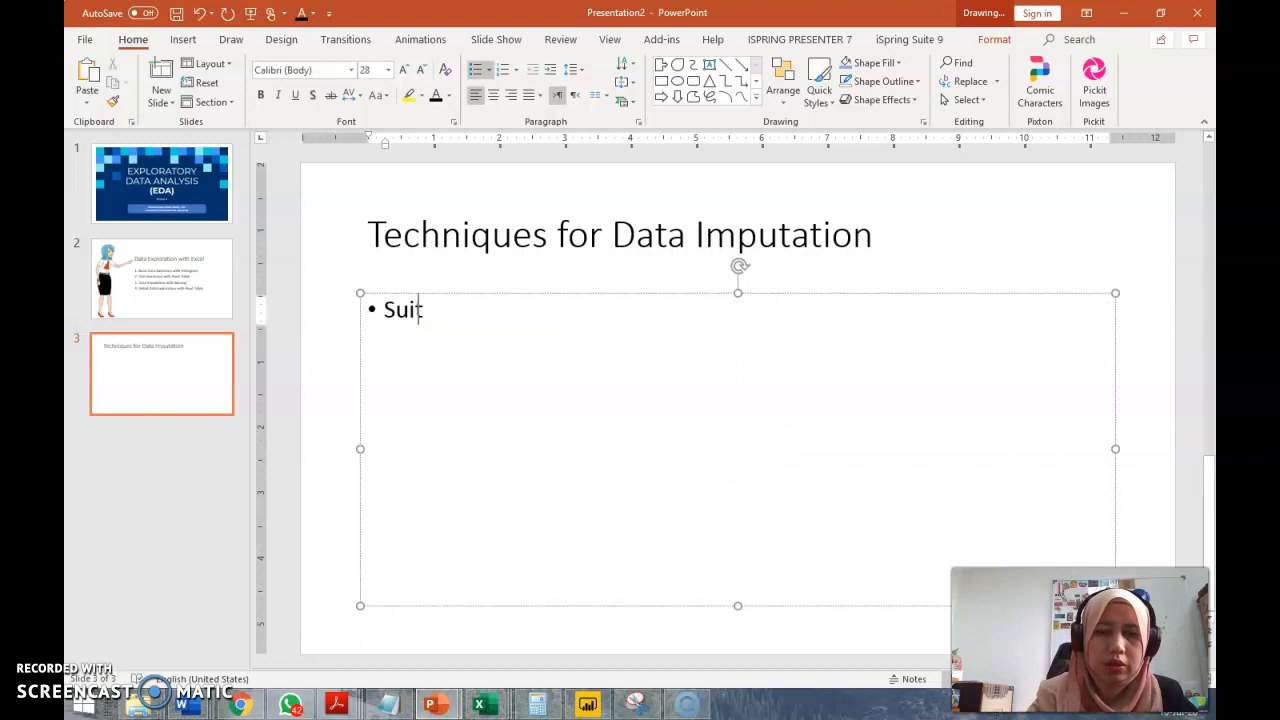
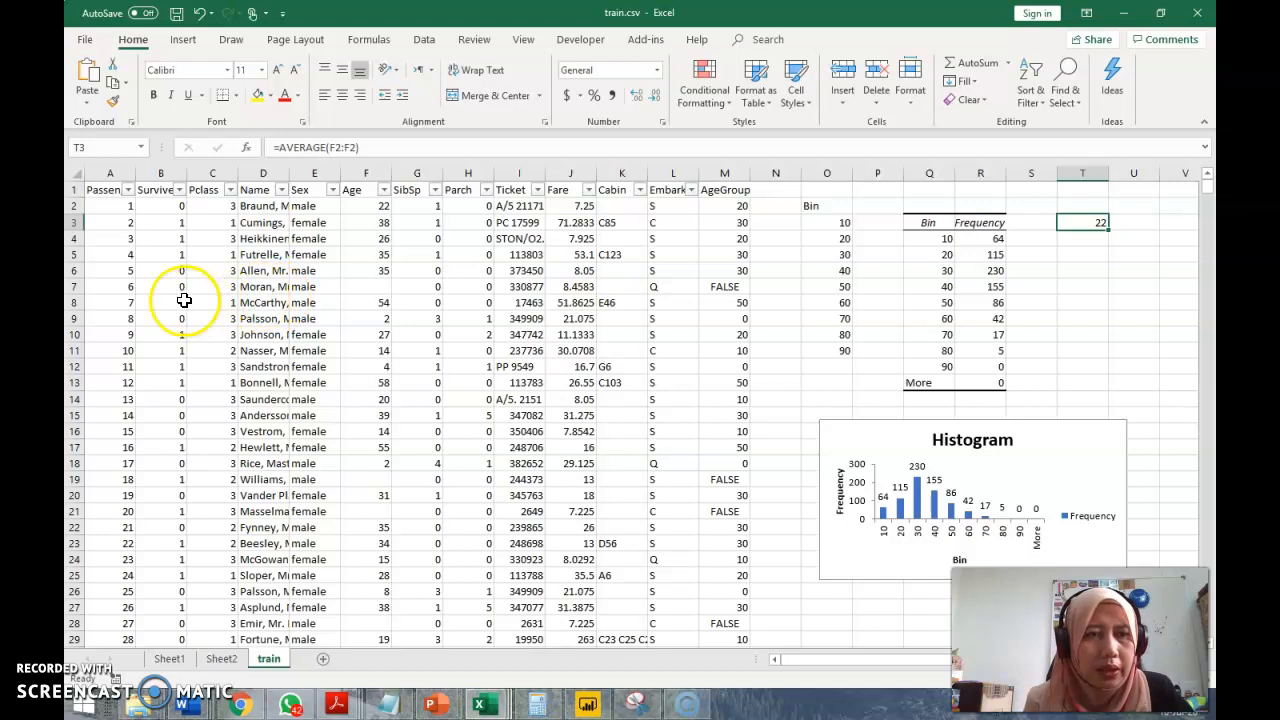
Select the row of passenger 6, slightly widen the PassengerId column and adjust the Pclass column's width
click(78, 287)
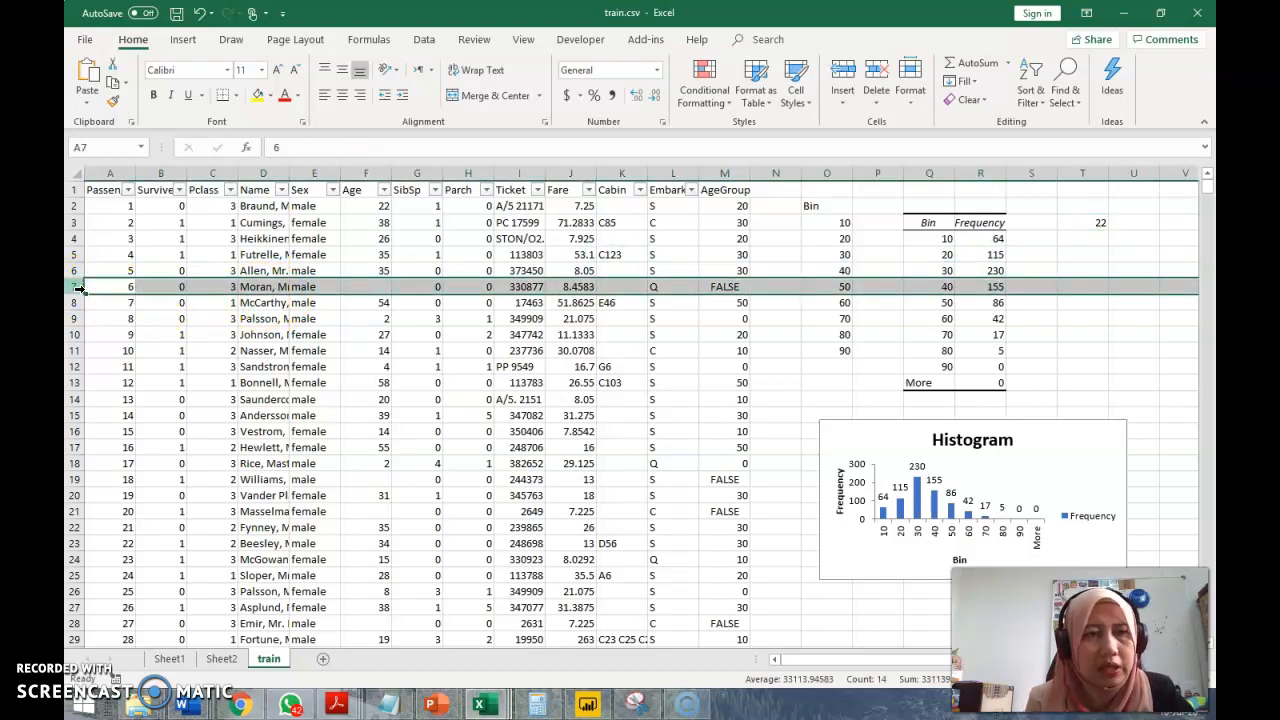
double_click(133, 171)
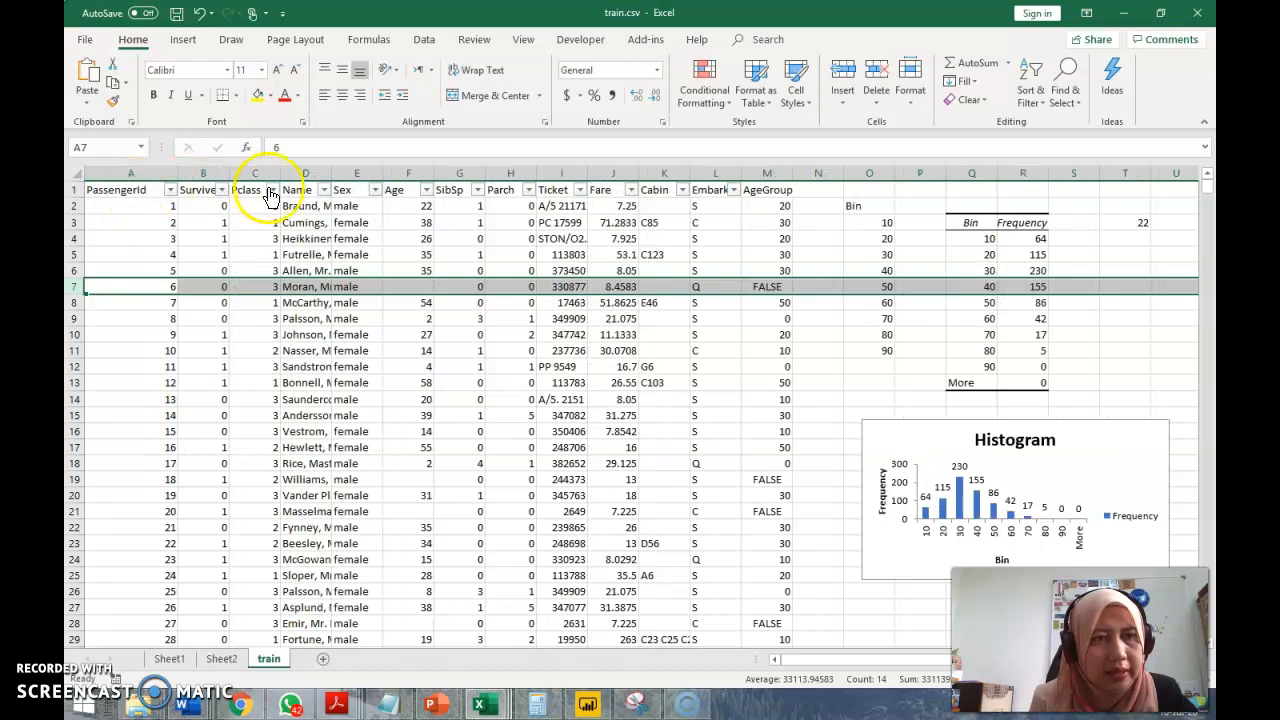
drag(176, 172, 148, 172)
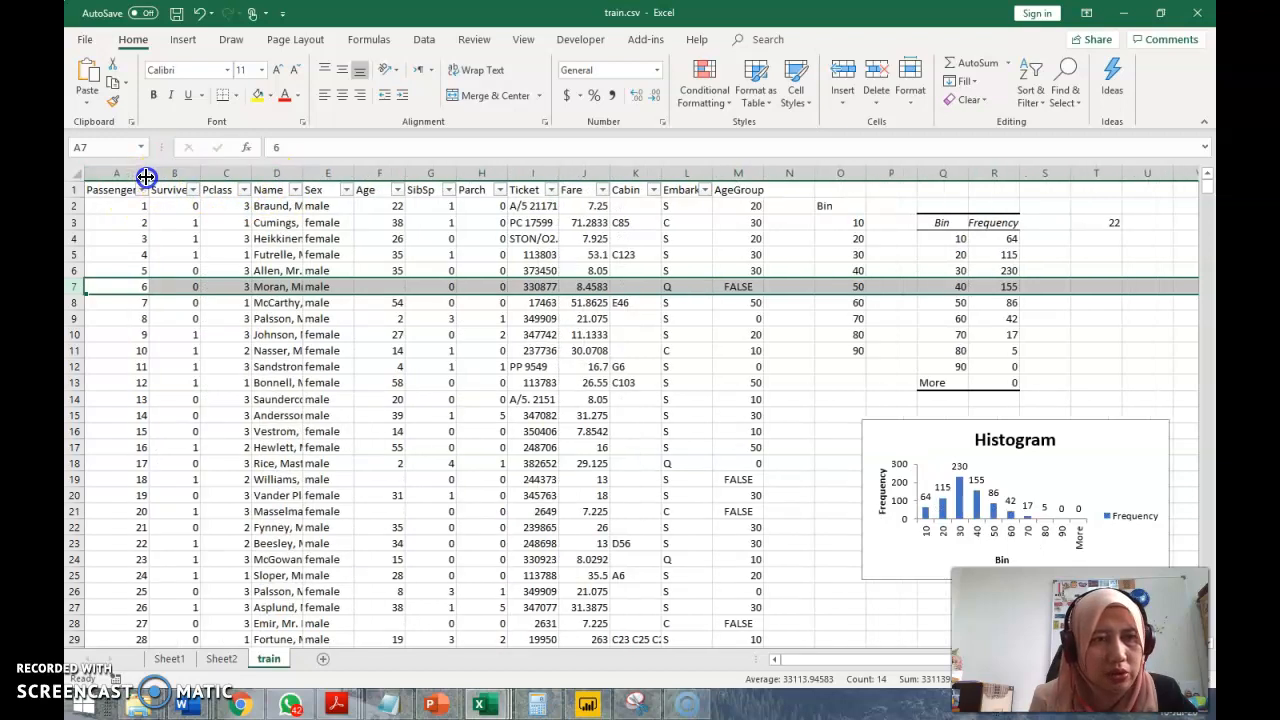
drag(245, 175, 266, 176)
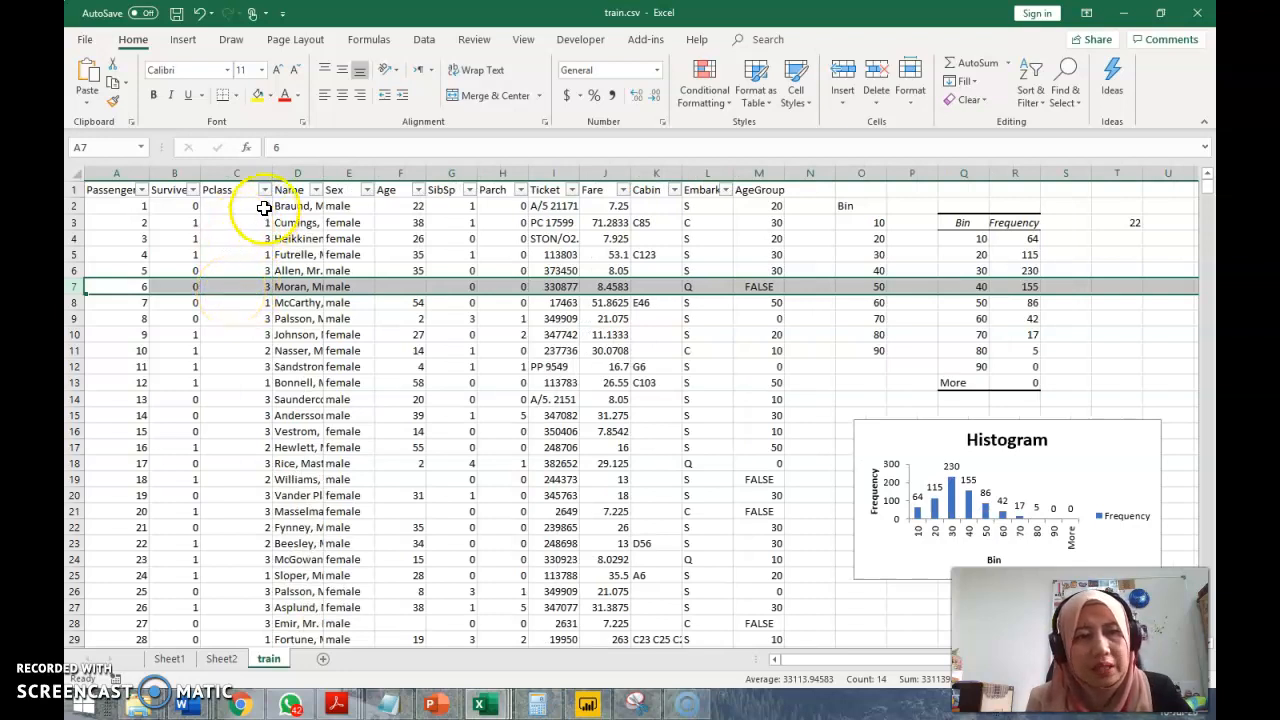
drag(271, 176, 248, 177)
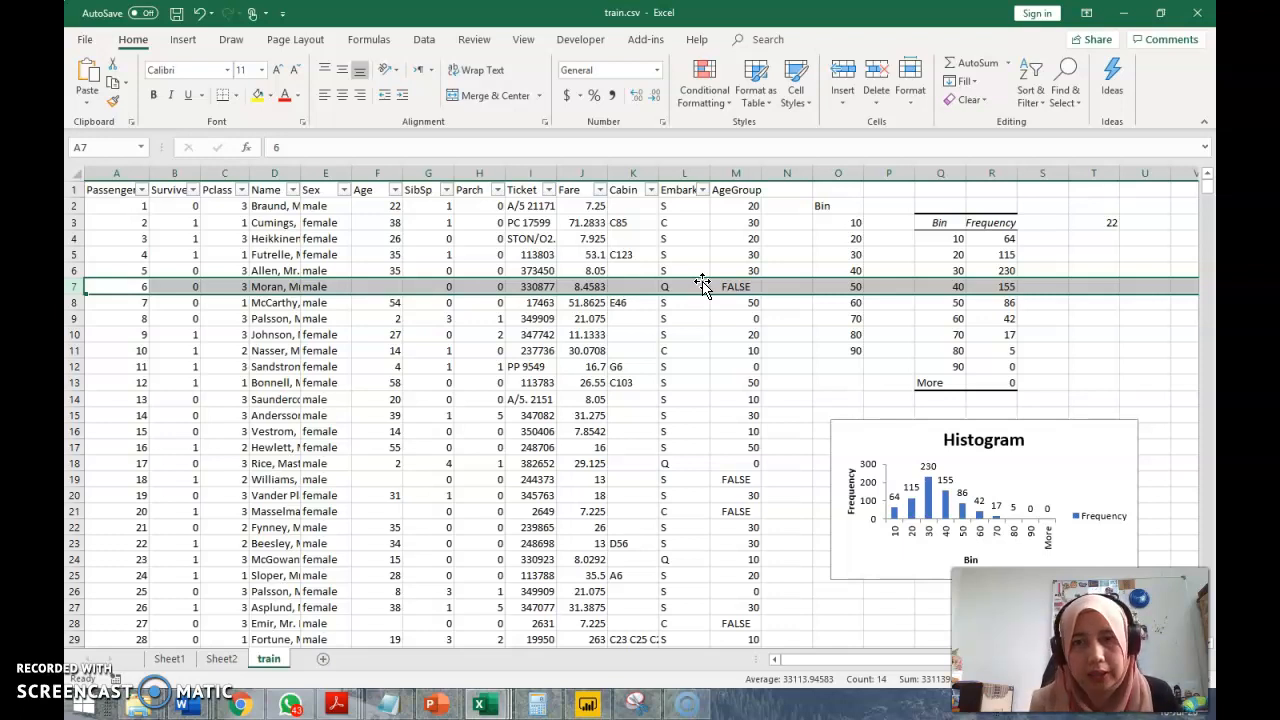
Check the average formula in T3 and filter the Age column to show only rows with blank ages
click(1107, 225)
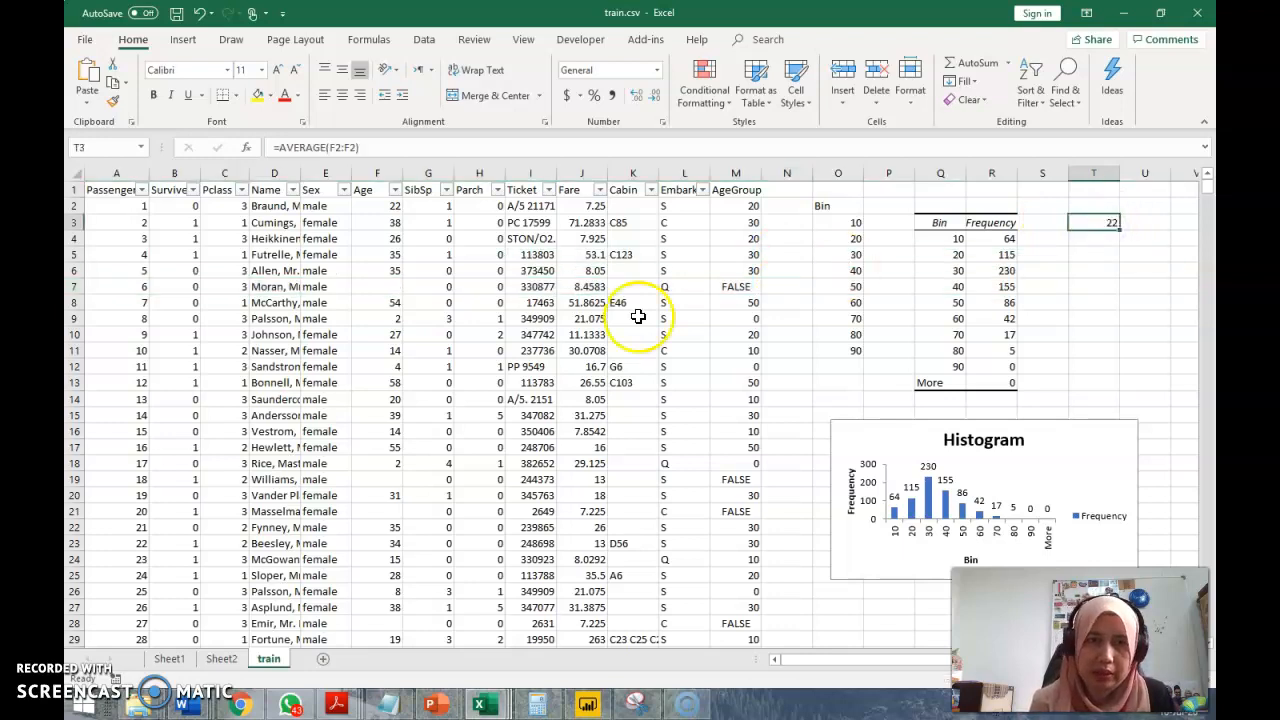
click(397, 191)
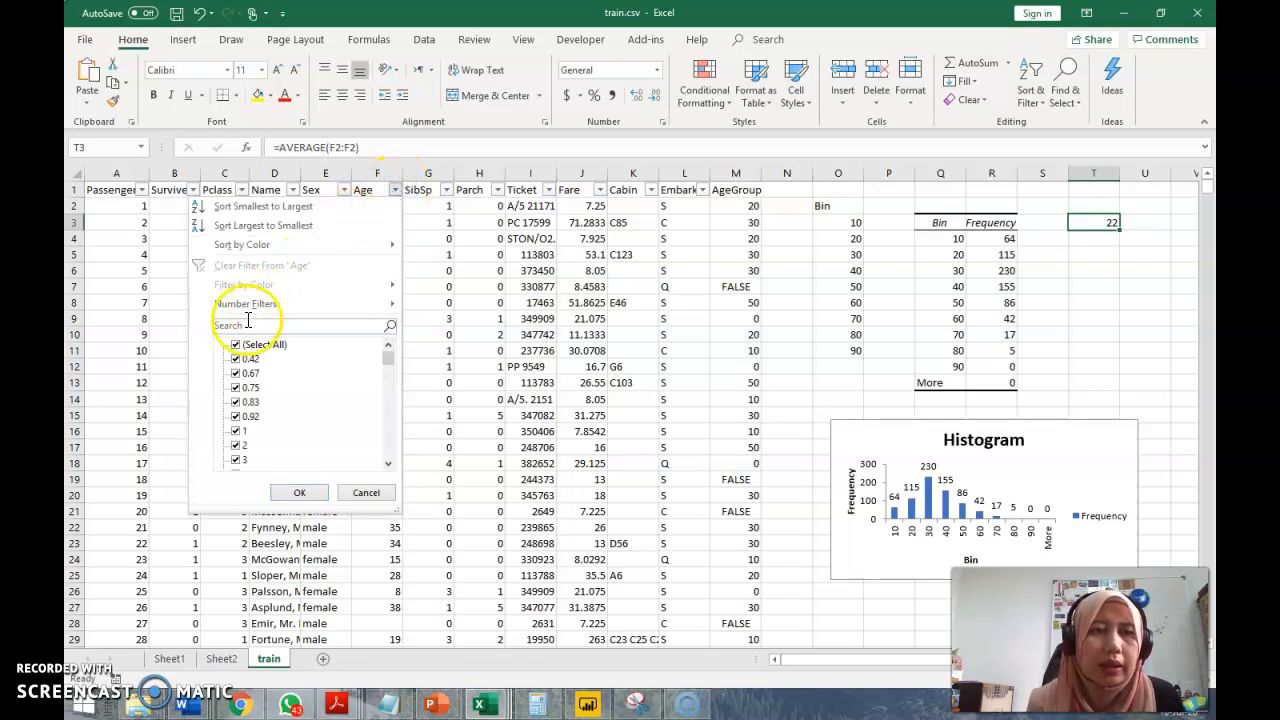
click(236, 345)
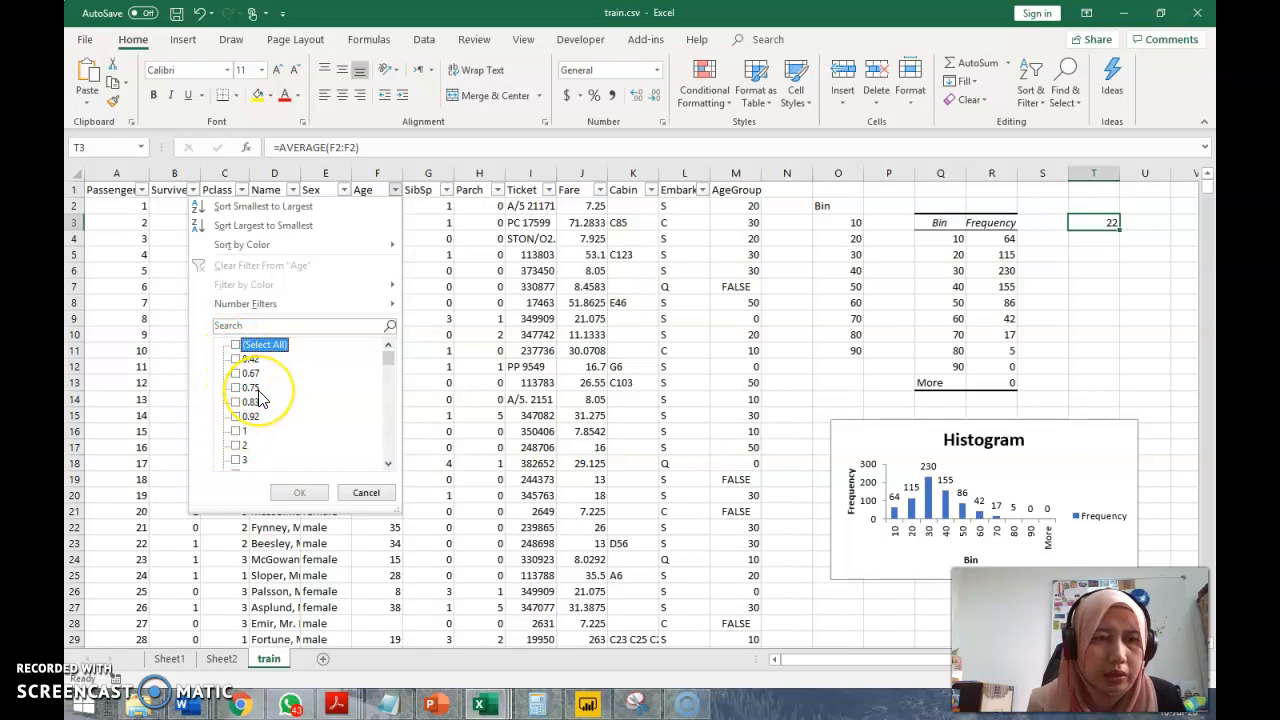
scroll(258, 398, down, 20)
click(237, 460)
click(299, 492)
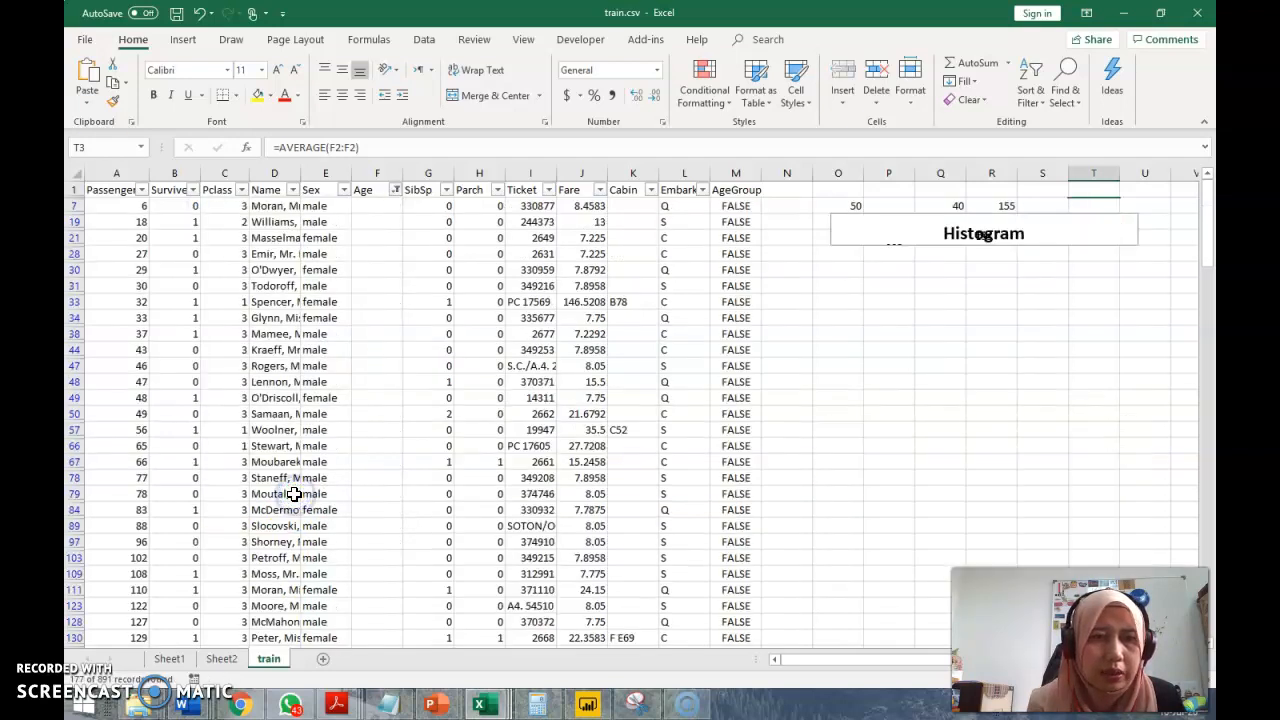
Try to enter 22 in F7 and fill it down the blank Age cells, and clear F7
click(386, 206)
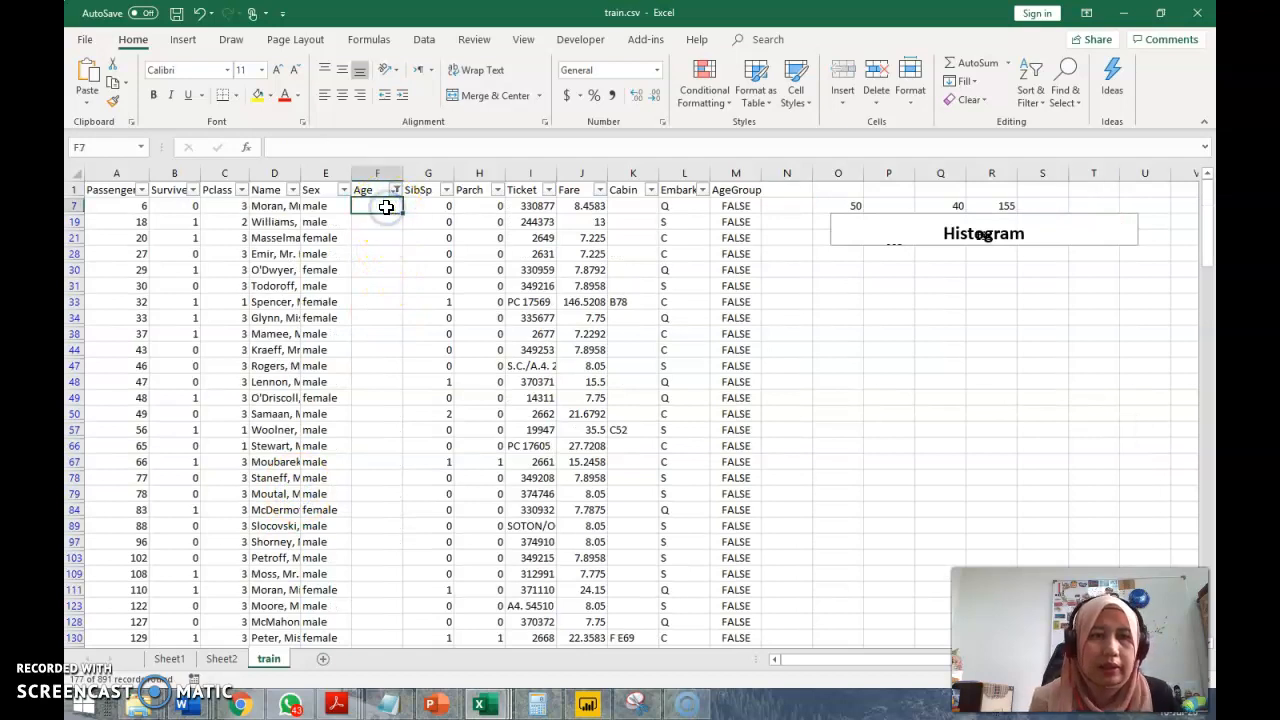
text(22)
key(Return)
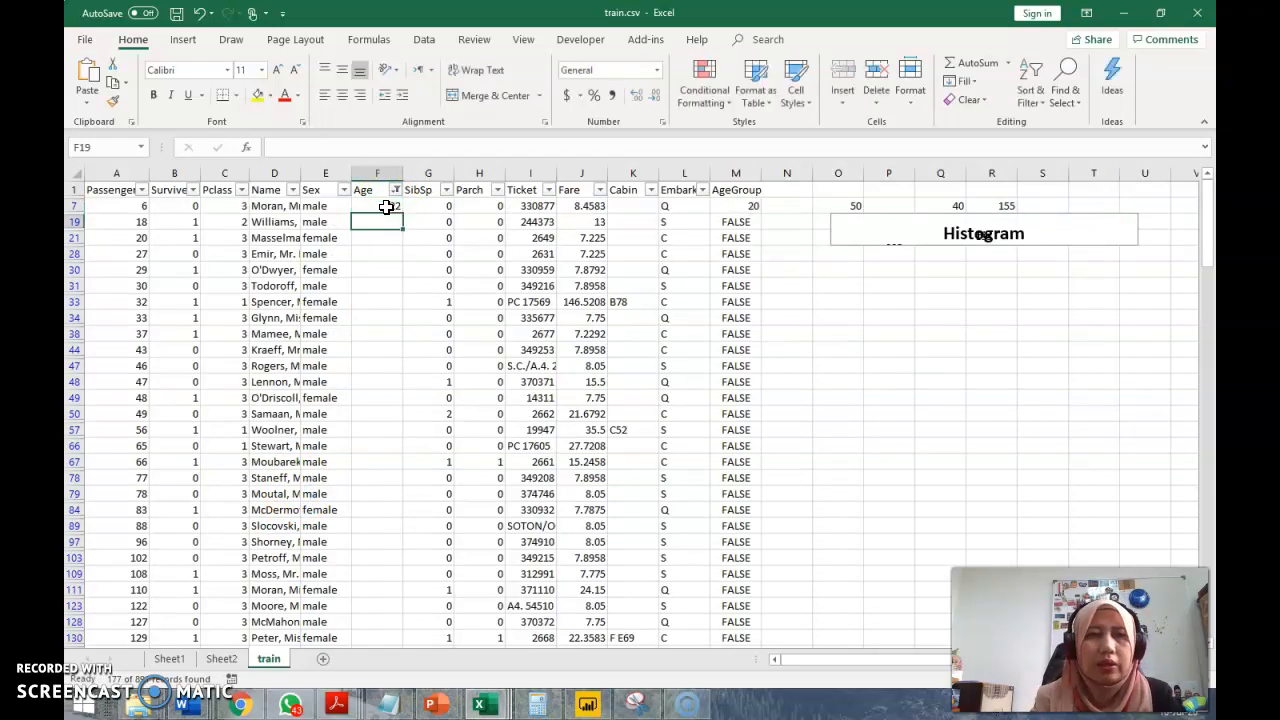
click(390, 208)
double_click(403, 214)
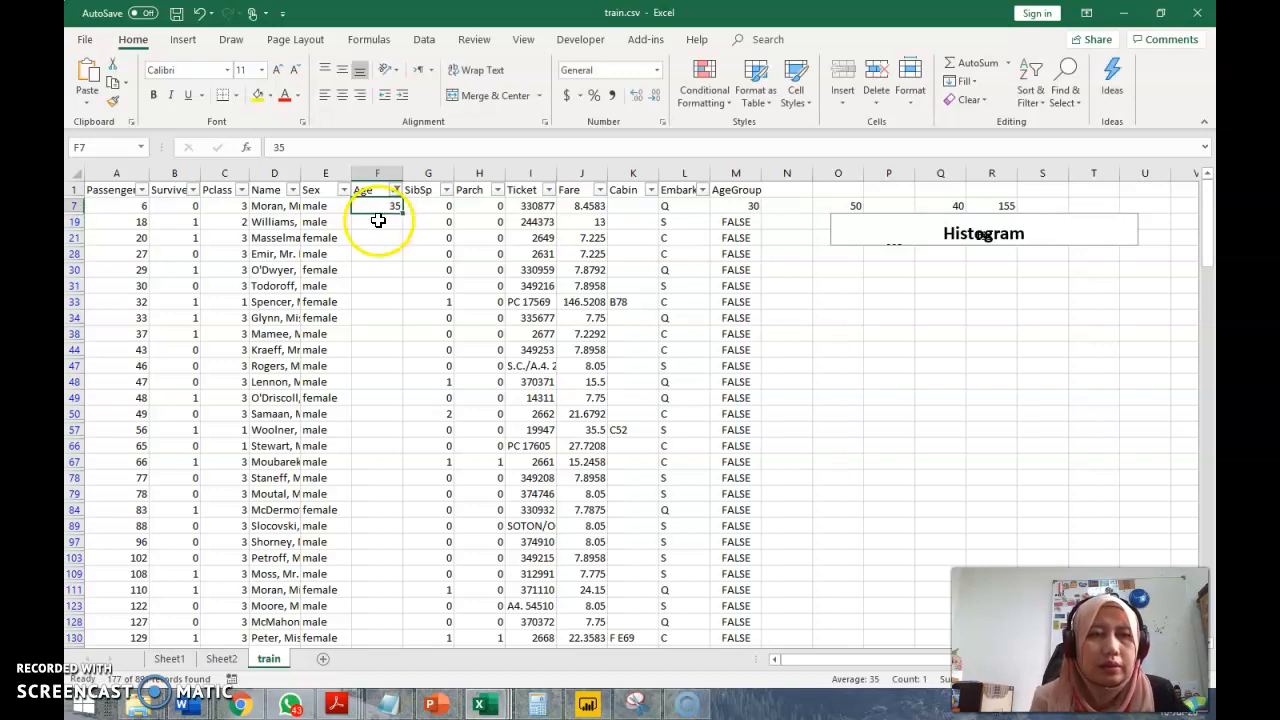
click(376, 204)
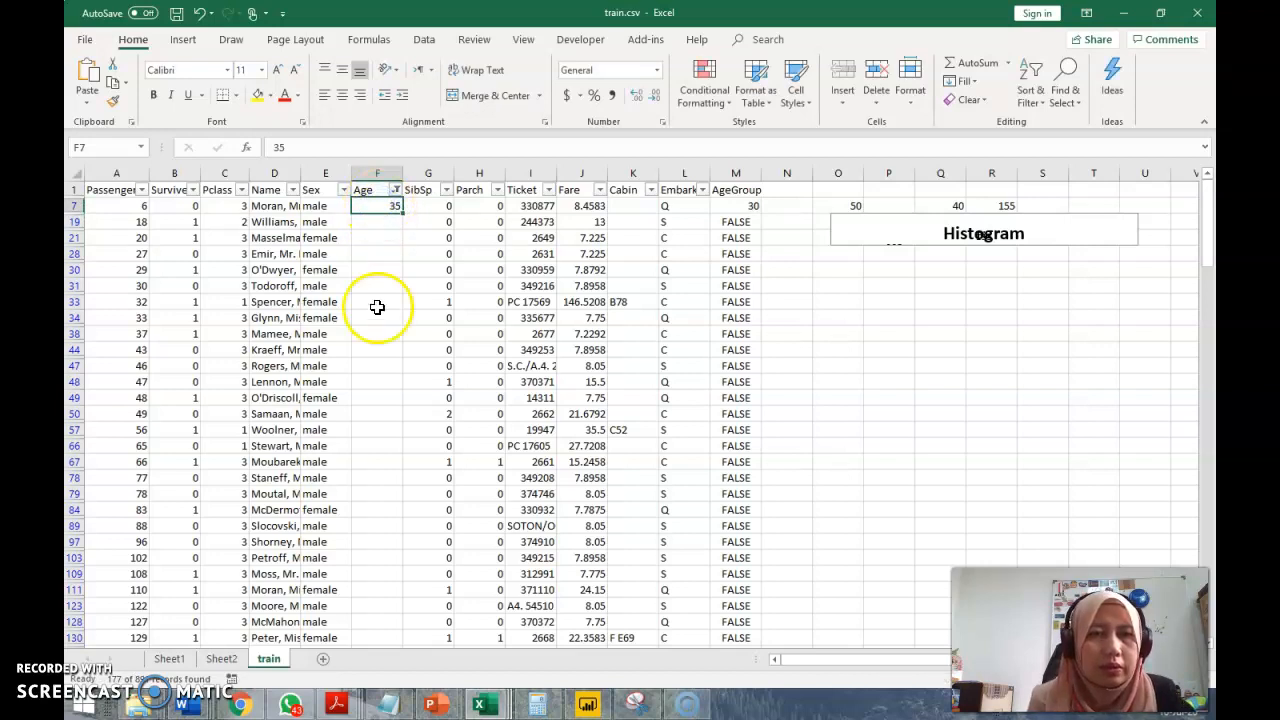
key(Delete)
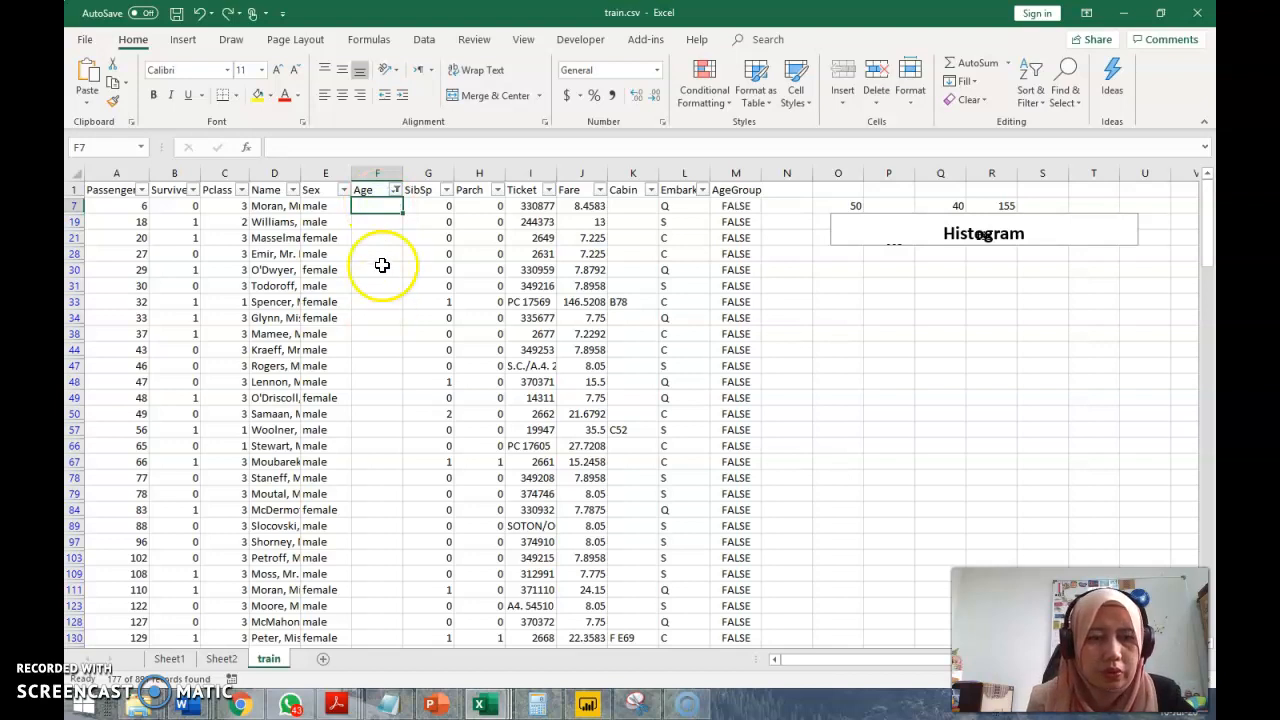
Enter 22 as the age in F7 and copy that cell
click(375, 206)
text(2)
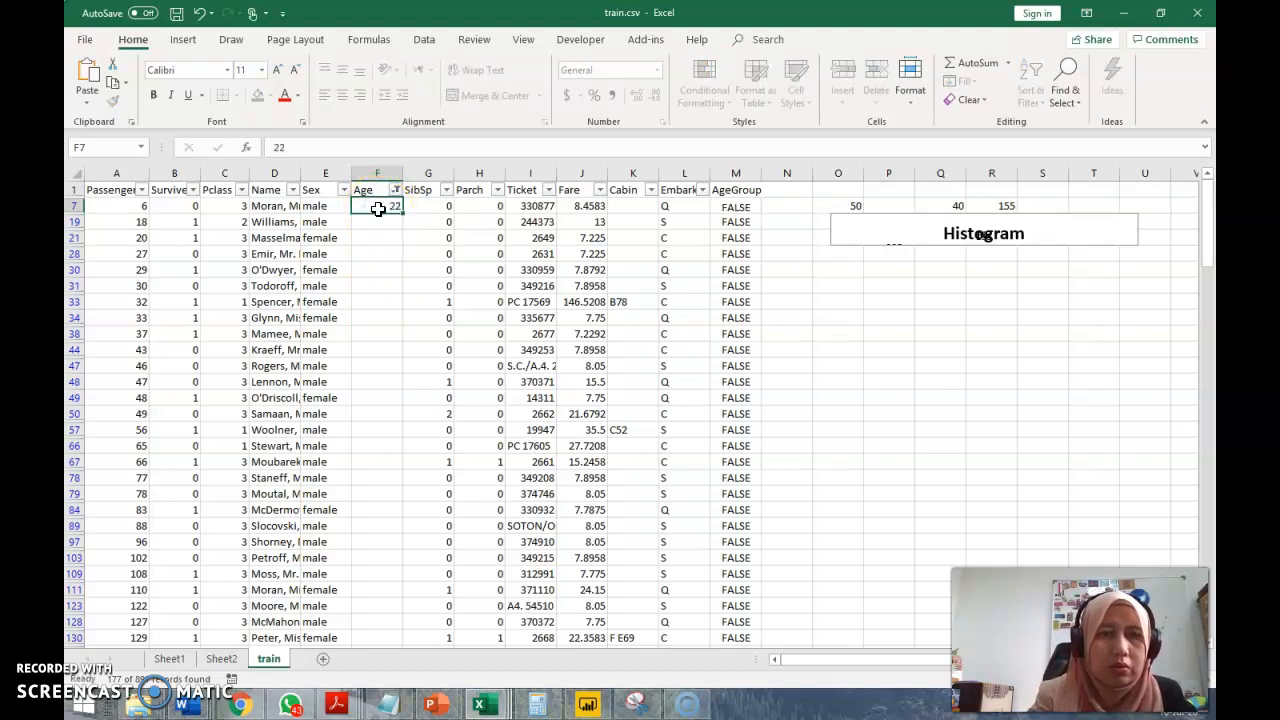
text(2)
key(Return)
key(Up)
Paste the copied age of 22 into all remaining blank Age cells from F19 down to the last filtered passenger row
key(Down)
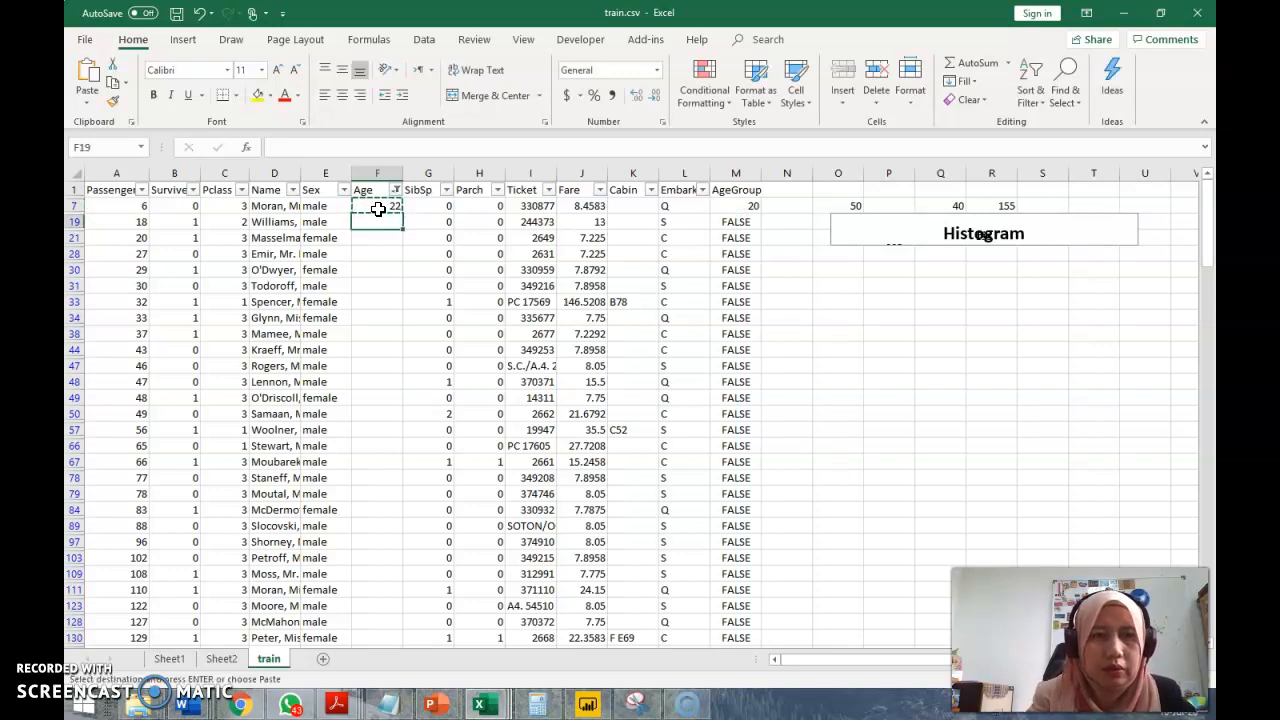
key(shift+Down)
key(shift+Down)
key(shift+Down)
key(shift+Down)
key(shift+Down)
key(shift+Down)
key(shift+Down)
key(shift+Down)
key(shift+Down)
key(shift+Down)
key(shift+Down)
key(shift+Down)
key(shift+Down)
key(shift+Down)
key(shift+Down)
key(shift+Down)
key(shift+Down)
key(shift+Down)
key(shift+Down)
key(shift+Down)
key(shift+Down)
key(shift+Down)
key(shift+Down)
key(shift+Down)
key(shift+Down)
key(shift+Down)
key(shift+Down)
key(shift+Down)
key(shift+Down)
key(shift+Down)
key(shift+Down)
key(shift+Down)
key(shift+Down)
key(shift+Down)
key(shift+Down)
key(shift+Down)
key(shift+Down)
key(shift+Down)
key(shift+Down)
key(shift+Down)
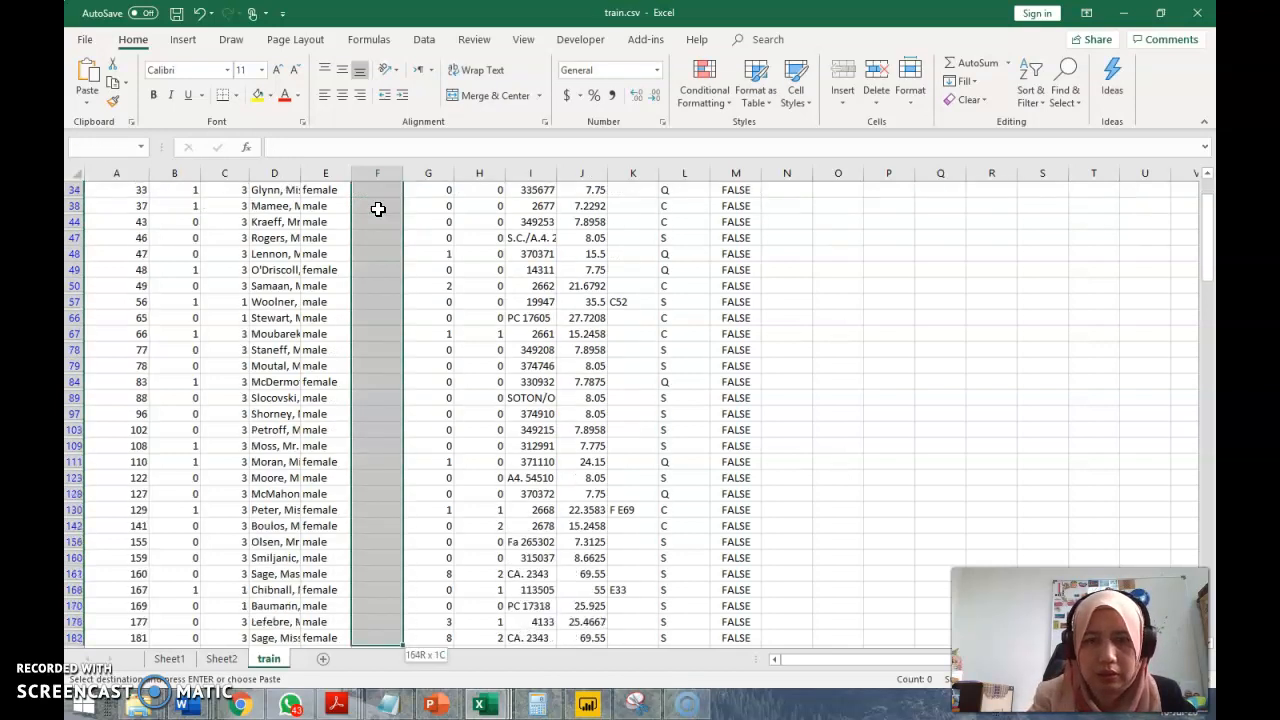
key(shift+Down)
key(shift+Down)
key(shift+Down)
key(shift+Down)
key(shift+Down)
key(shift+Down)
key(shift+Down)
key(shift+Down)
key(shift+Down)
key(shift+Down)
key(shift+Down)
key(shift+Down)
key(shift+Down)
key(shift+Down)
key(shift+Down)
key(shift+Down)
key(shift+Down)
key(shift+Down)
key(shift+Down)
key(shift+Down)
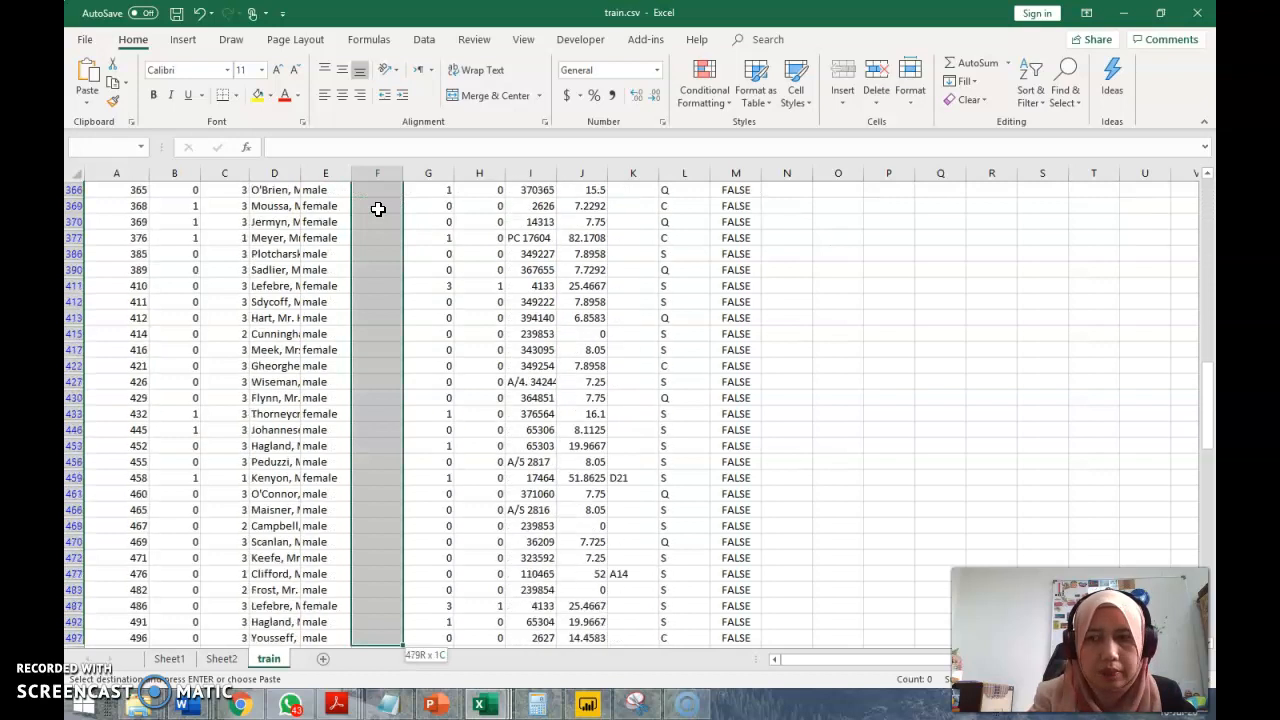
key(shift+Down)
key(shift+Down)
key(shift+Down)
key(shift+Down)
key(shift+Down)
key(shift+Down)
key(shift+Down)
key(shift+Down)
key(shift+Down)
key(shift+Down)
key(shift+Down)
key(shift+Down)
key(shift+Down)
key(shift+Down)
key(shift+Down)
key(shift+Down)
key(shift+Down)
key(shift+Down)
key(shift+Down)
key(shift+Down)
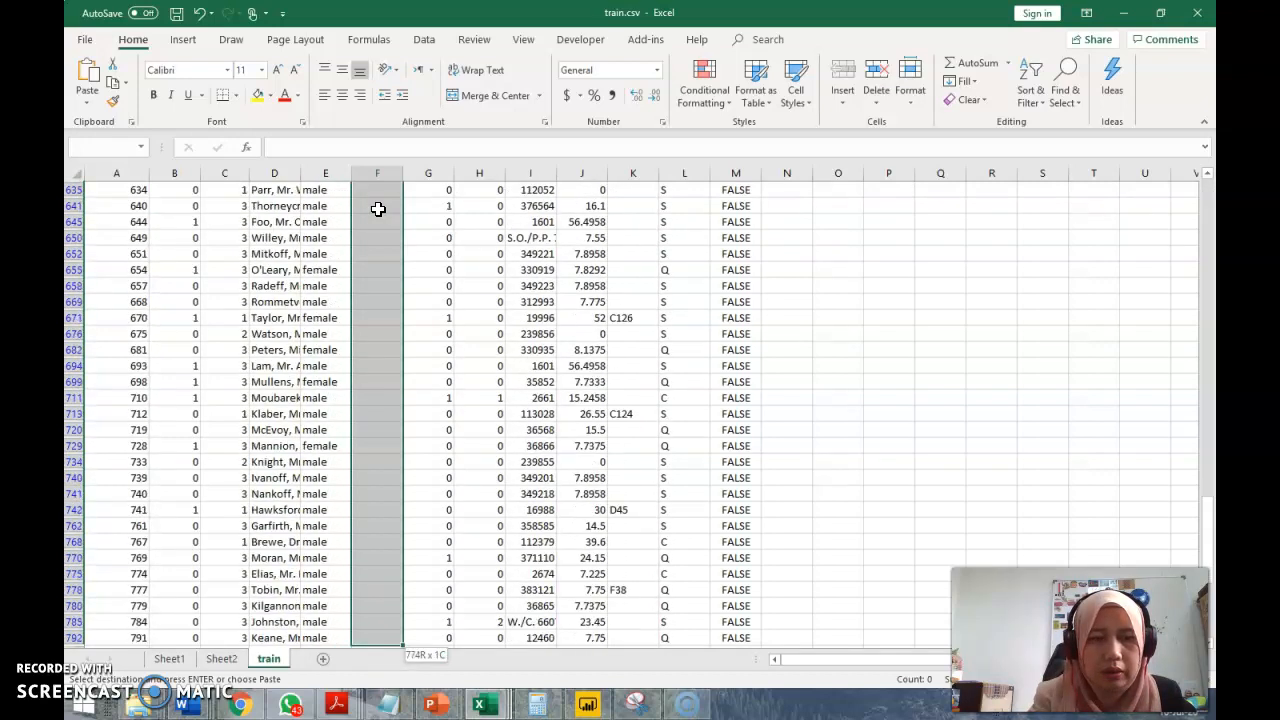
key(shift+Up)
key(shift+Up)
key(shift+Up)
key(shift+Up)
key(shift+Up)
key(shift+Up)
key(shift+Up)
key(shift+Up)
key(shift+Up)
key(shift+Up)
key(shift+Up)
key(shift+Up)
key(shift+Up)
key(shift+Up)
key(shift+Up)
key(shift+Up)
key(shift+Up)
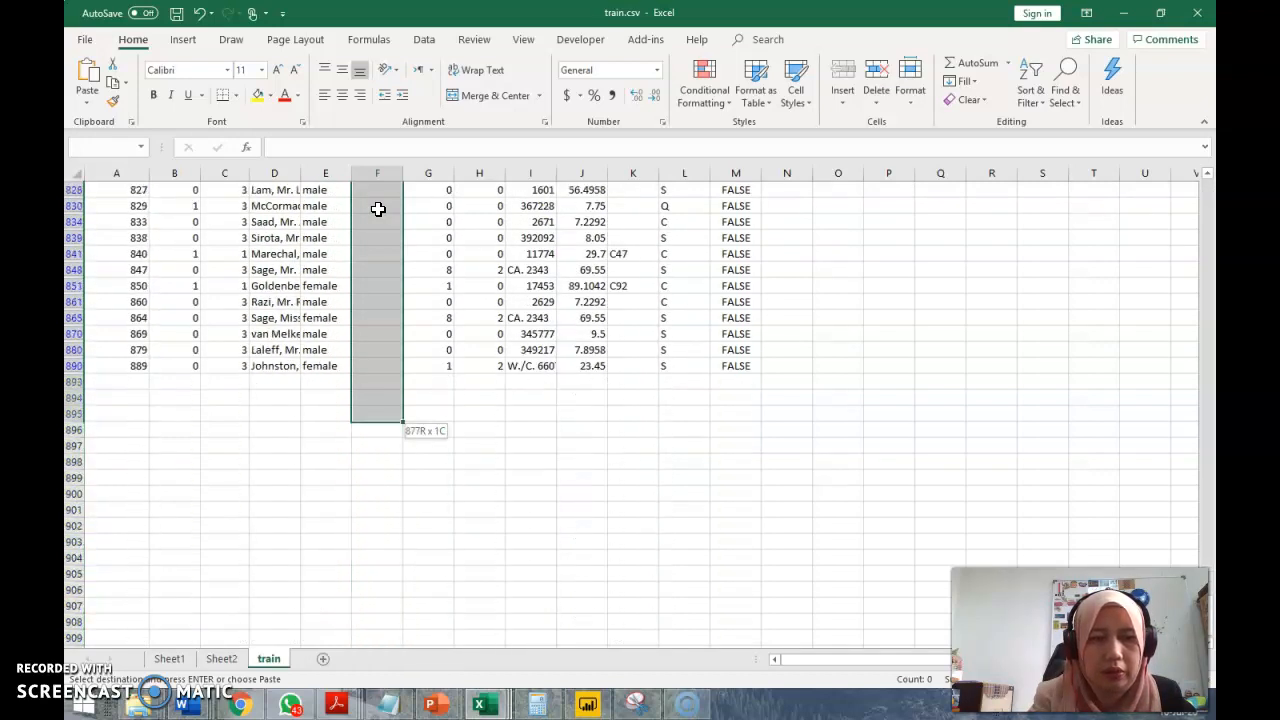
key(ctrl+v)
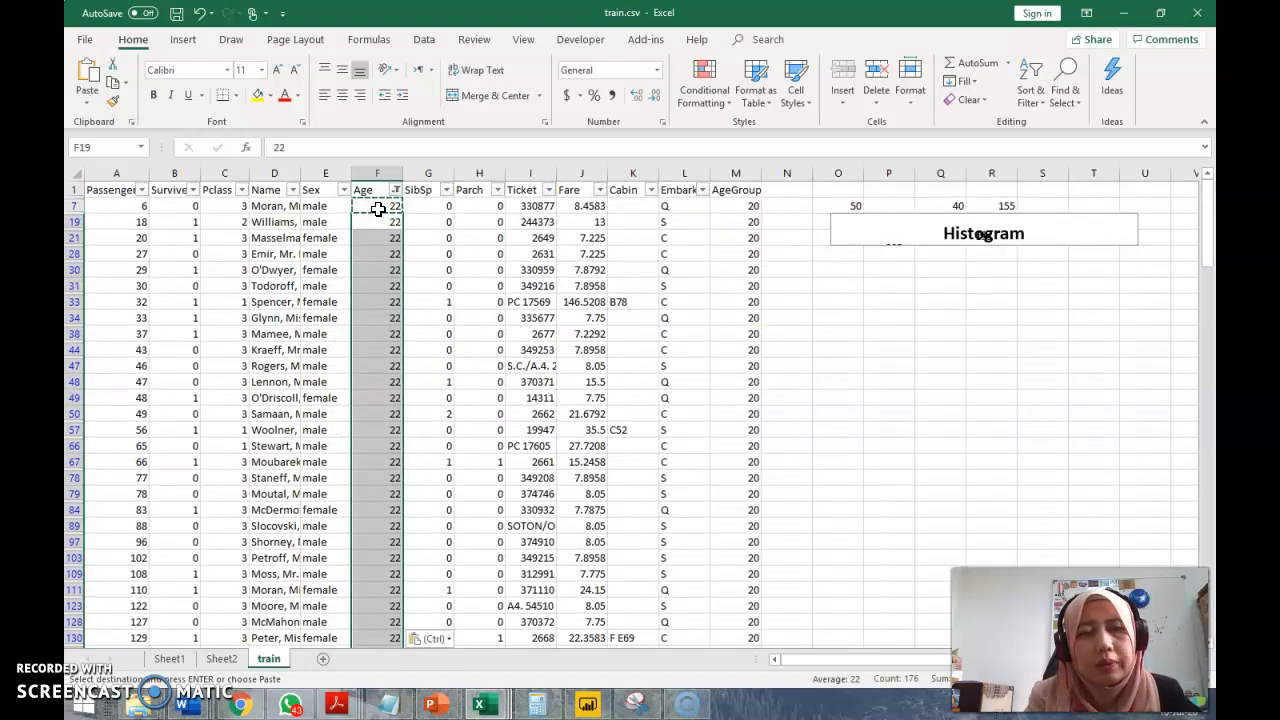
Reset the Age filter to show all values and check the AgeGroup formula in M9
click(628, 268)
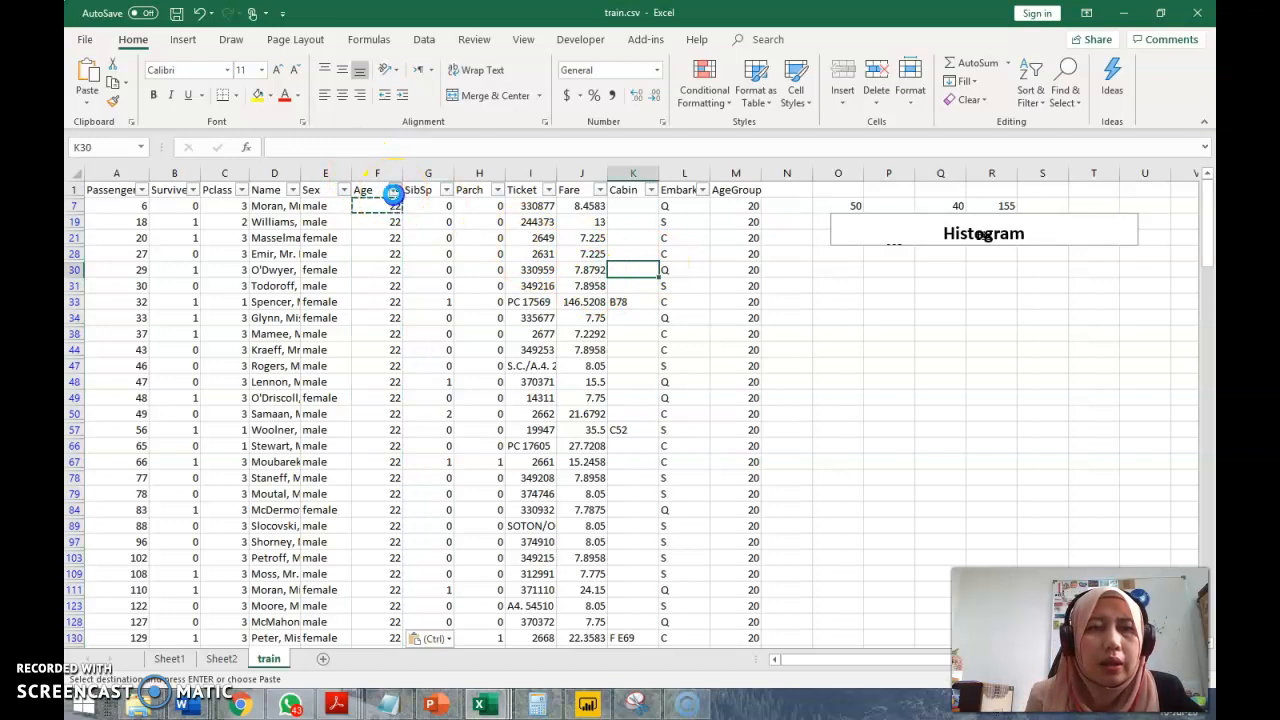
click(395, 190)
click(236, 344)
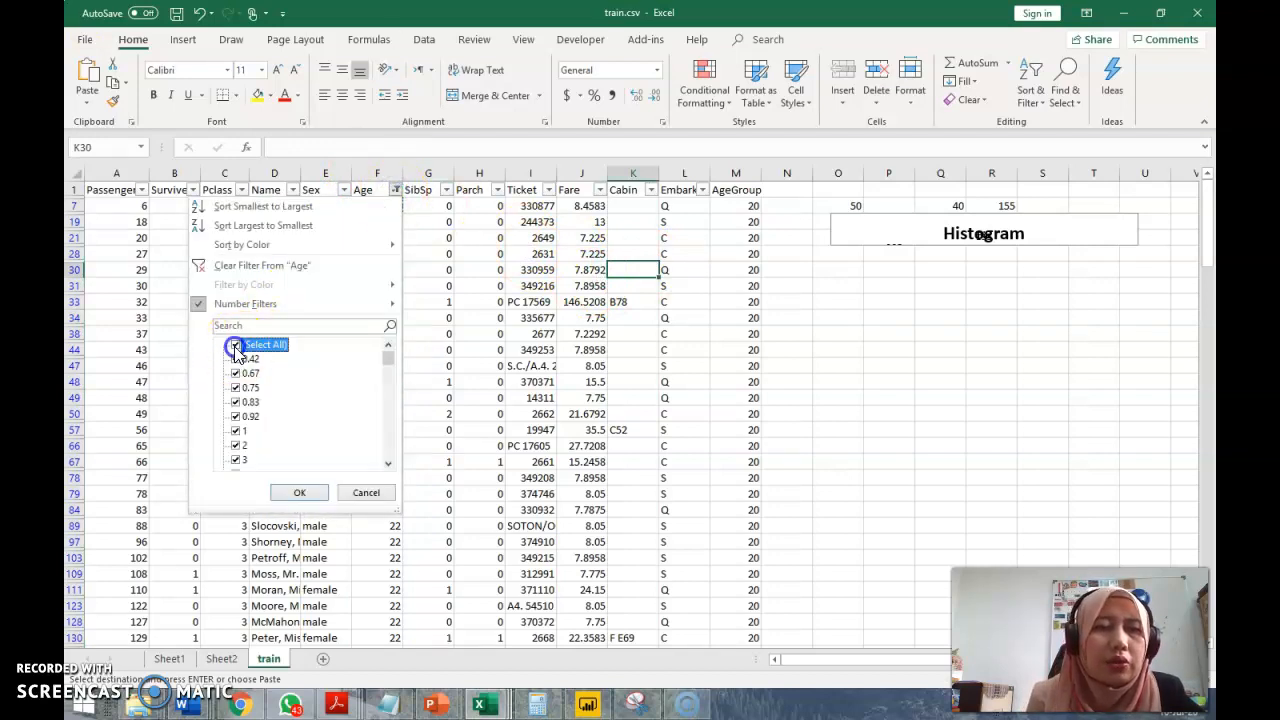
click(320, 494)
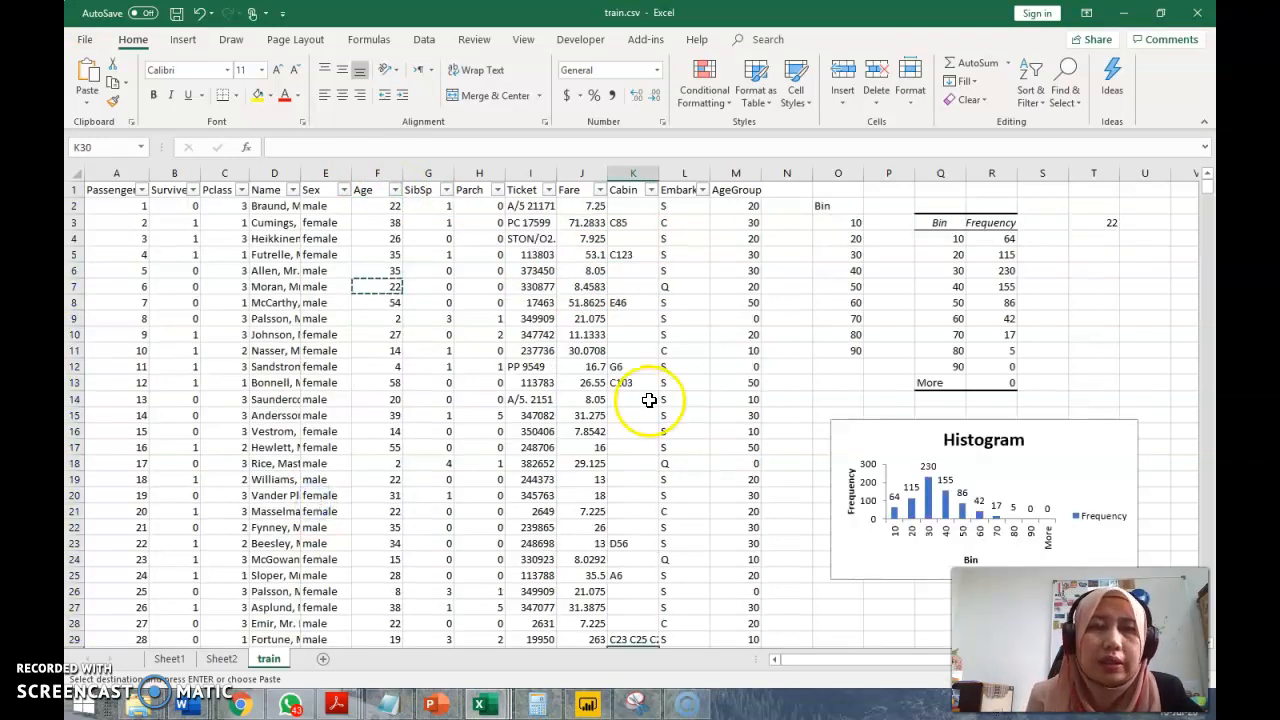
click(462, 318)
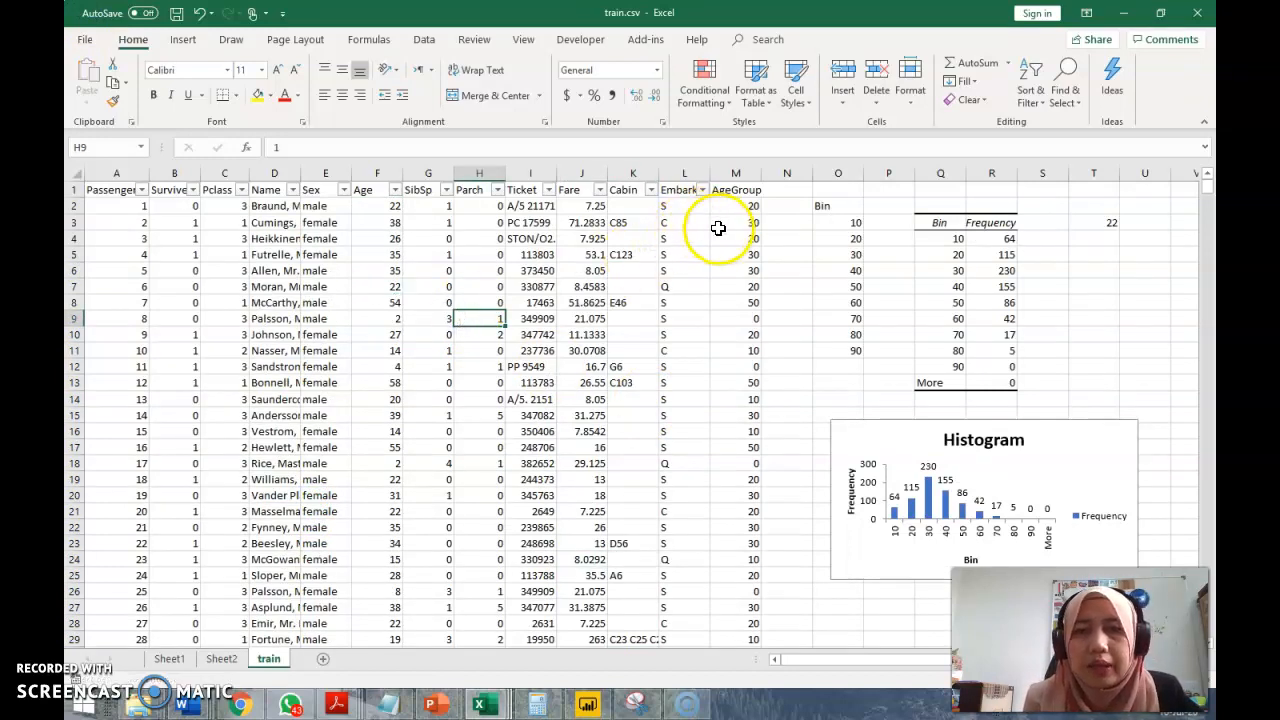
click(737, 319)
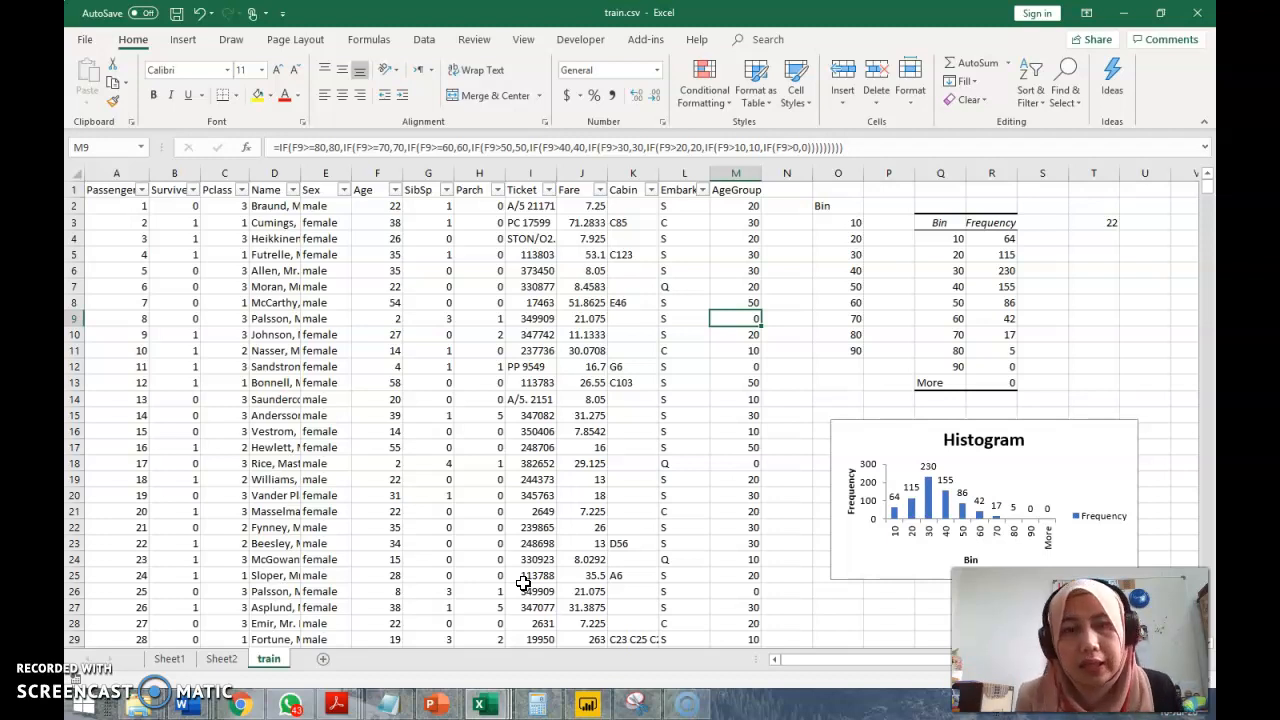
Create a new Data Model PivotTable from the survival PivotTable on Sheet2 using More Tables
click(222, 658)
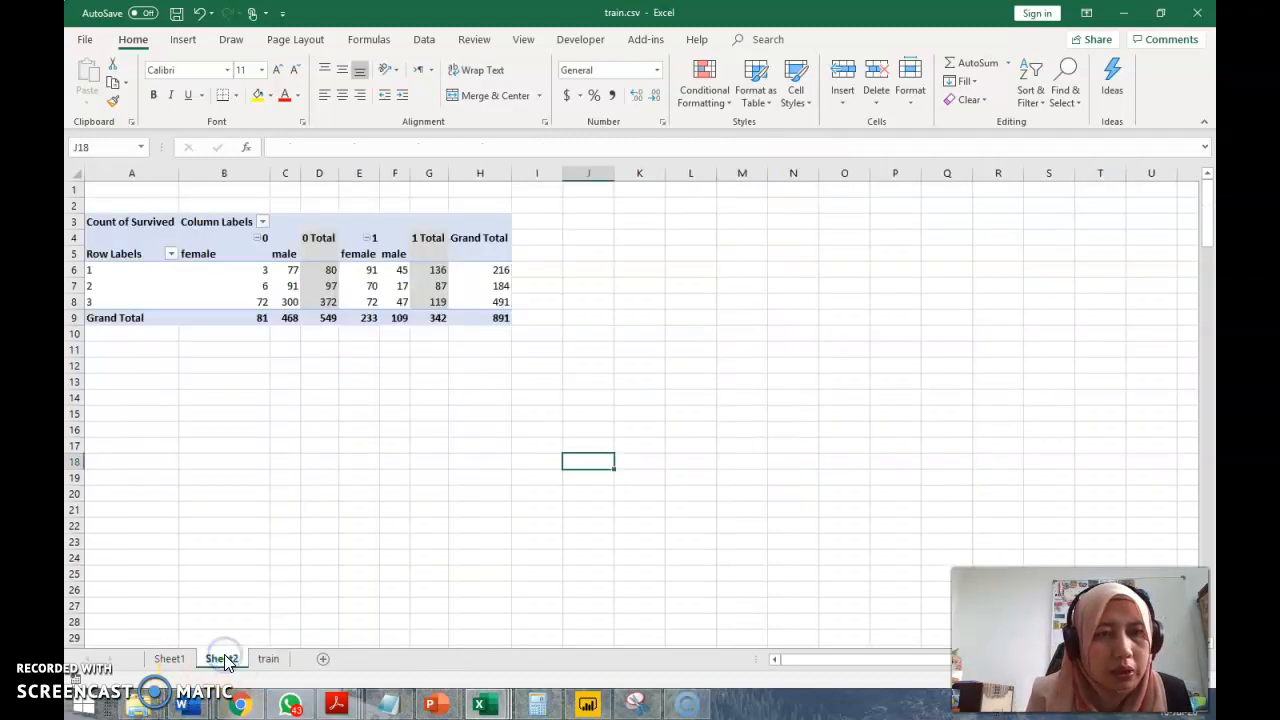
click(226, 272)
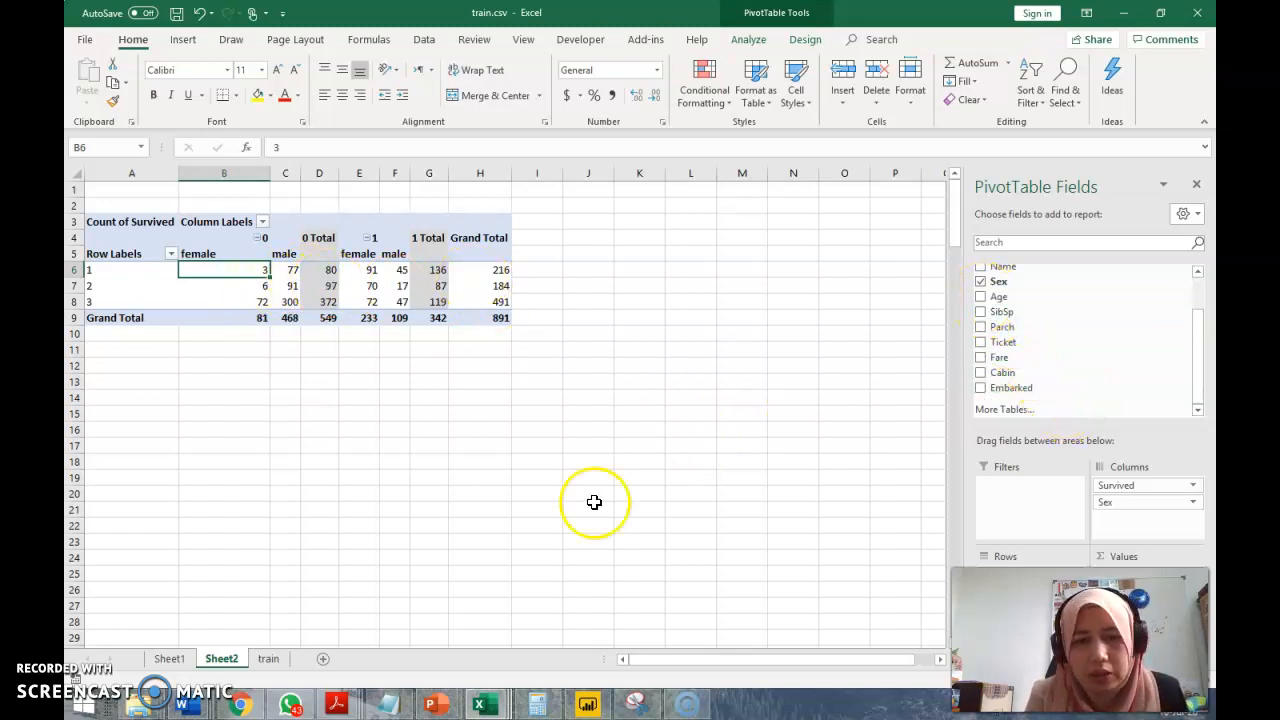
click(1029, 406)
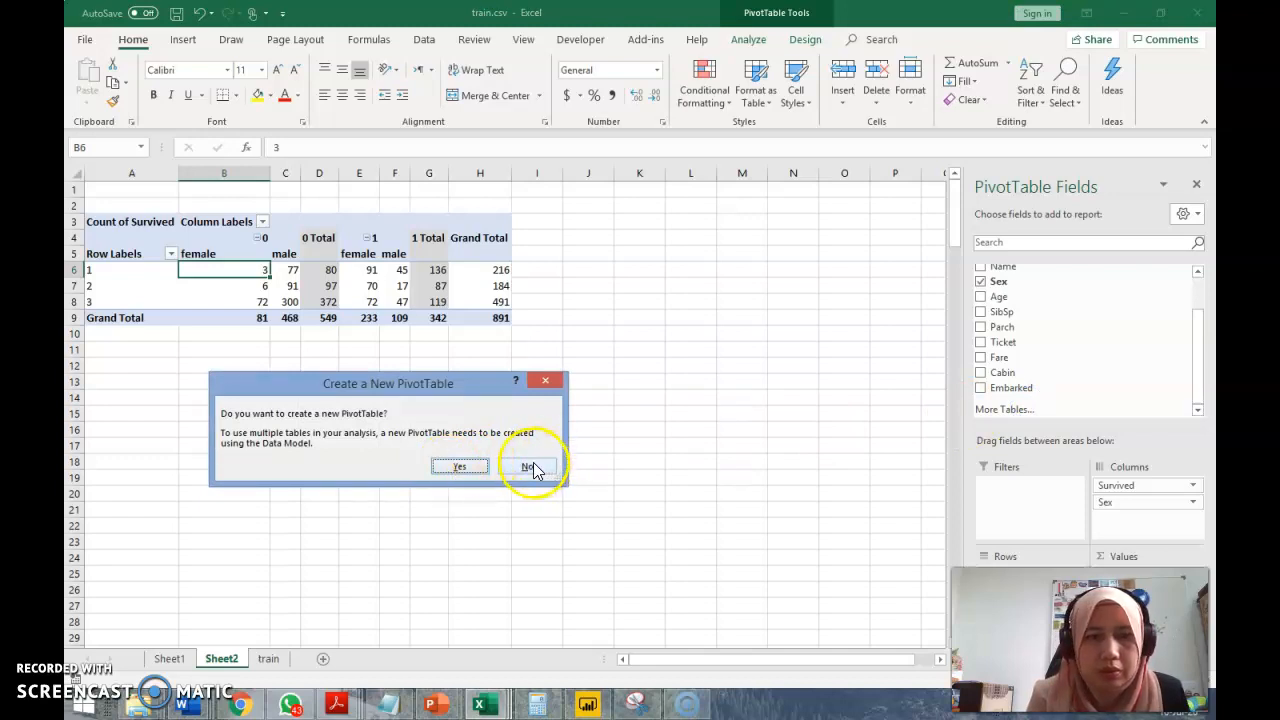
click(471, 463)
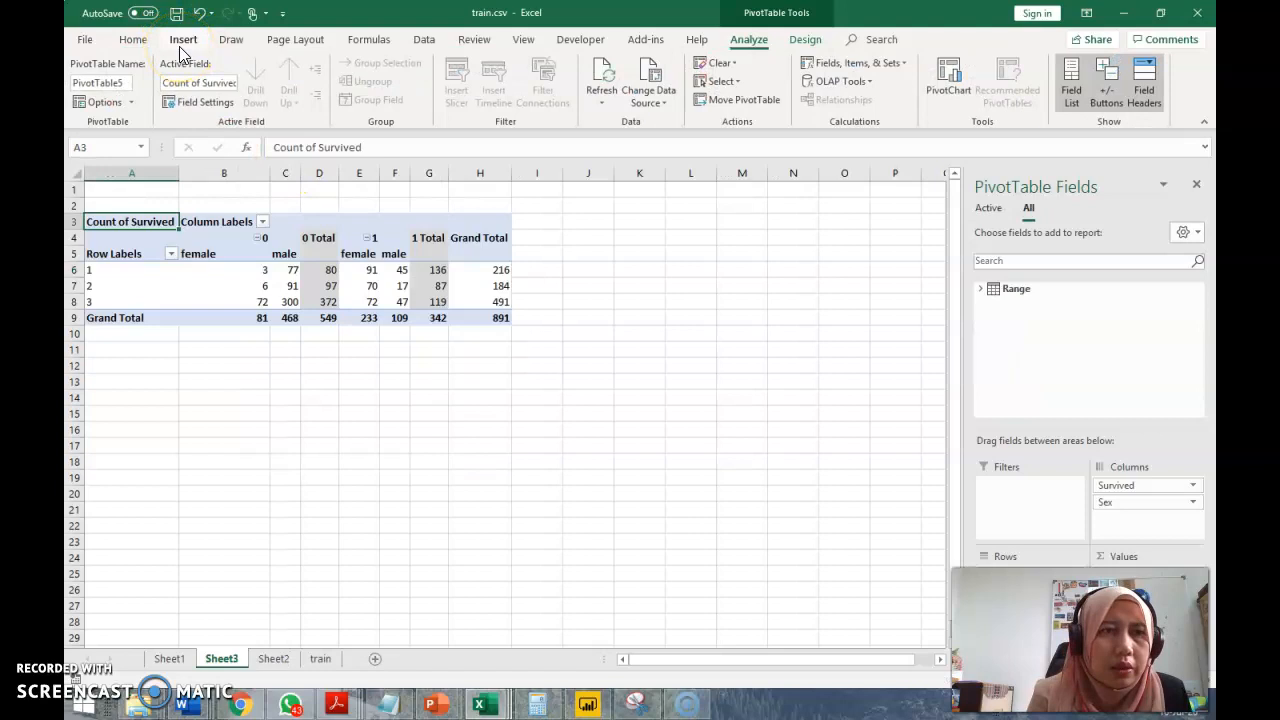
Expand the Range table in the new PivotTable's field list and look through its fields
click(401, 302)
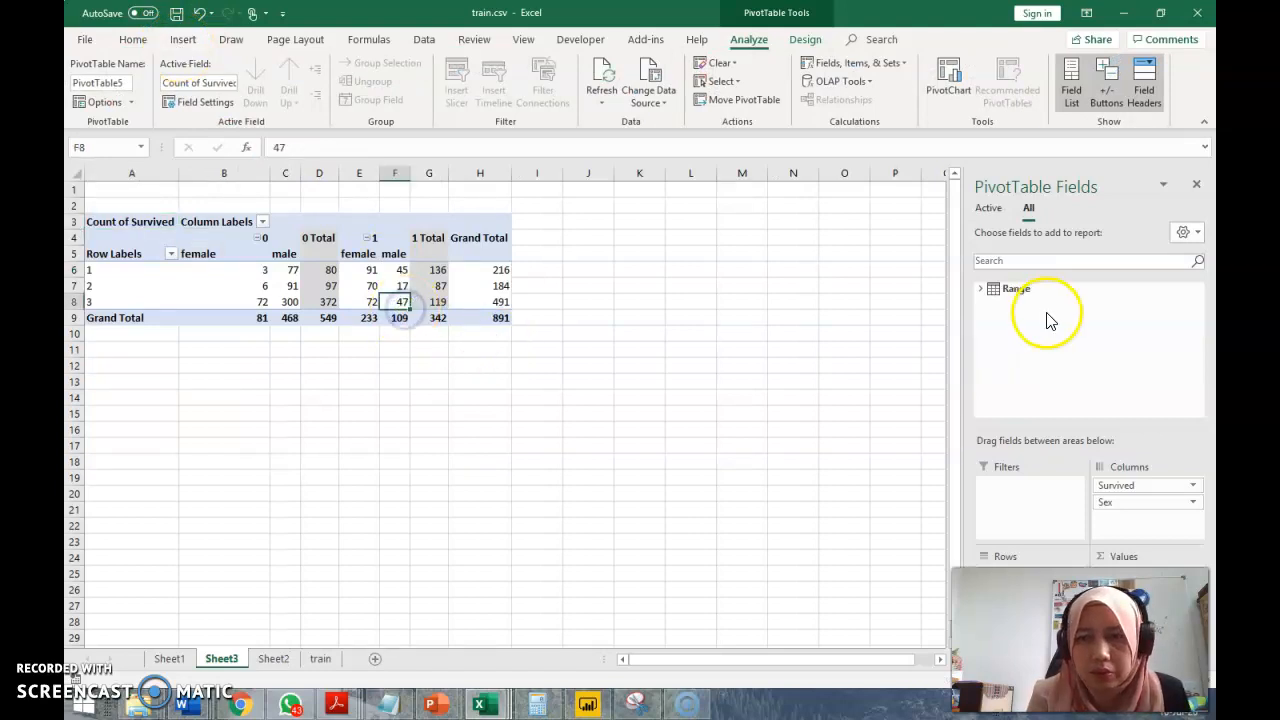
click(980, 288)
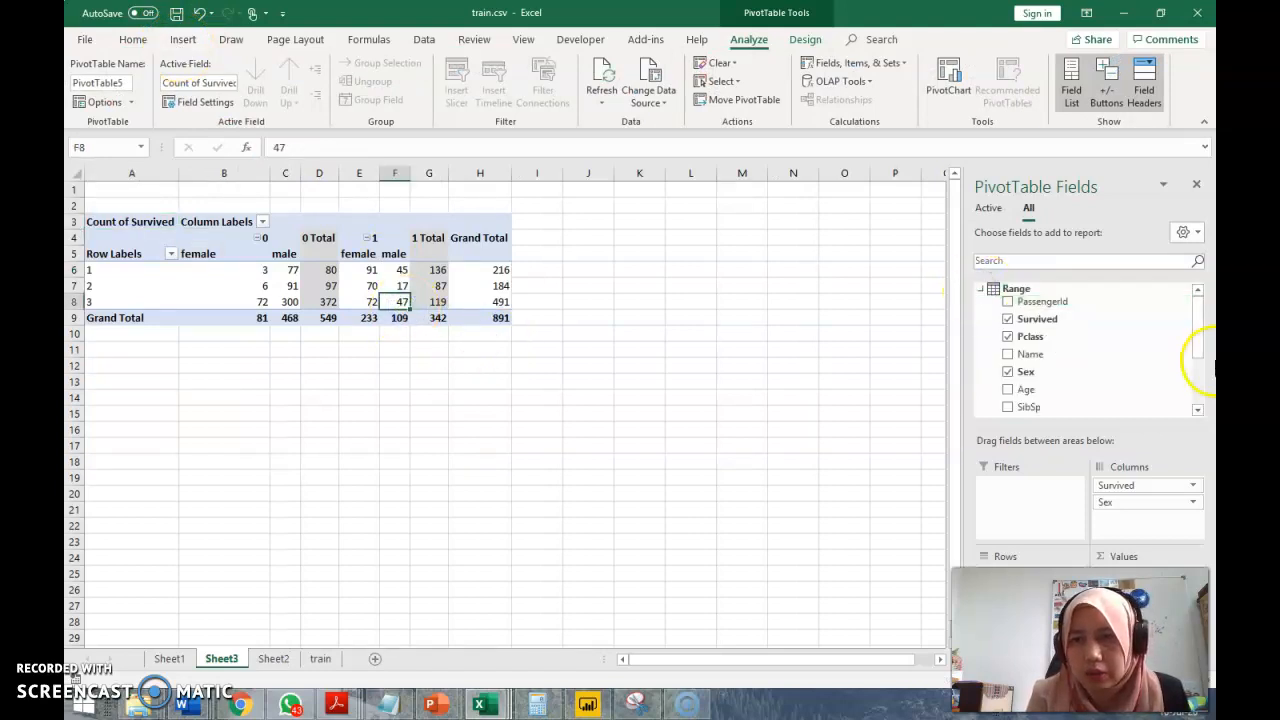
drag(1199, 343, 1195, 306)
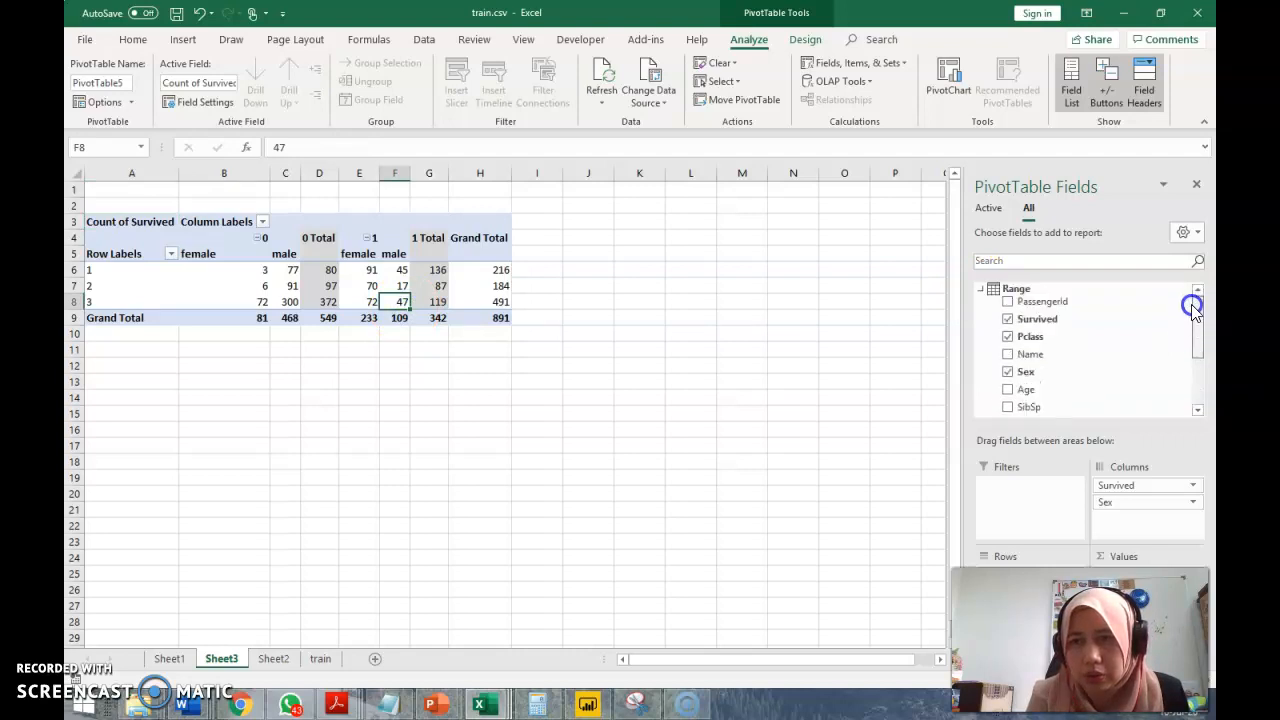
Create a PivotTable on a new worksheet from the train sheet's data range A1:M892, including the AgeGroup column
click(316, 660)
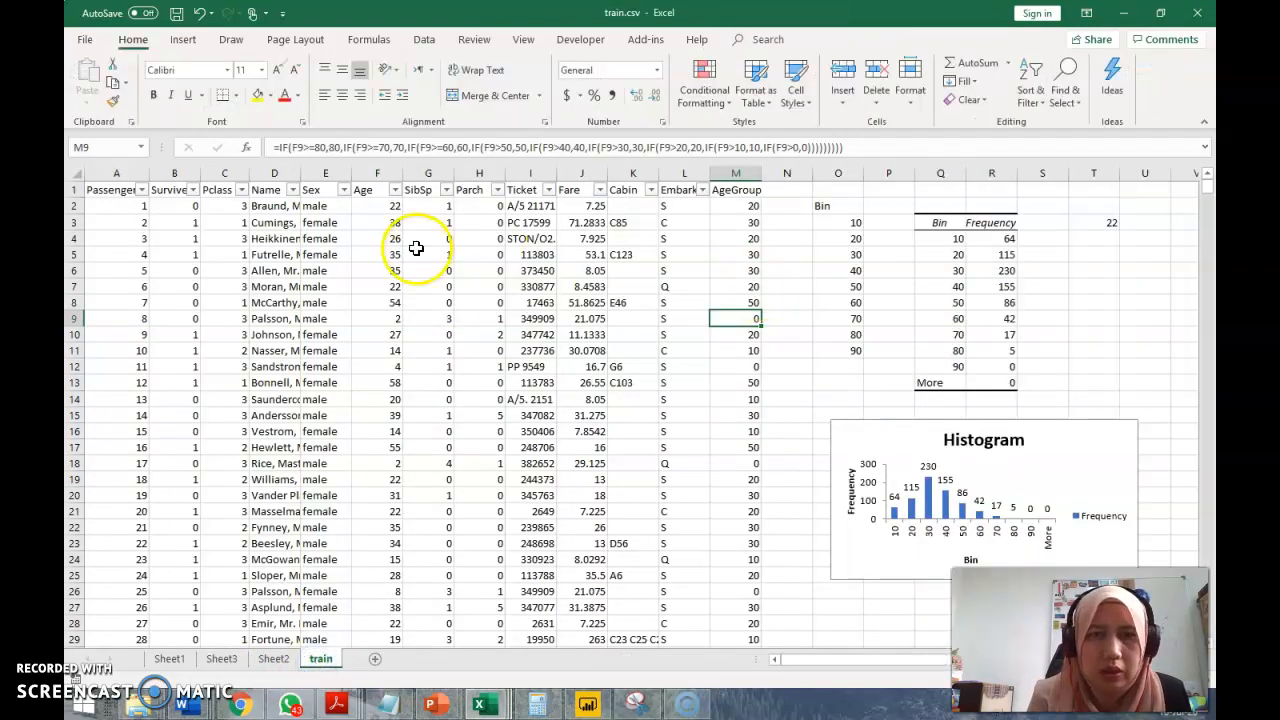
click(102, 189)
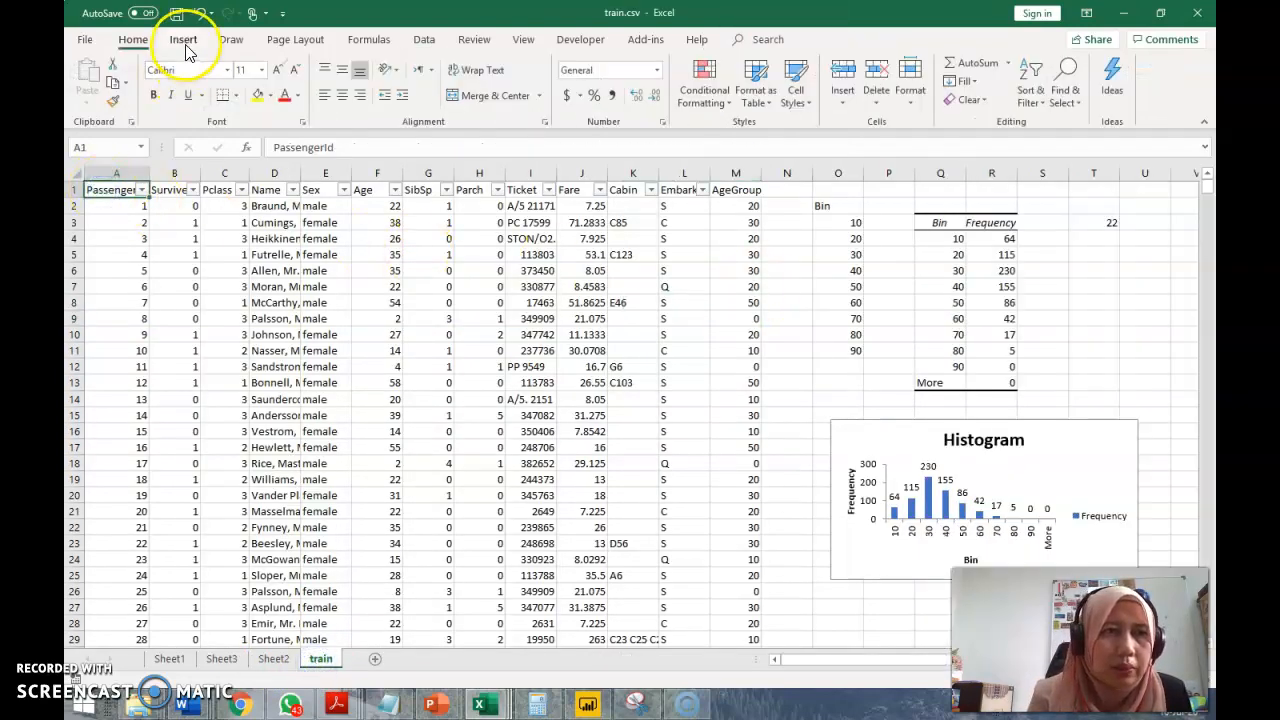
click(185, 42)
click(94, 76)
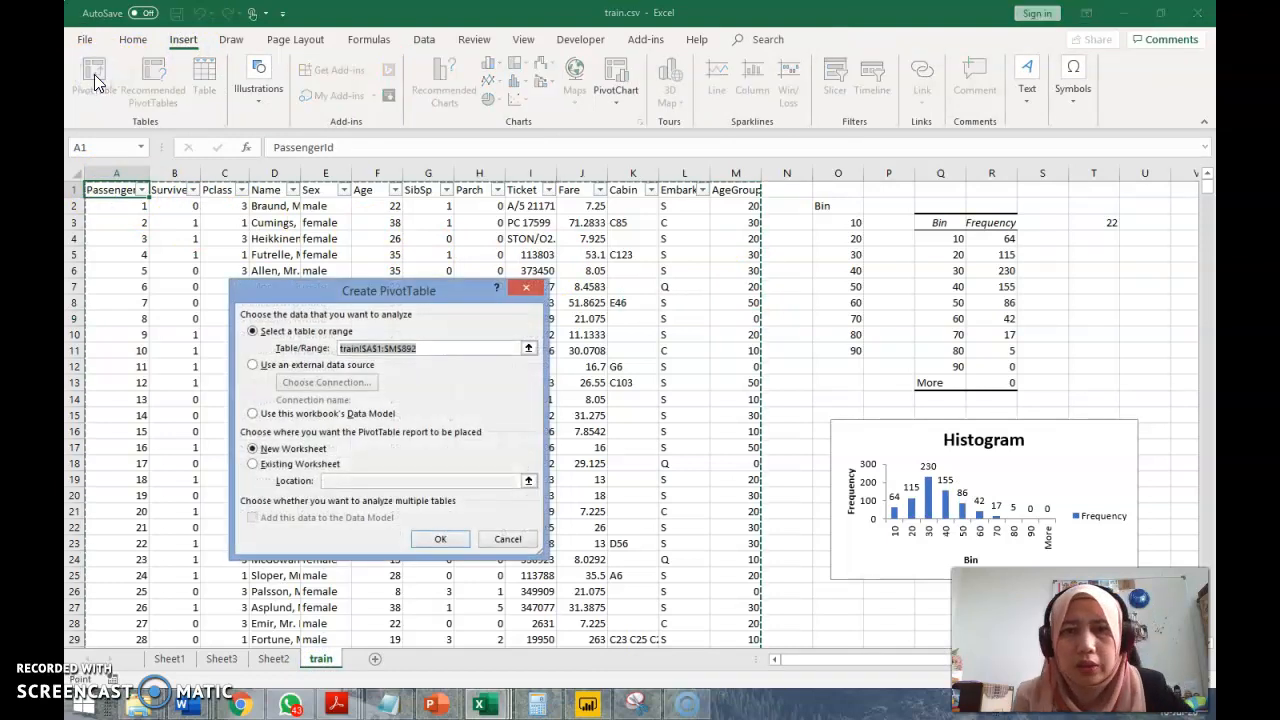
click(447, 538)
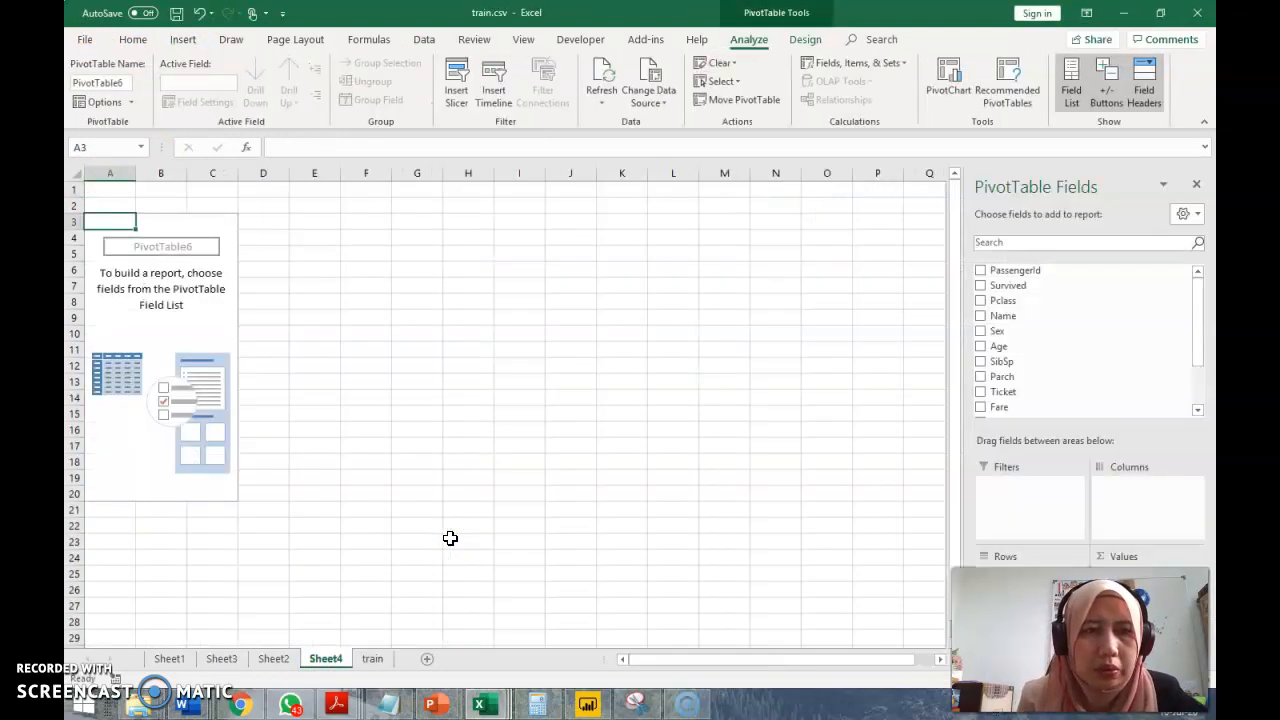
Add the Survived and Sex fields as column labels of the new PivotTable, with Sex below Survived
drag(1008, 288, 1122, 514)
mouse_move(992, 331)
mouse_down()
mouse_move(1108, 528)
mouse_move(1057, 366)
mouse_move(983, 324)
mouse_up()
drag(1203, 343, 1201, 365)
drag(1010, 300, 1116, 502)
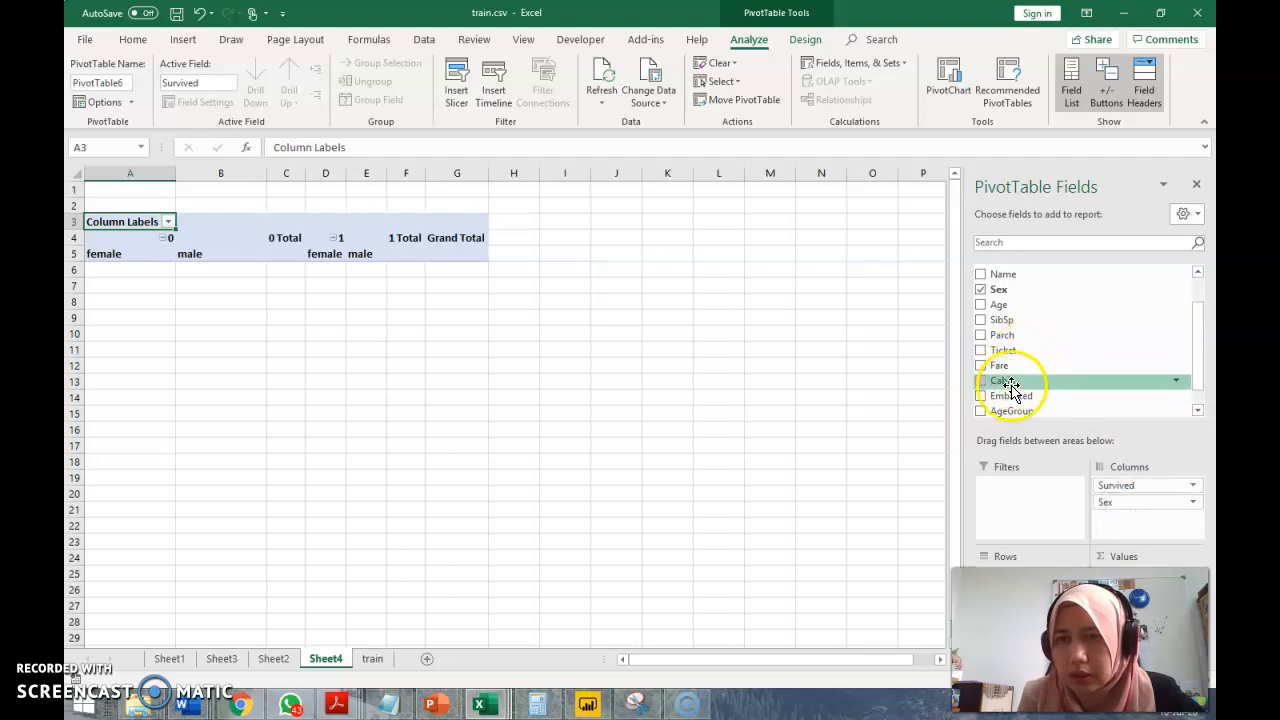
Add AgeGroup as the third column field below Sex and place Pclass in the PivotTable's rows
scroll(1013, 368, down, 3)
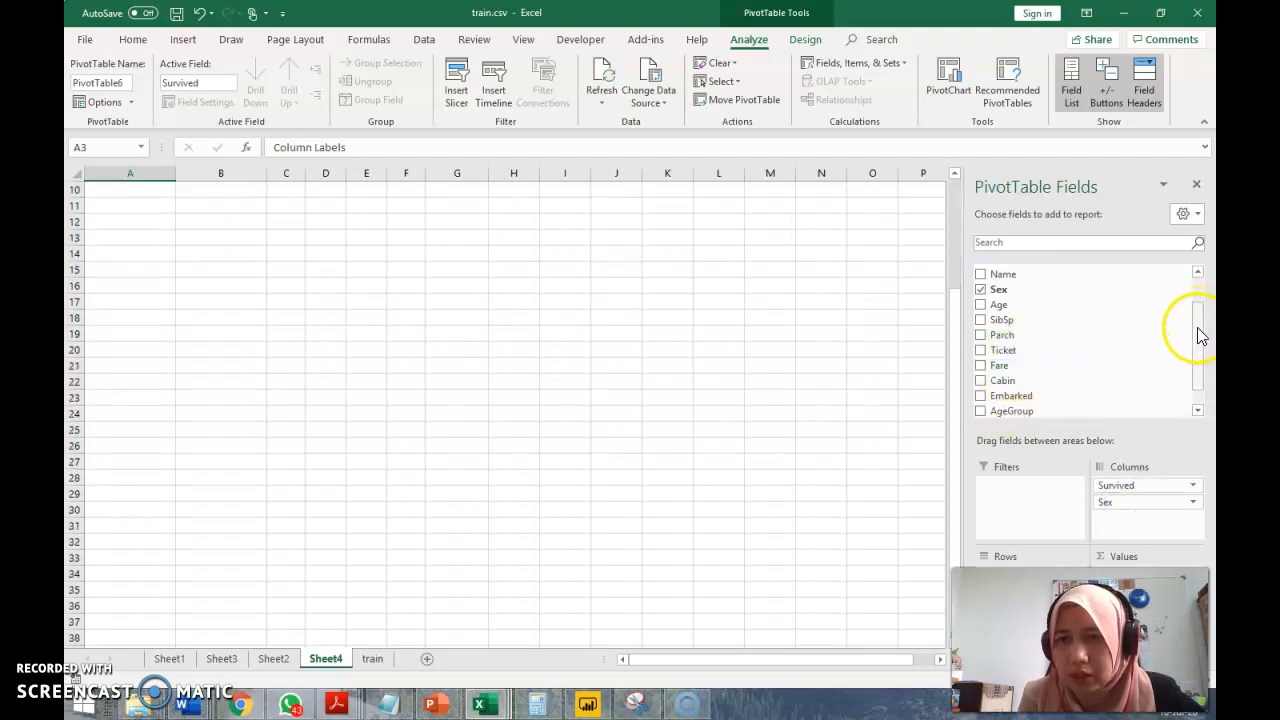
drag(1200, 337, 1194, 297)
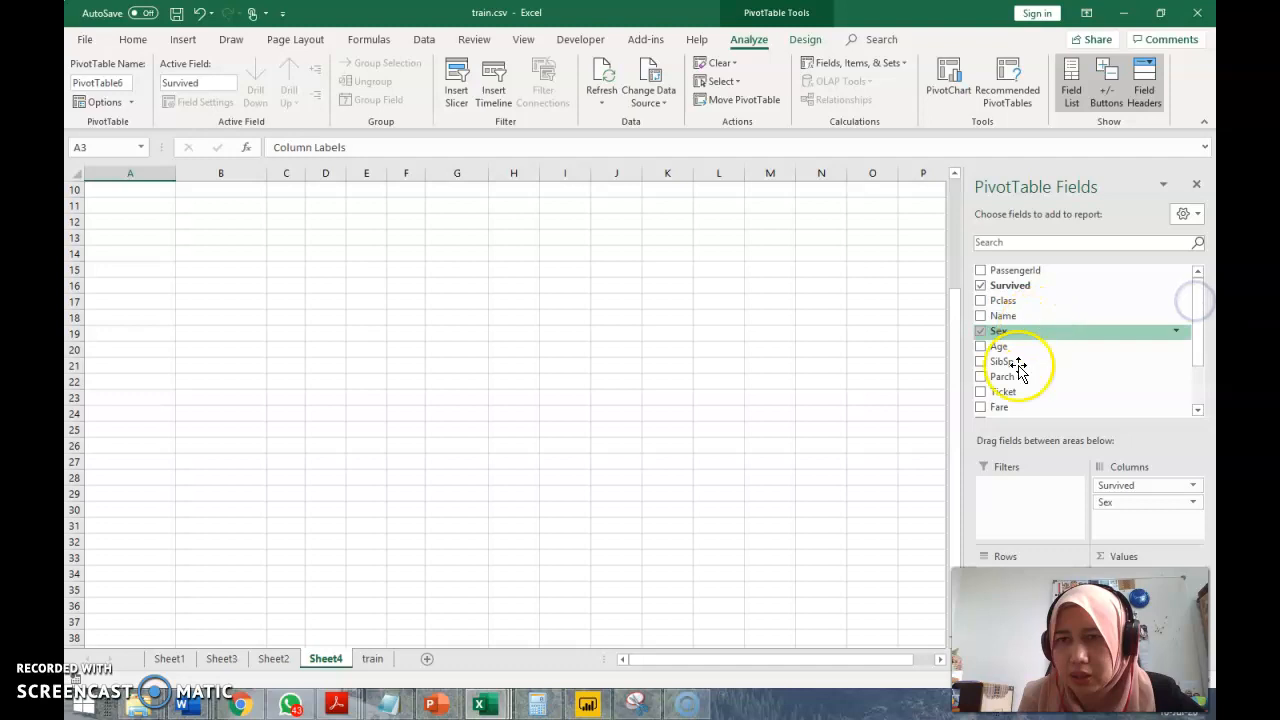
click(1196, 398)
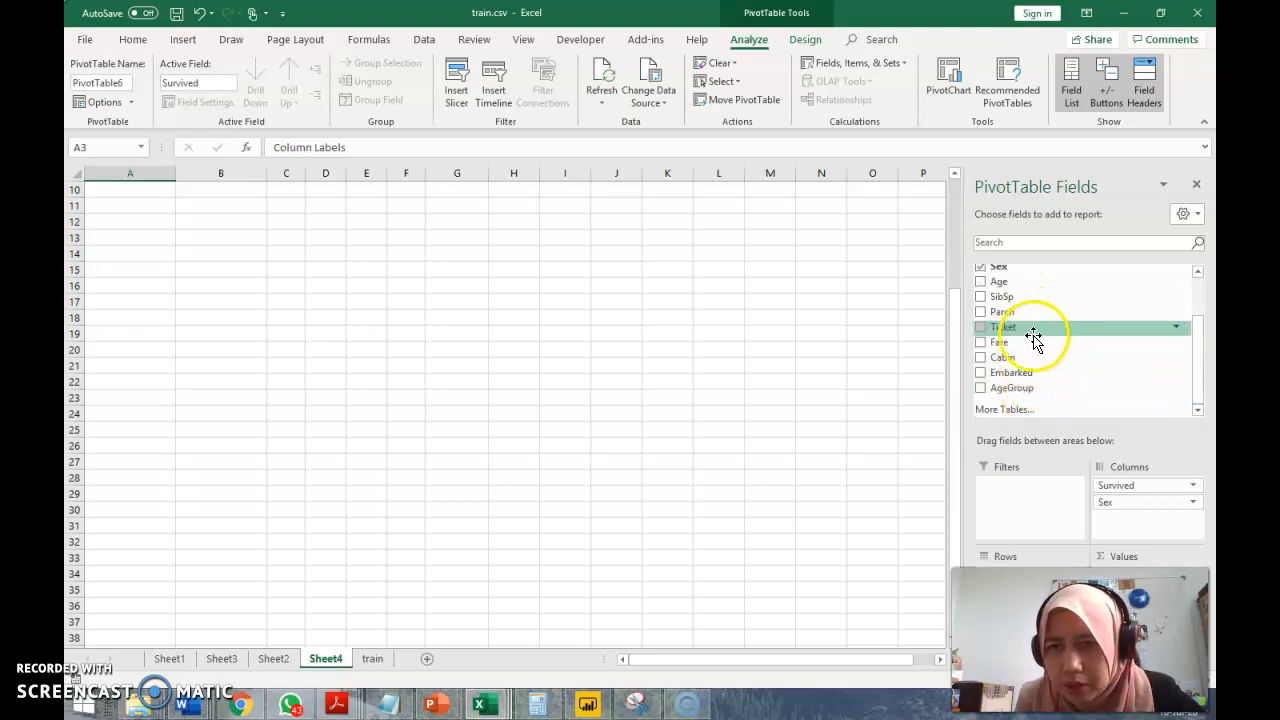
drag(1030, 388, 1157, 522)
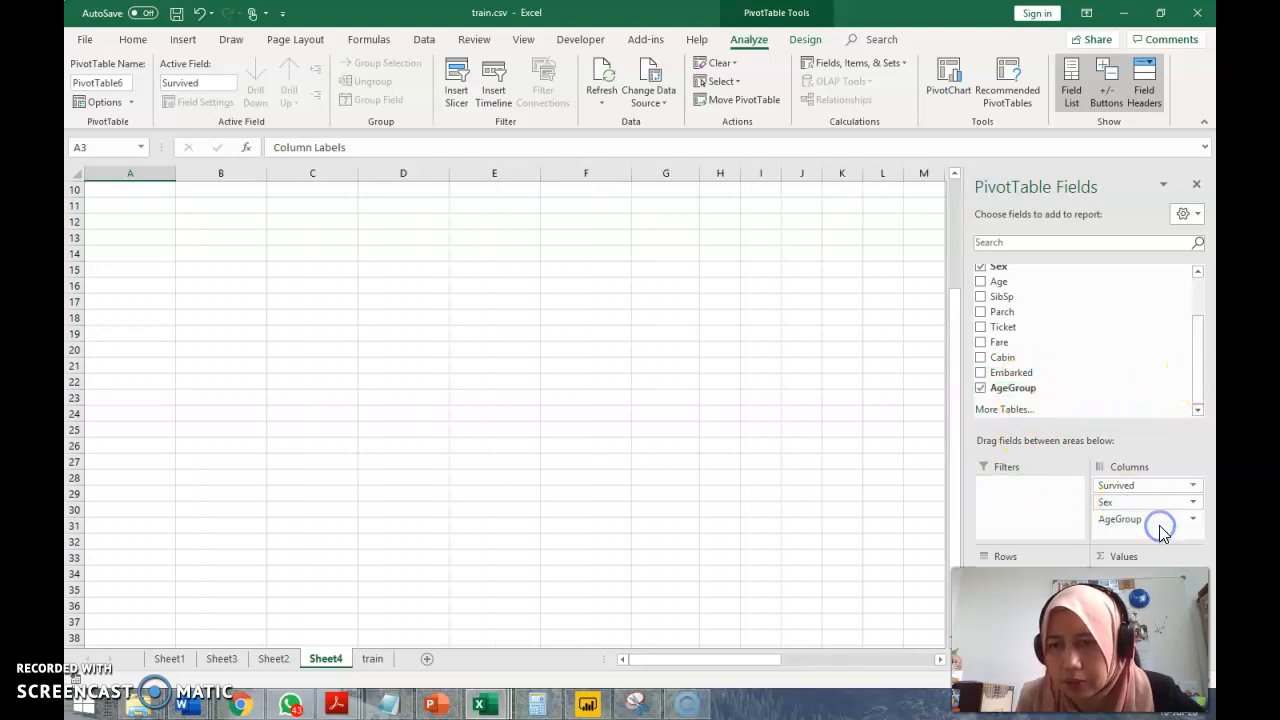
drag(1202, 350, 1200, 309)
drag(1040, 290, 1030, 580)
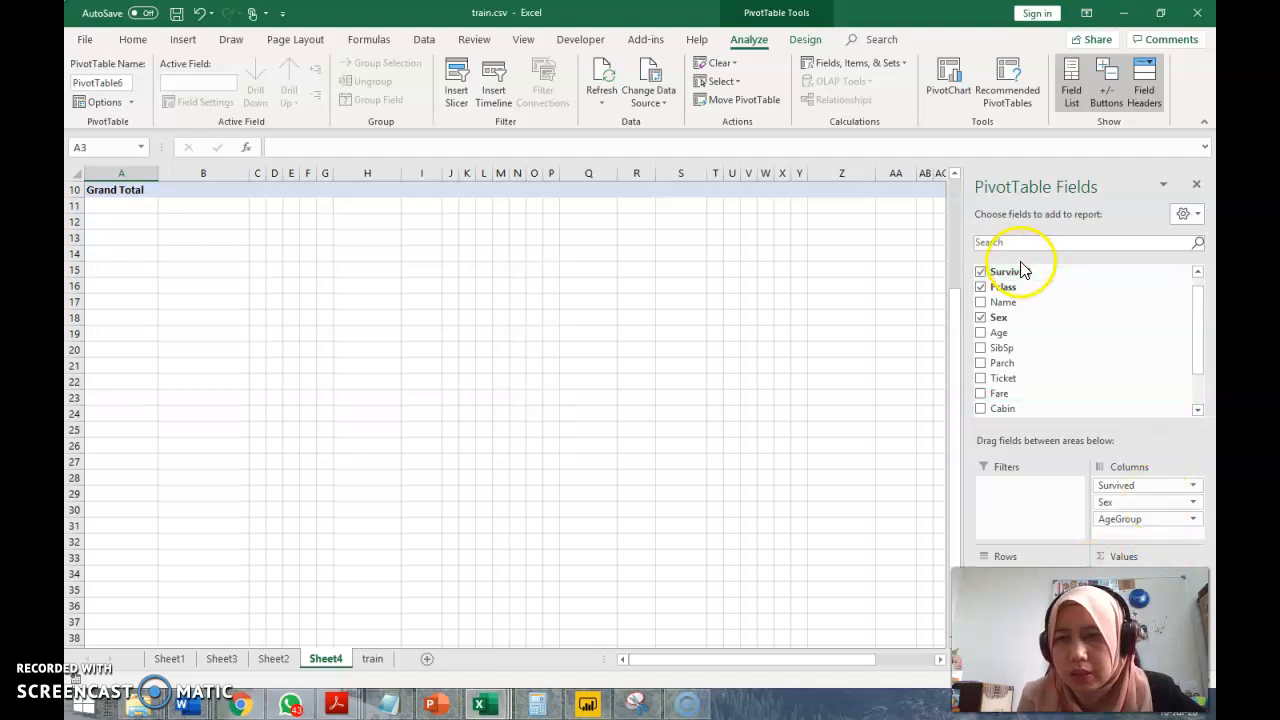
Add Survived as the PivotTable's value field and summarize it by Count
drag(1010, 271, 1170, 560)
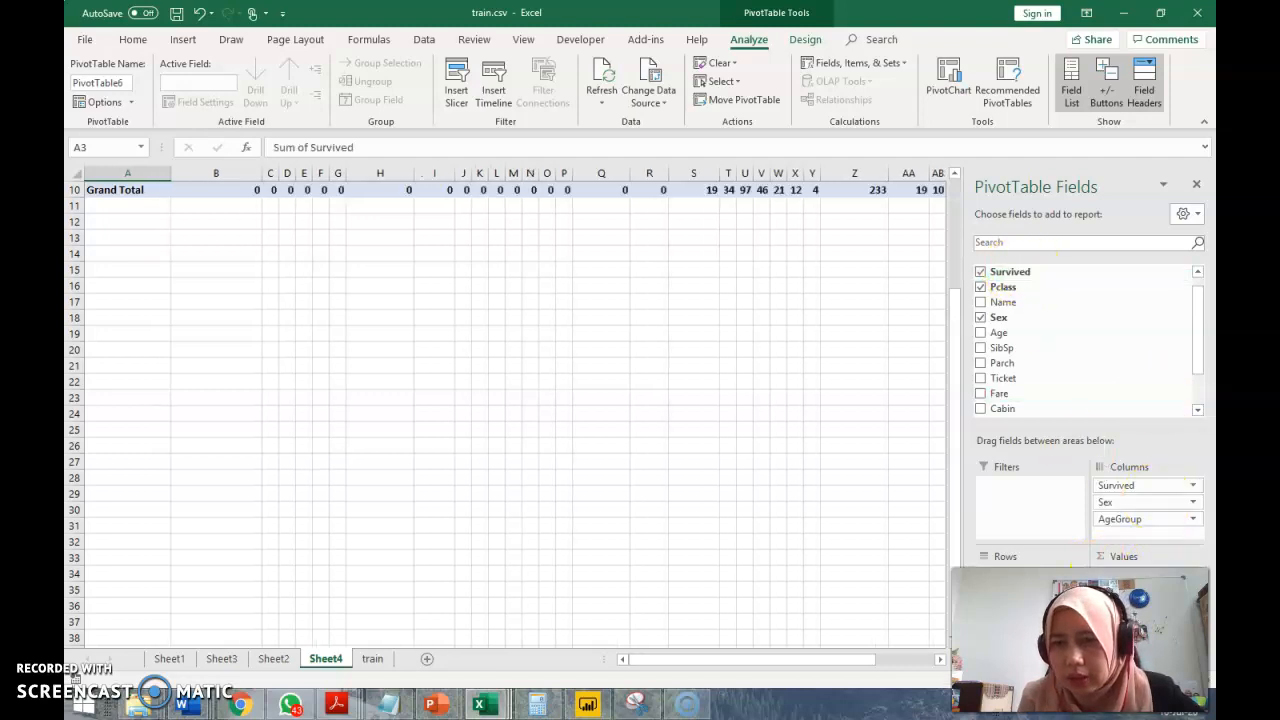
click(1163, 562)
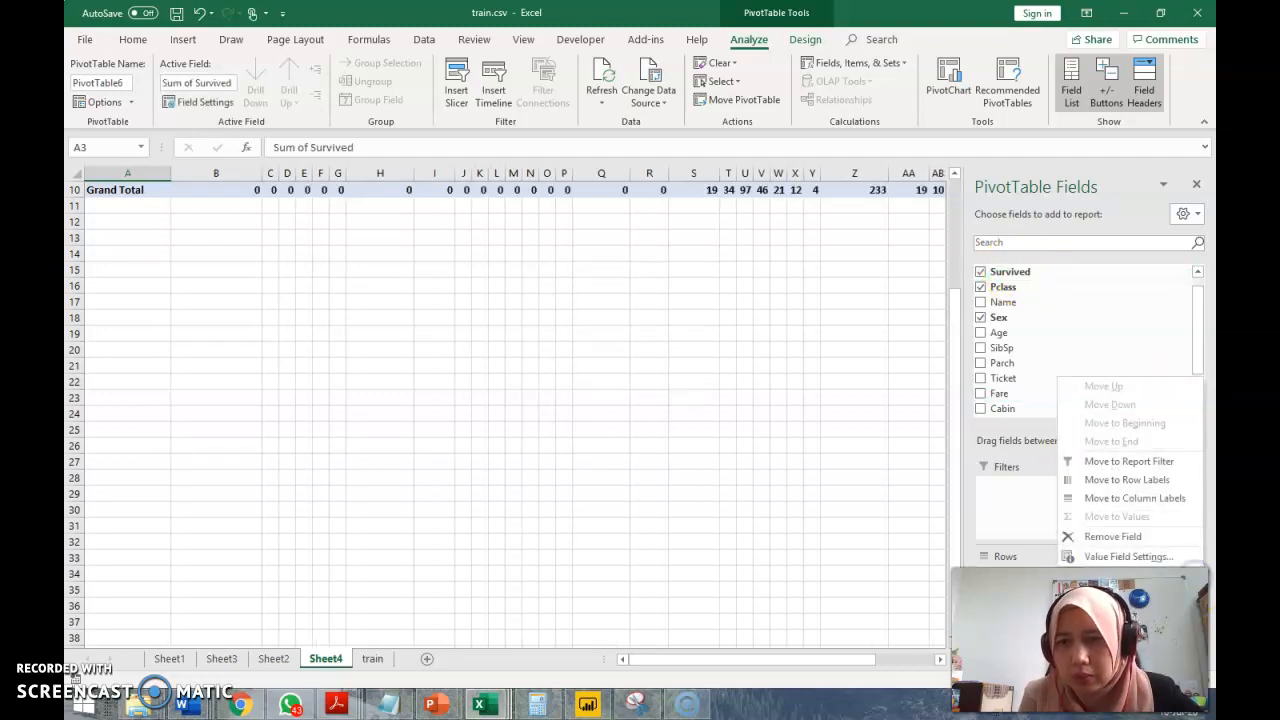
click(1155, 557)
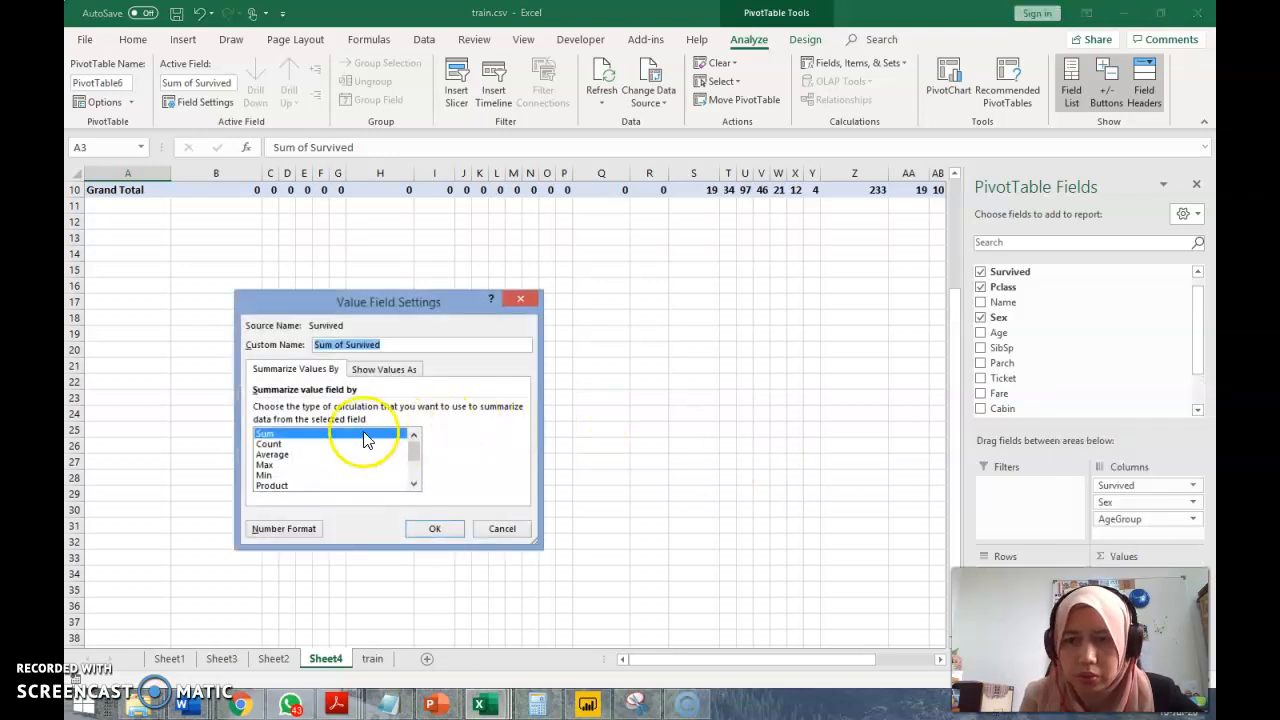
click(333, 443)
click(437, 528)
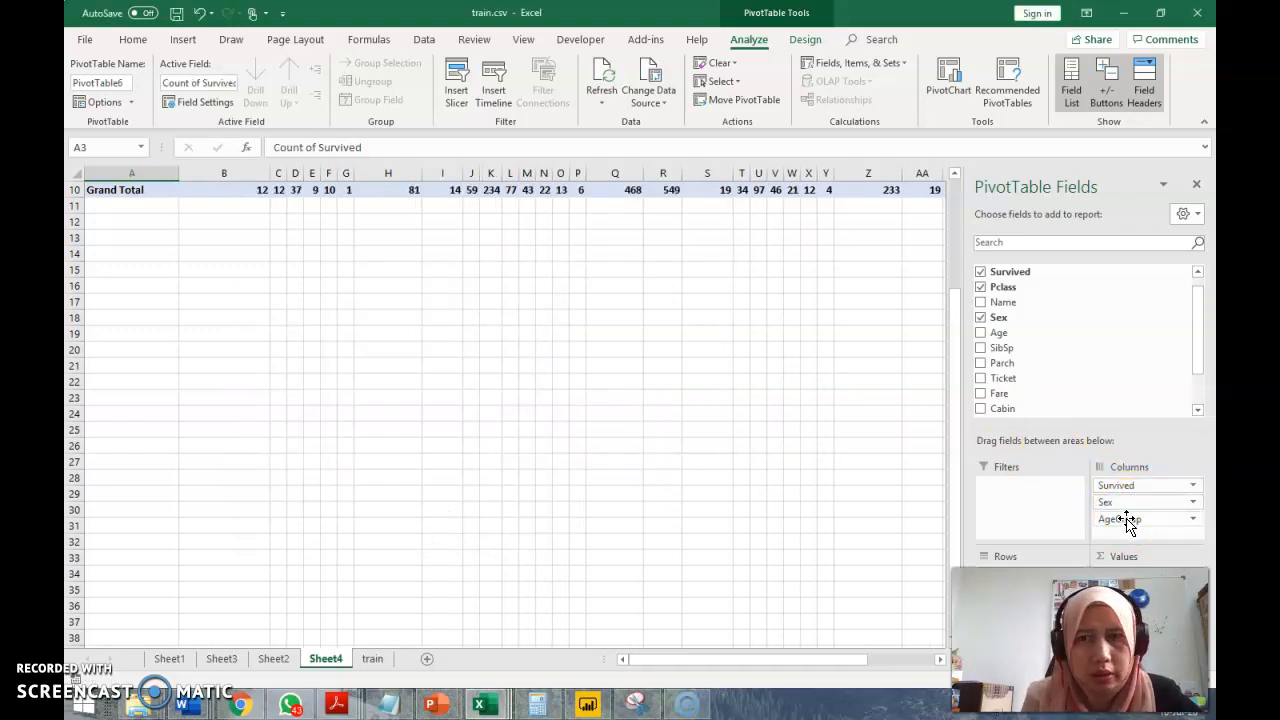
Move the AgeGroup field from the PivotTable's columns to its rows, nested under Pclass
click(954, 198)
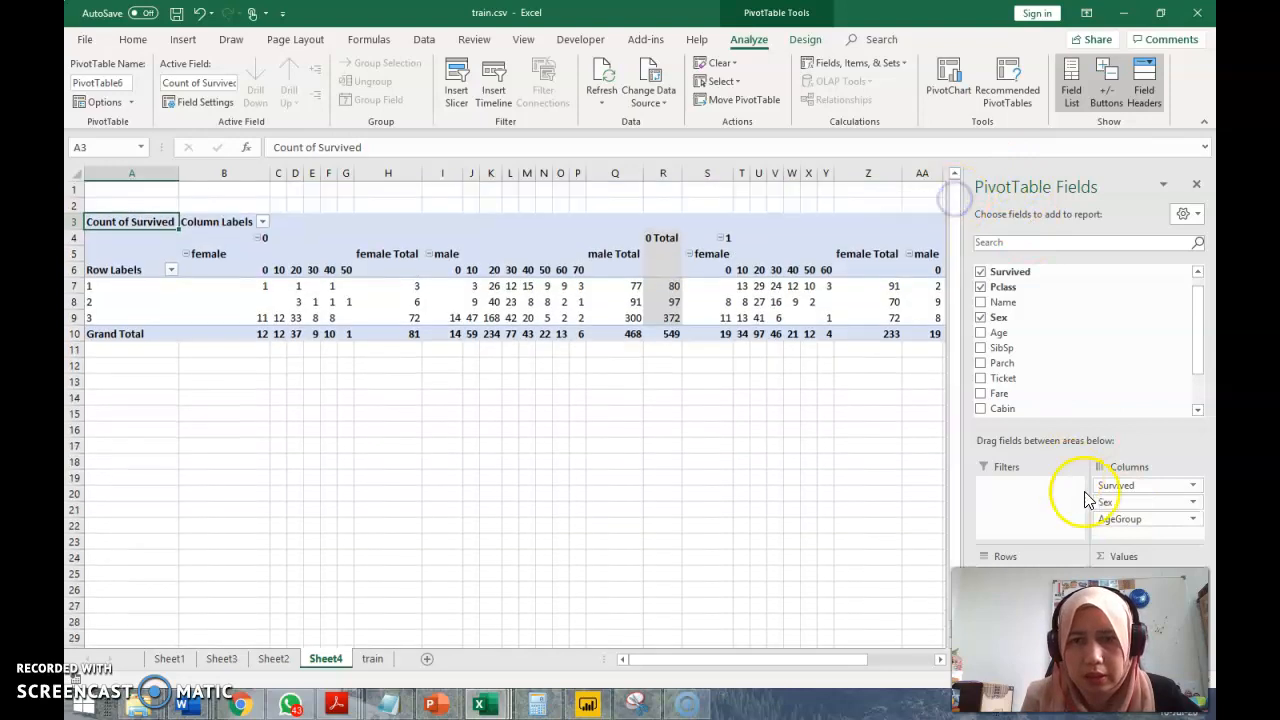
drag(1154, 521, 1035, 598)
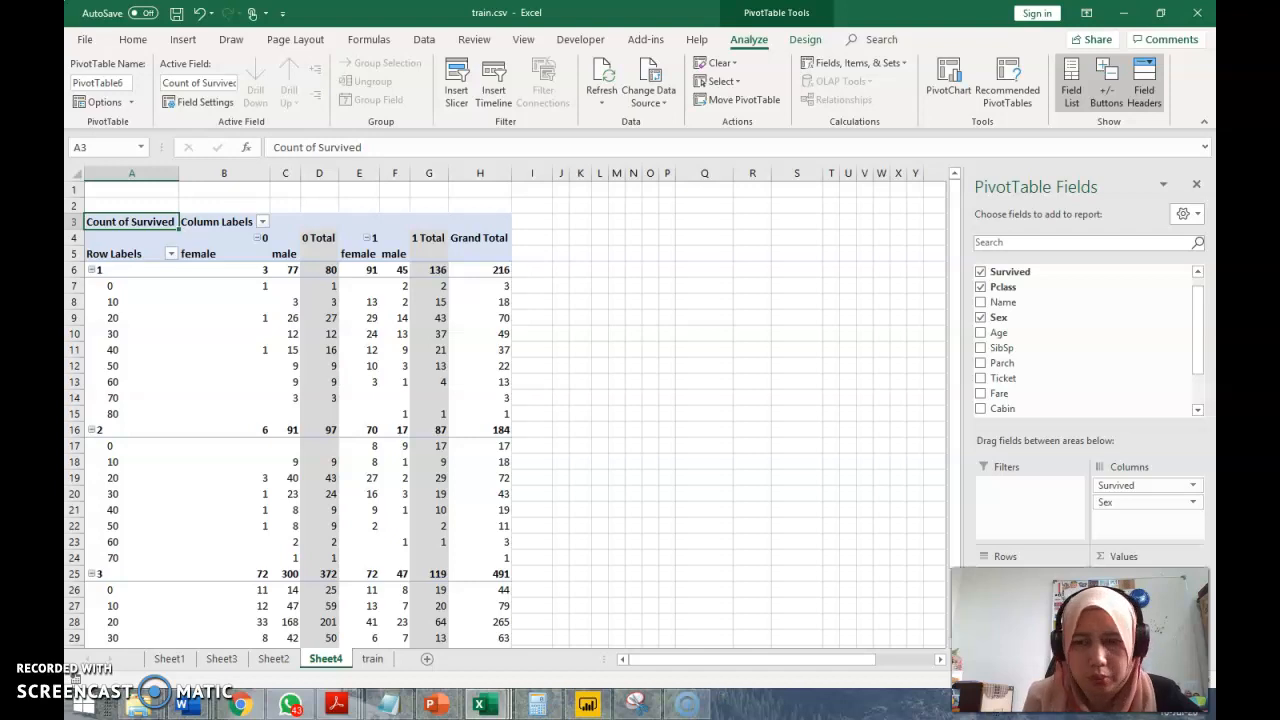